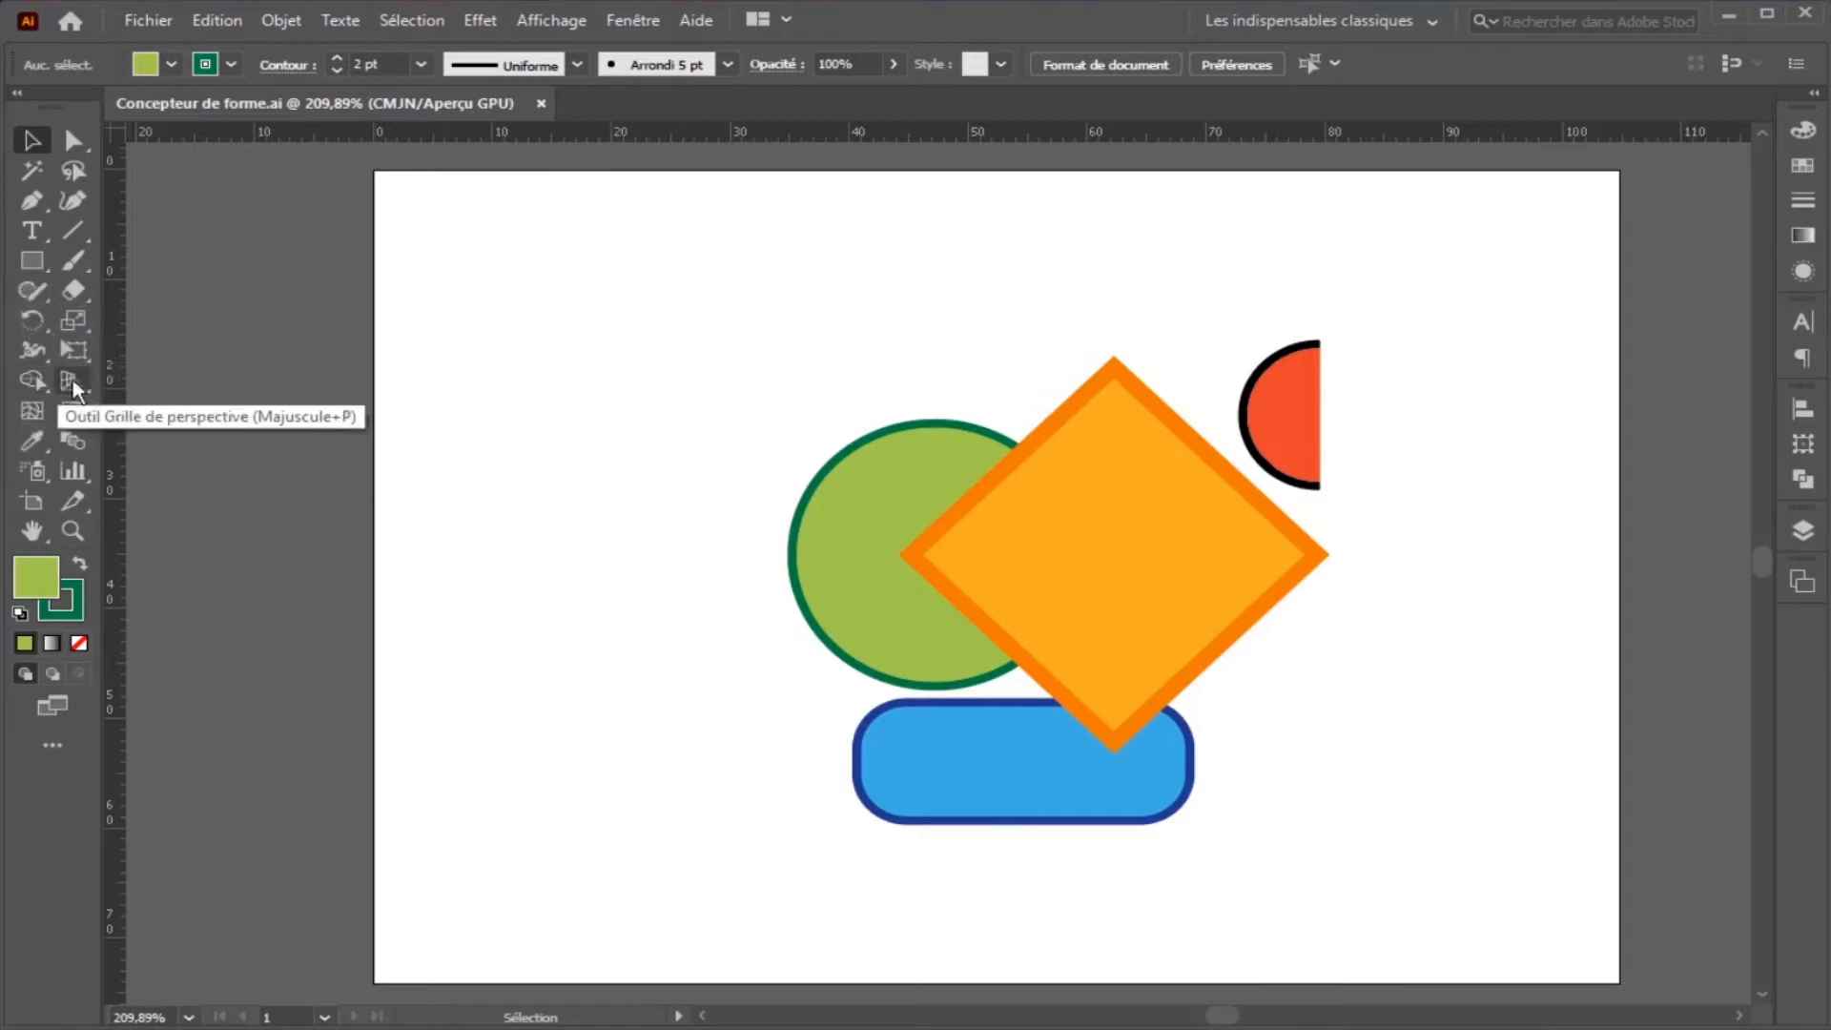
left_click(1802, 479)
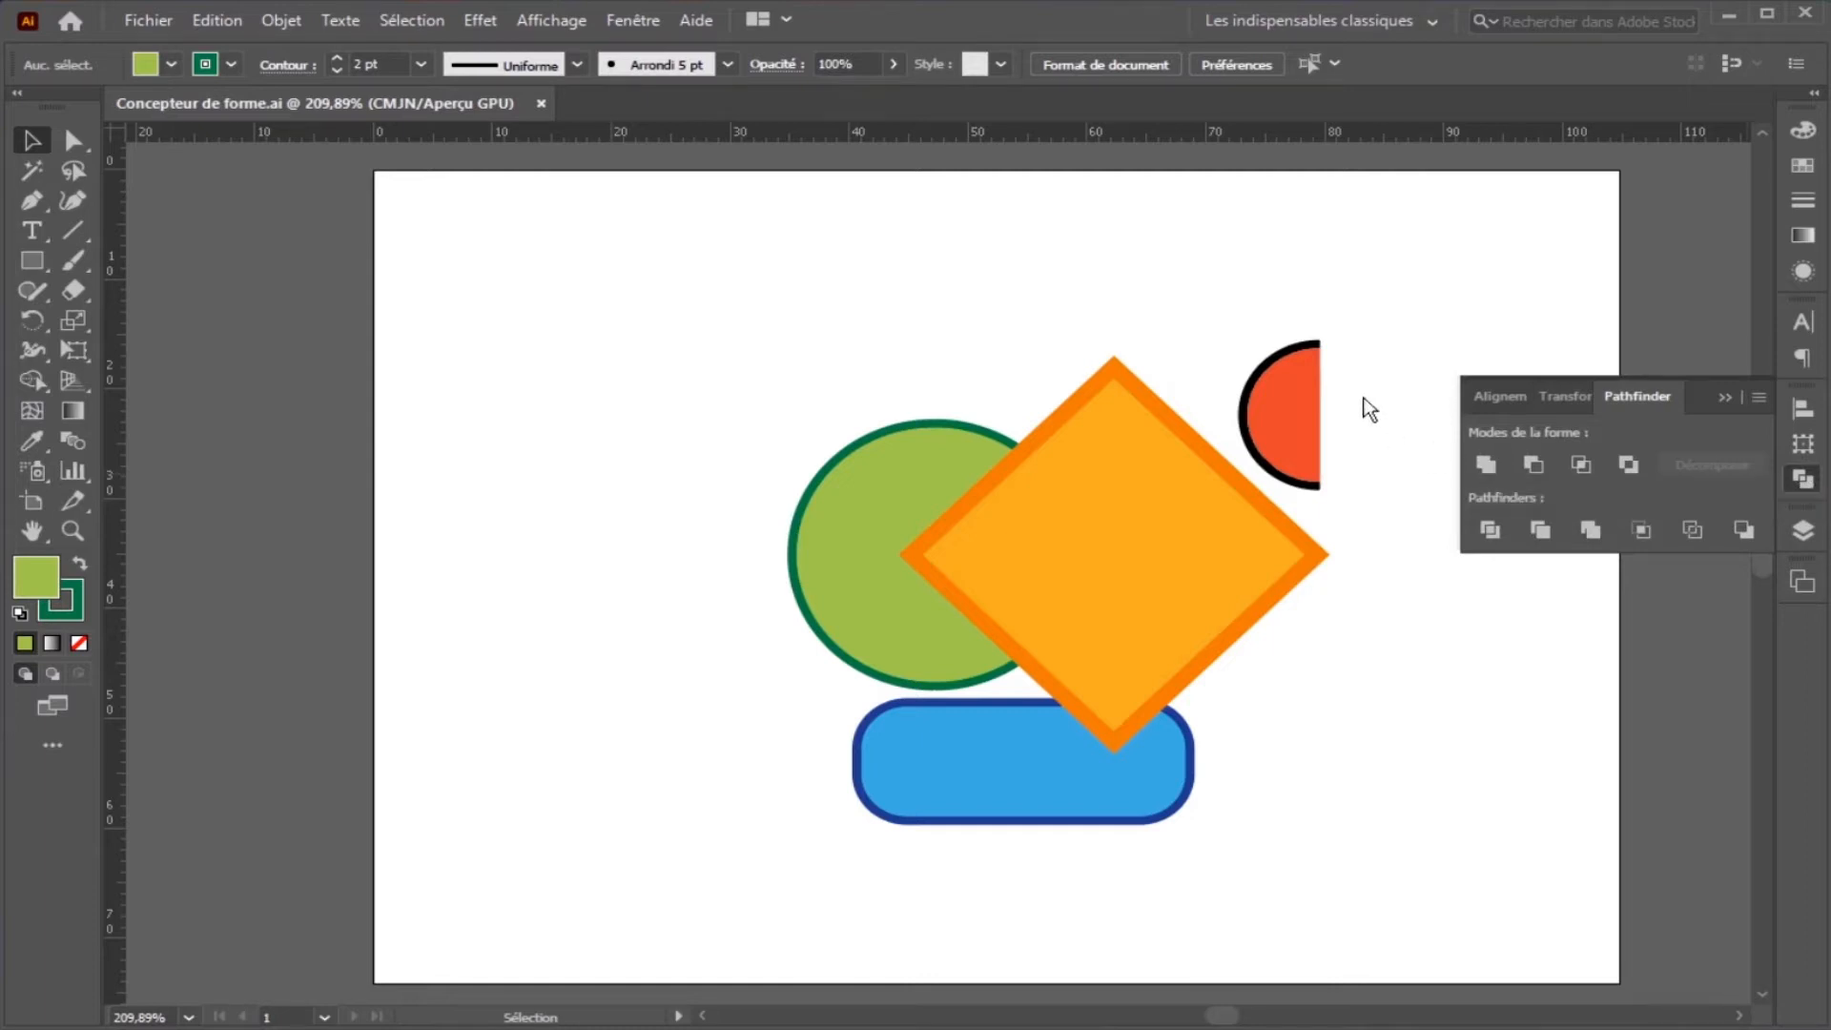
left_click(1726, 394)
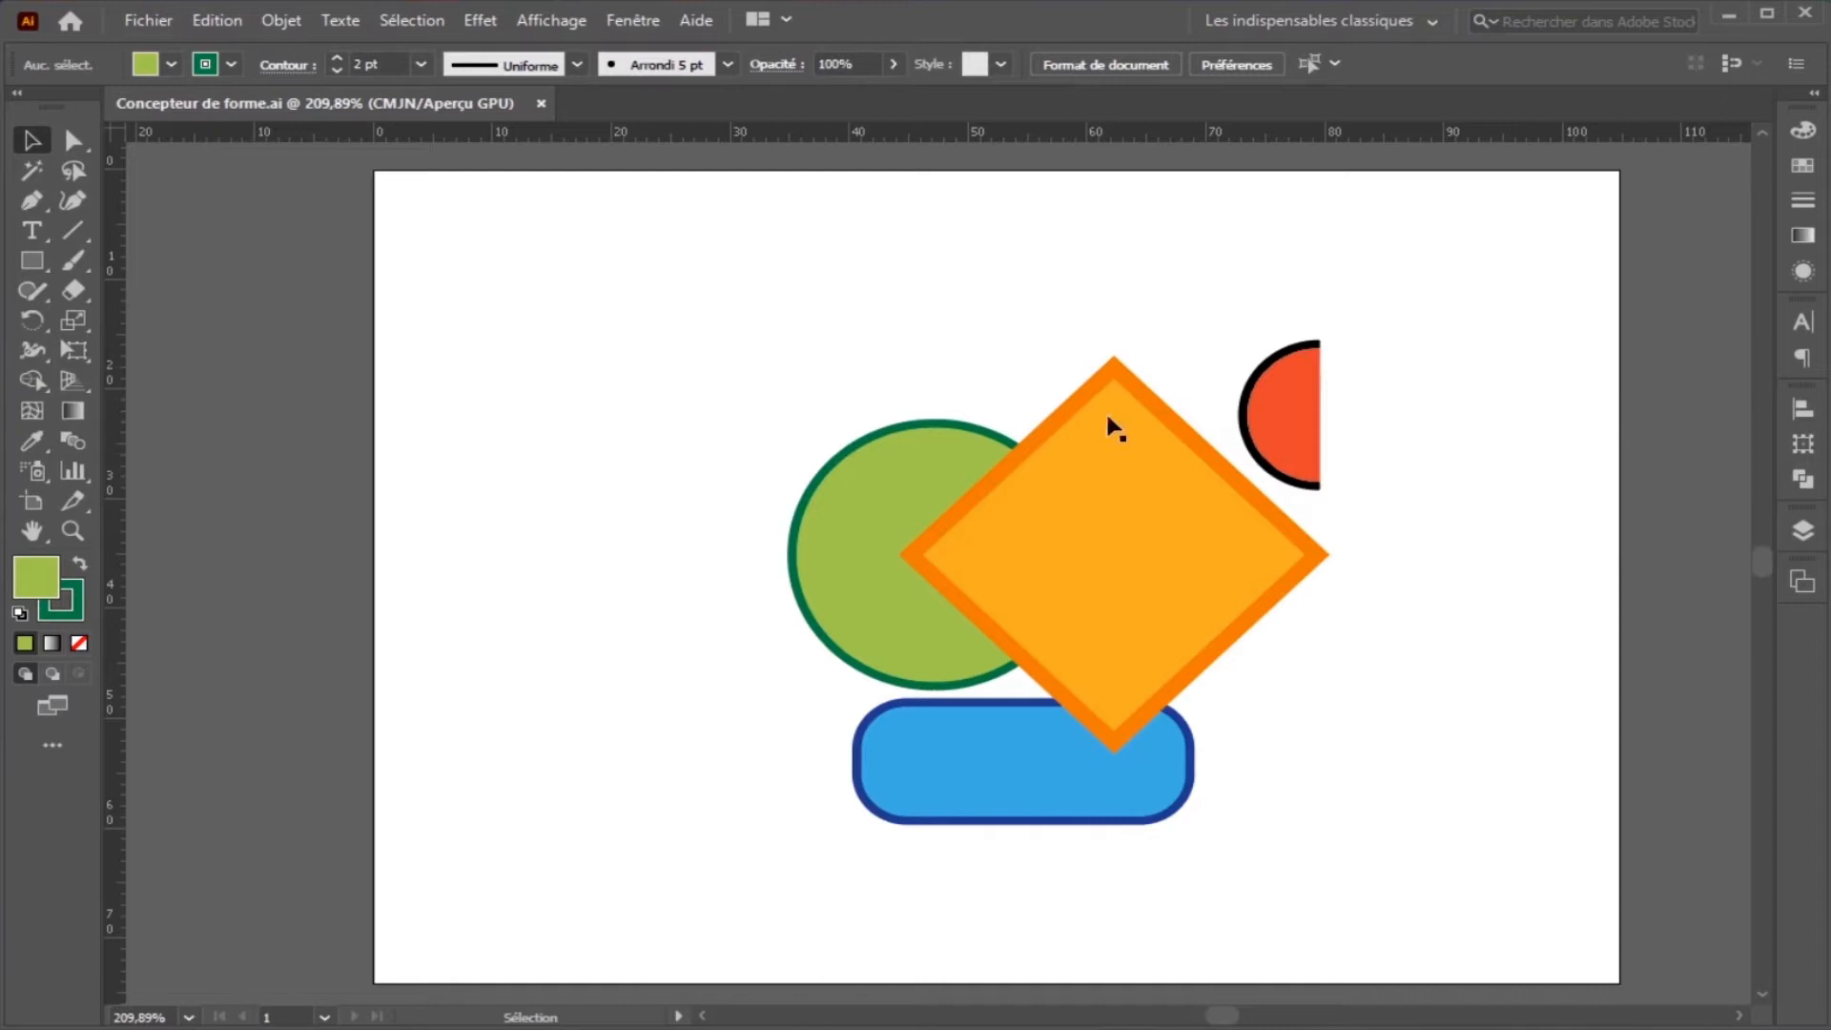
Select all the shapes, merge the green circle with the orange diamond using Shape Builder, and undo the merge.
left_click_drag(740, 305, 1379, 826)
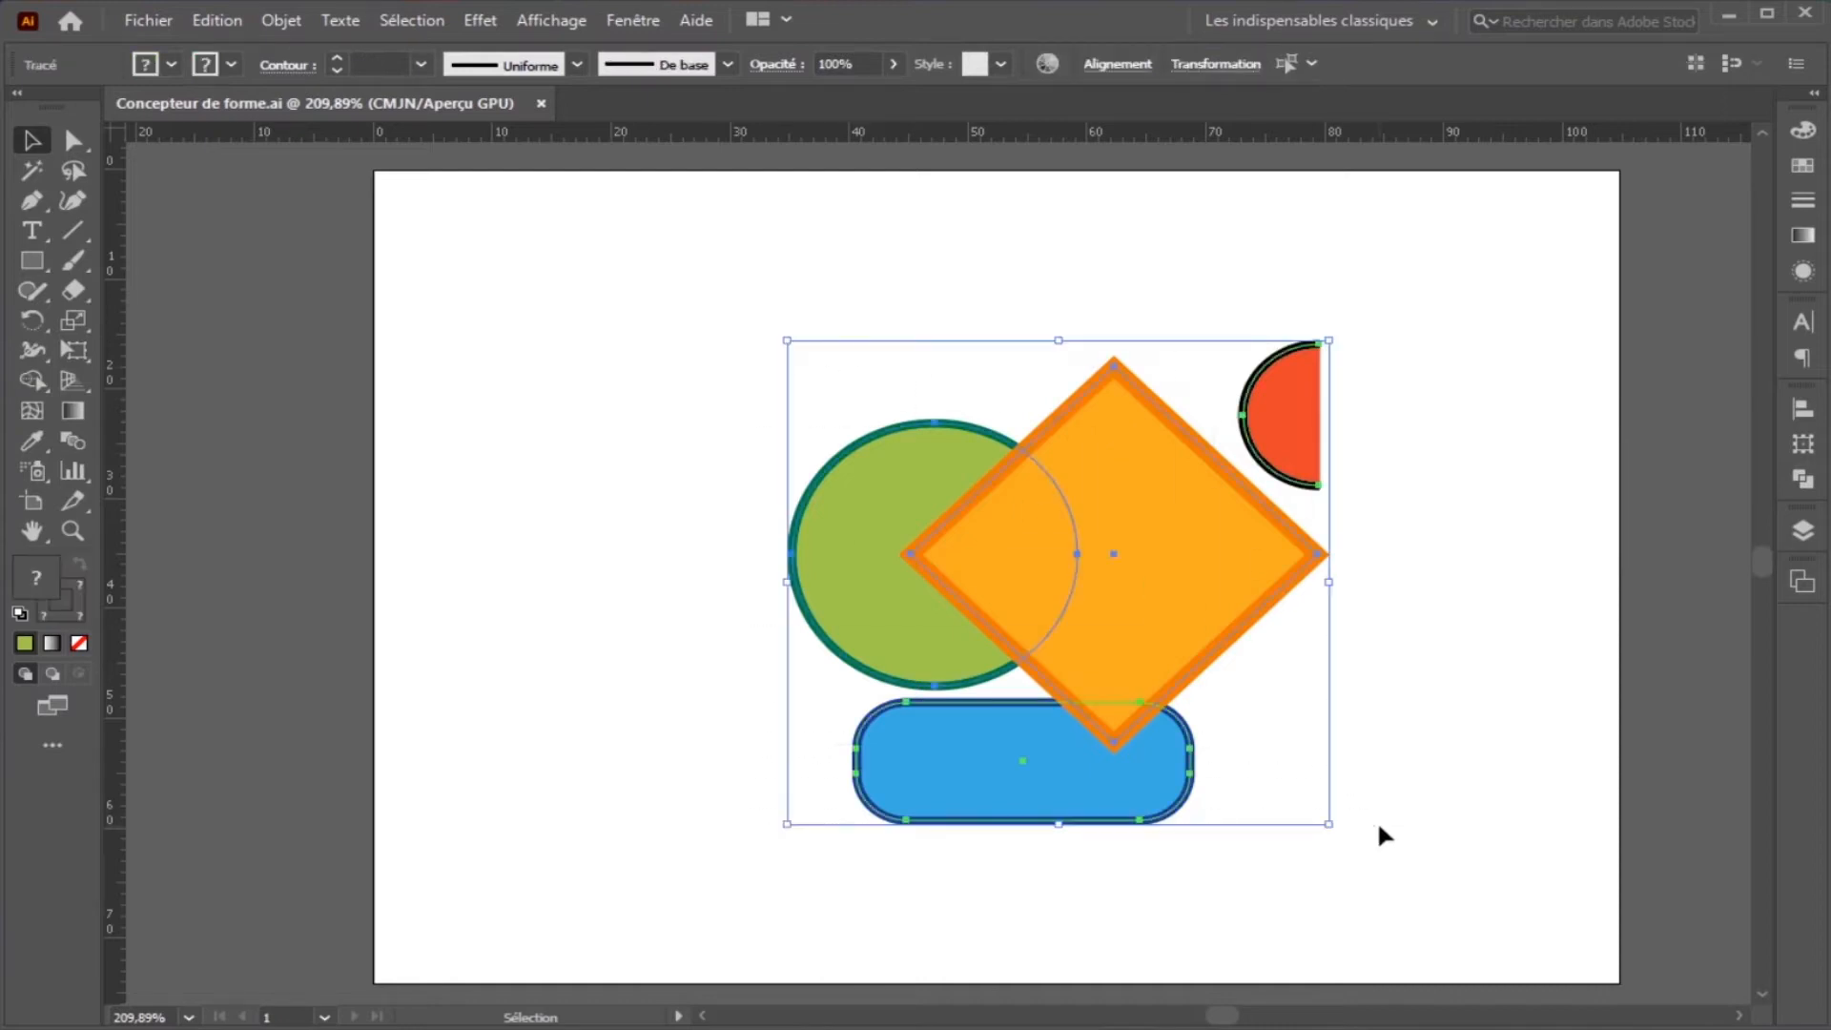
left_click(35, 377)
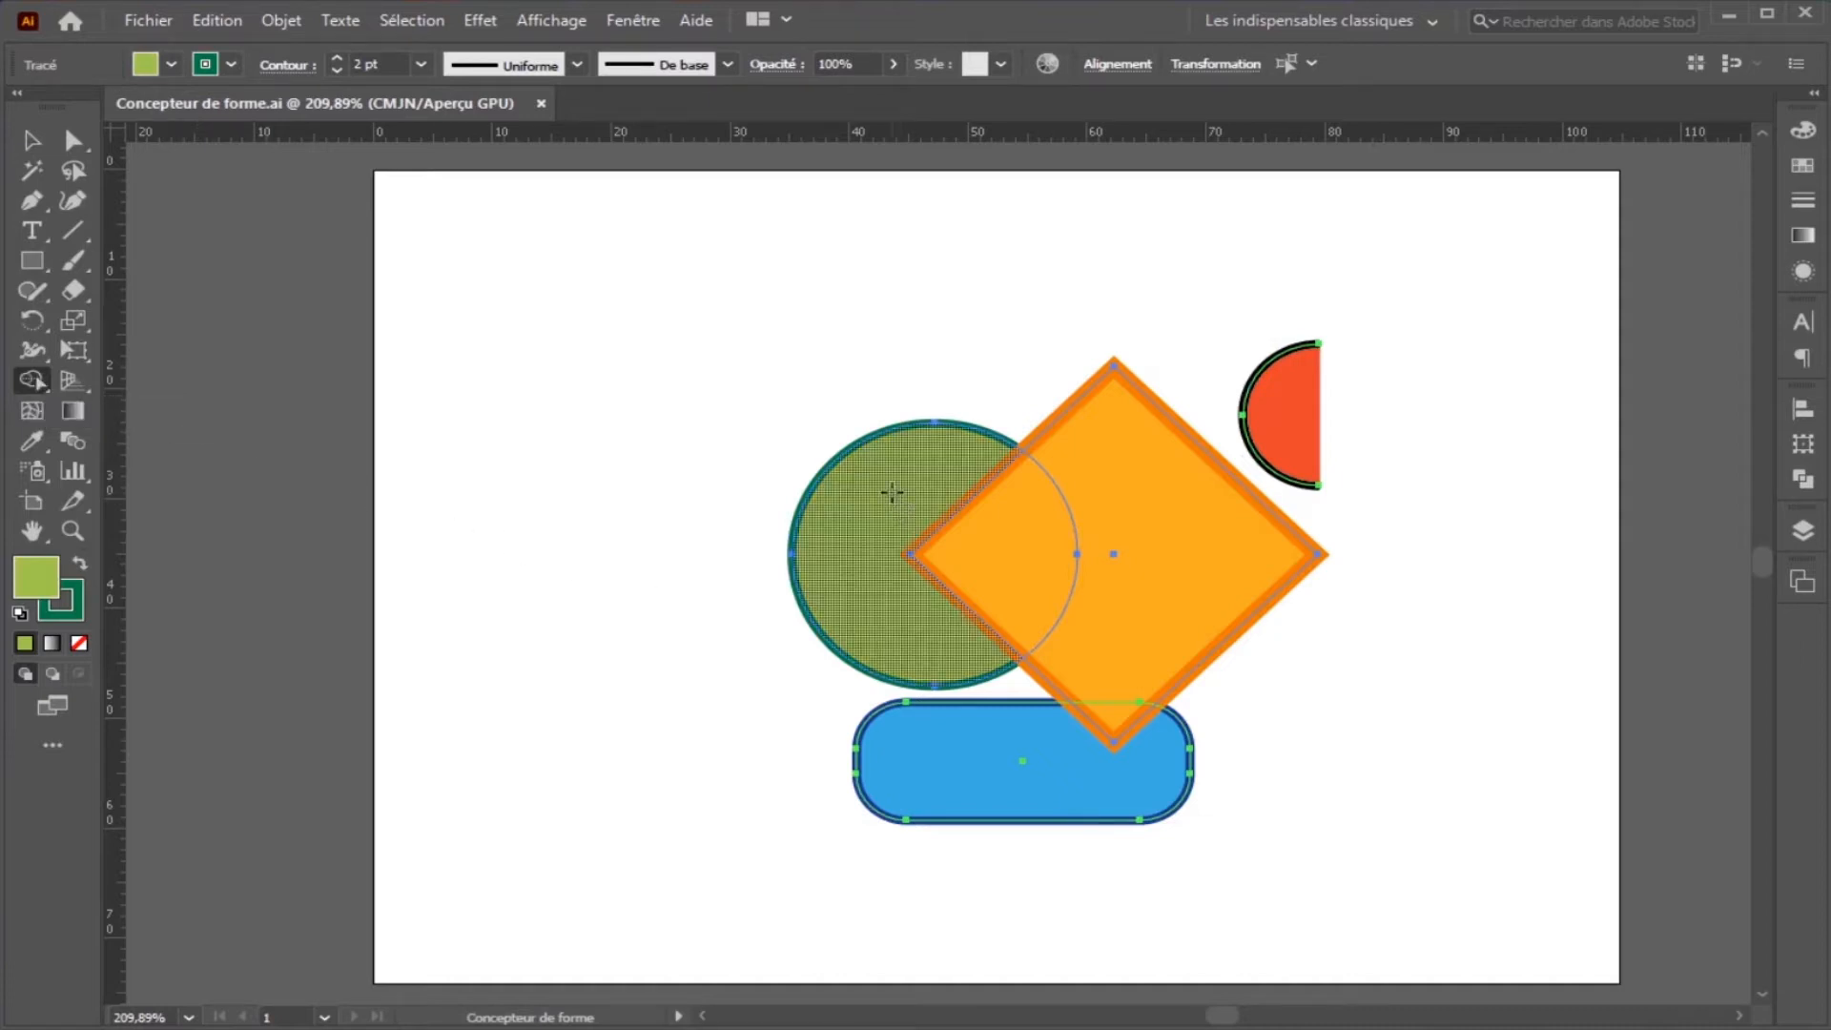
left_click_drag(892, 492, 1180, 543)
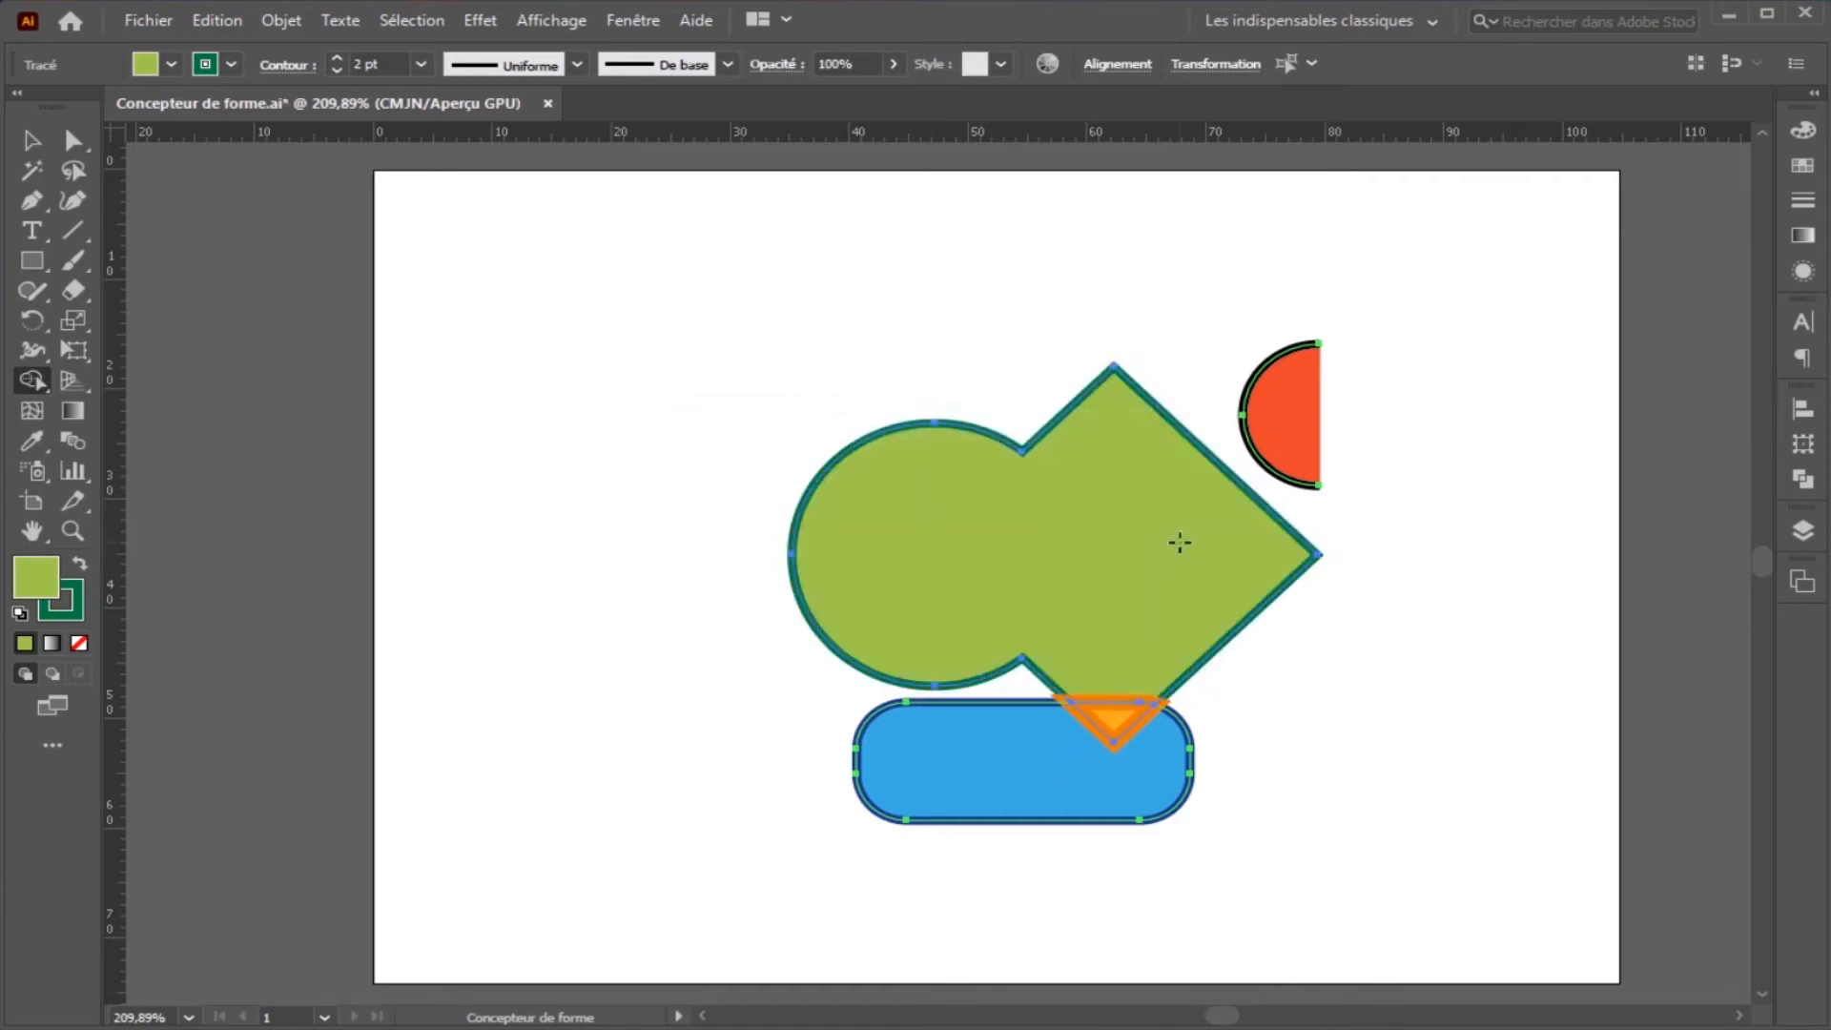
key("ctrl+z")
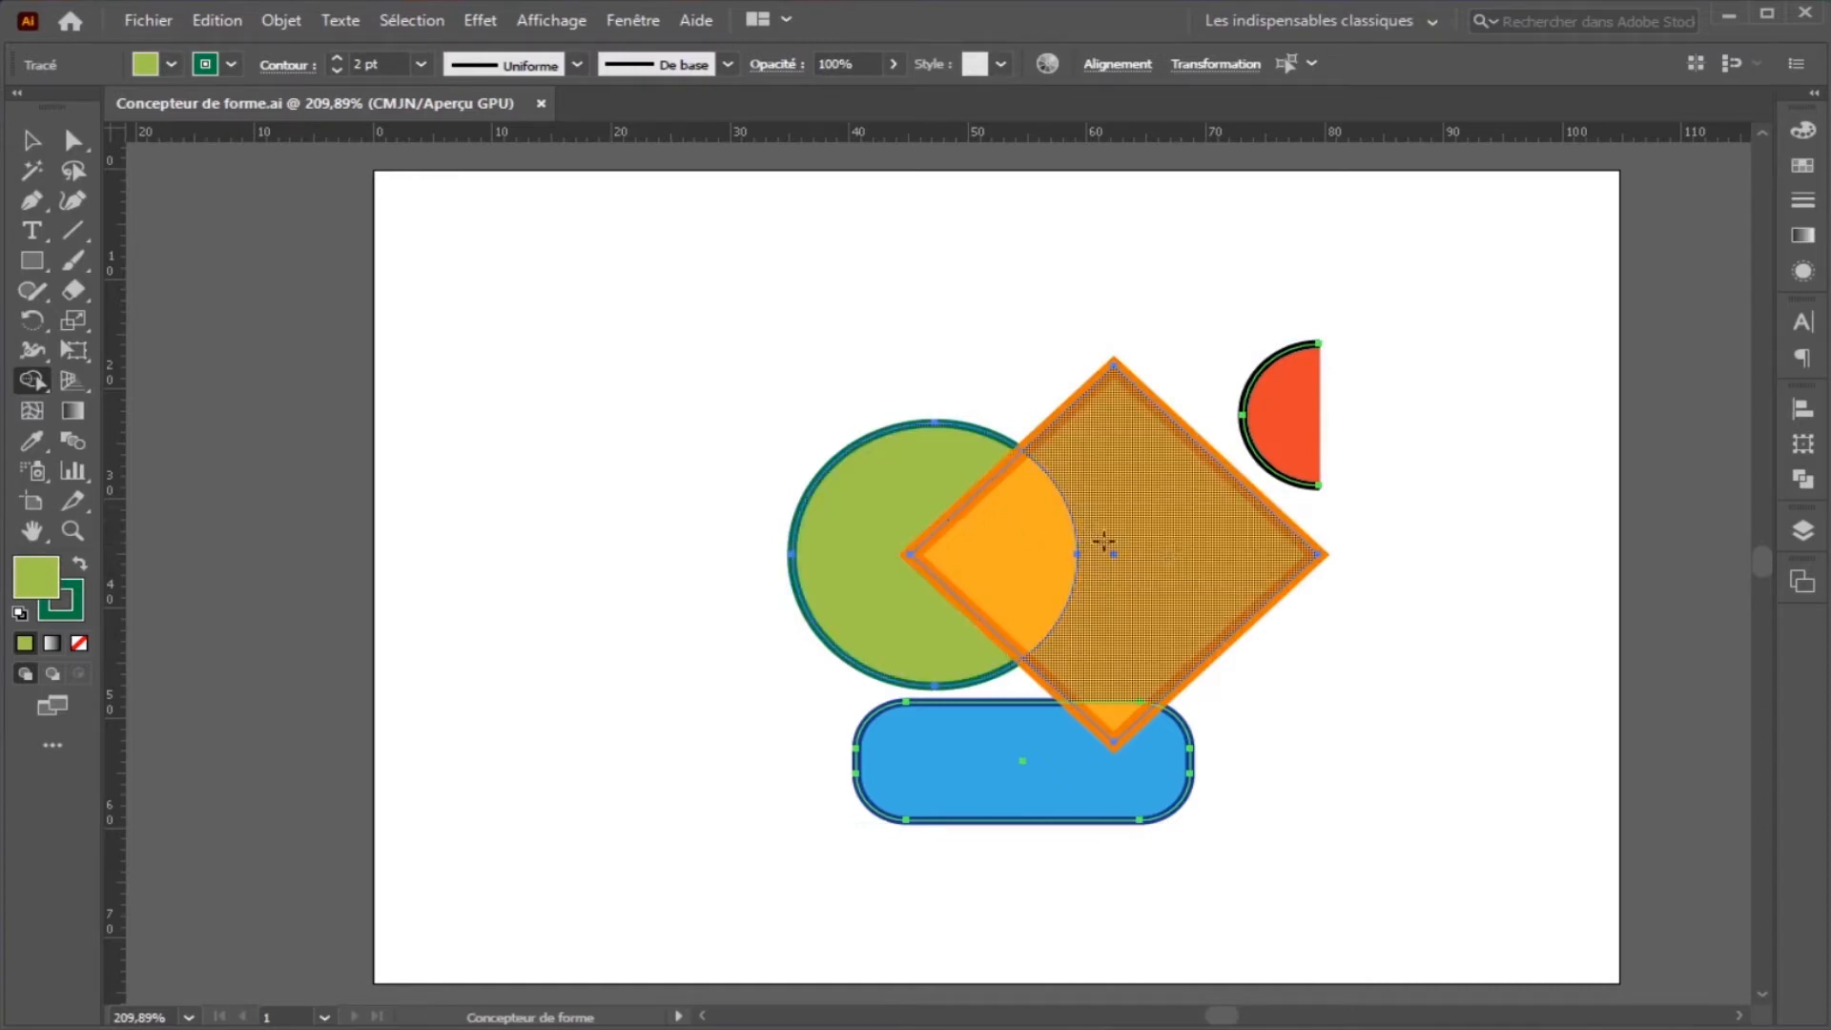
Erase the diamond and circle areas with Shape Builder, undo the removal, and deselect everything.
mouse_move(1176, 548)
left_mouse_down()
mouse_move(963, 529)
mouse_move(891, 486)
left_mouse_up()
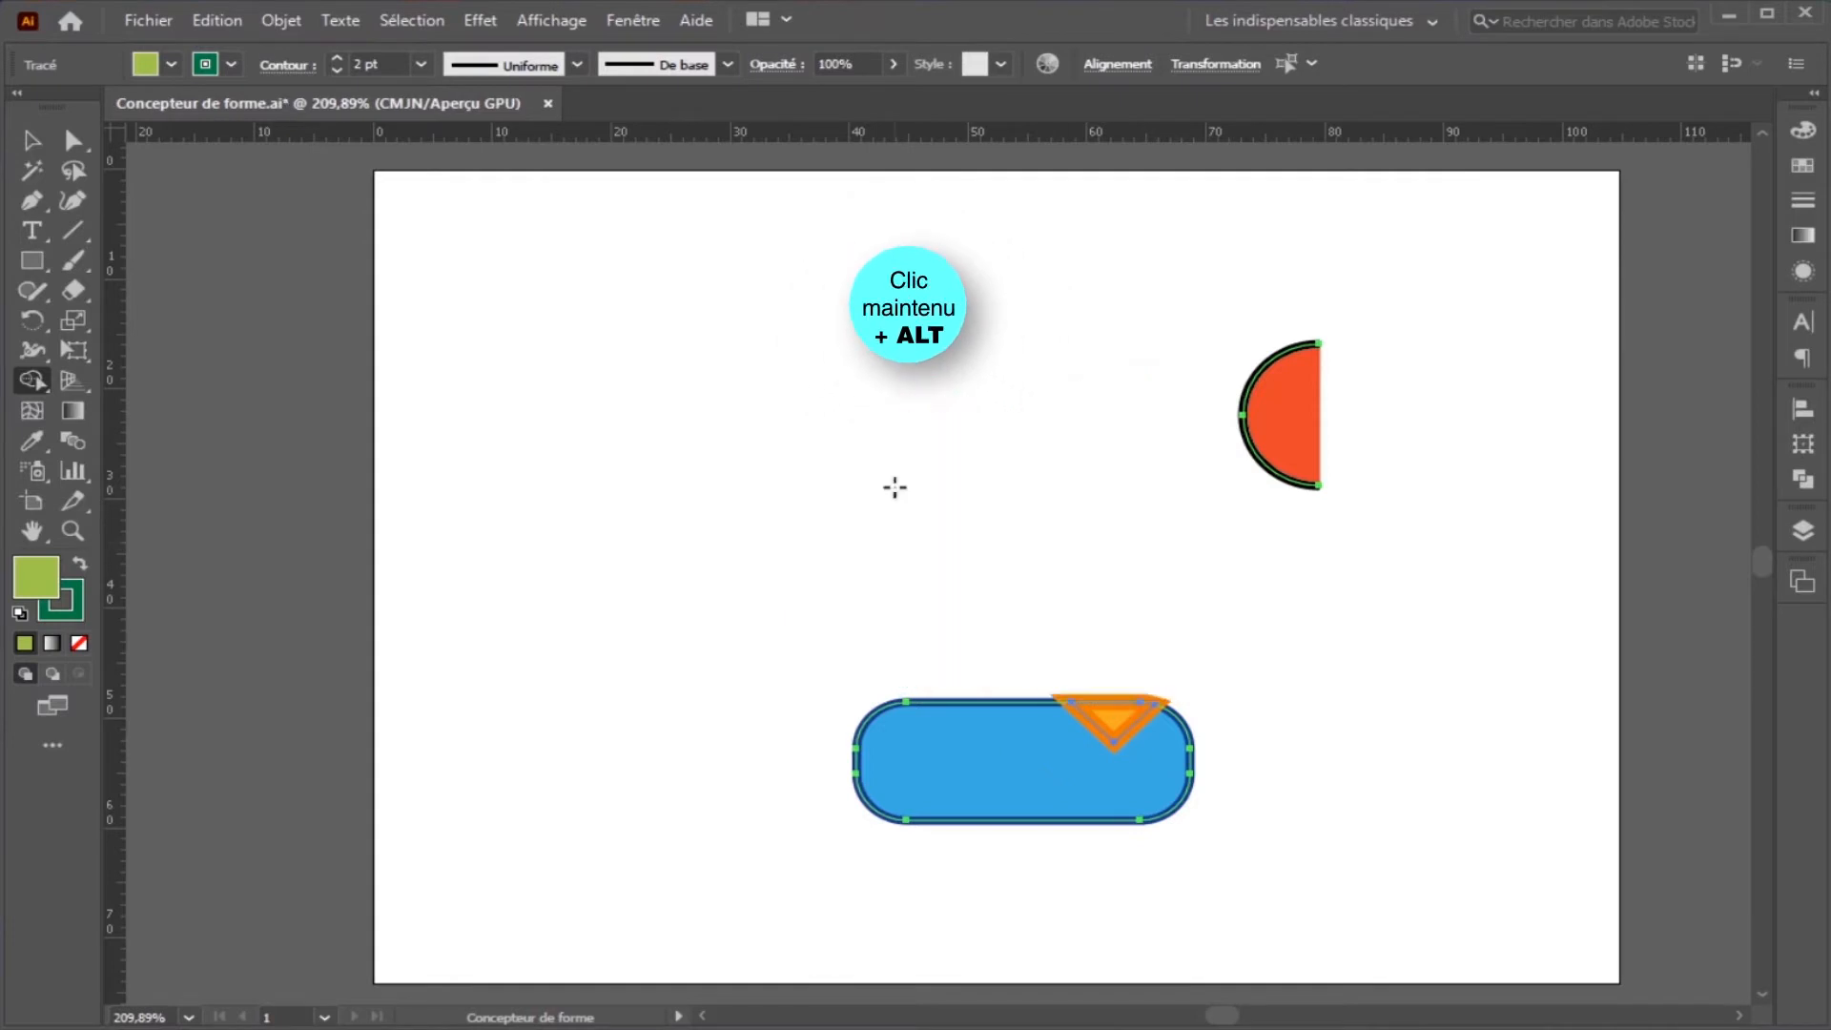
key("ctrl+z")
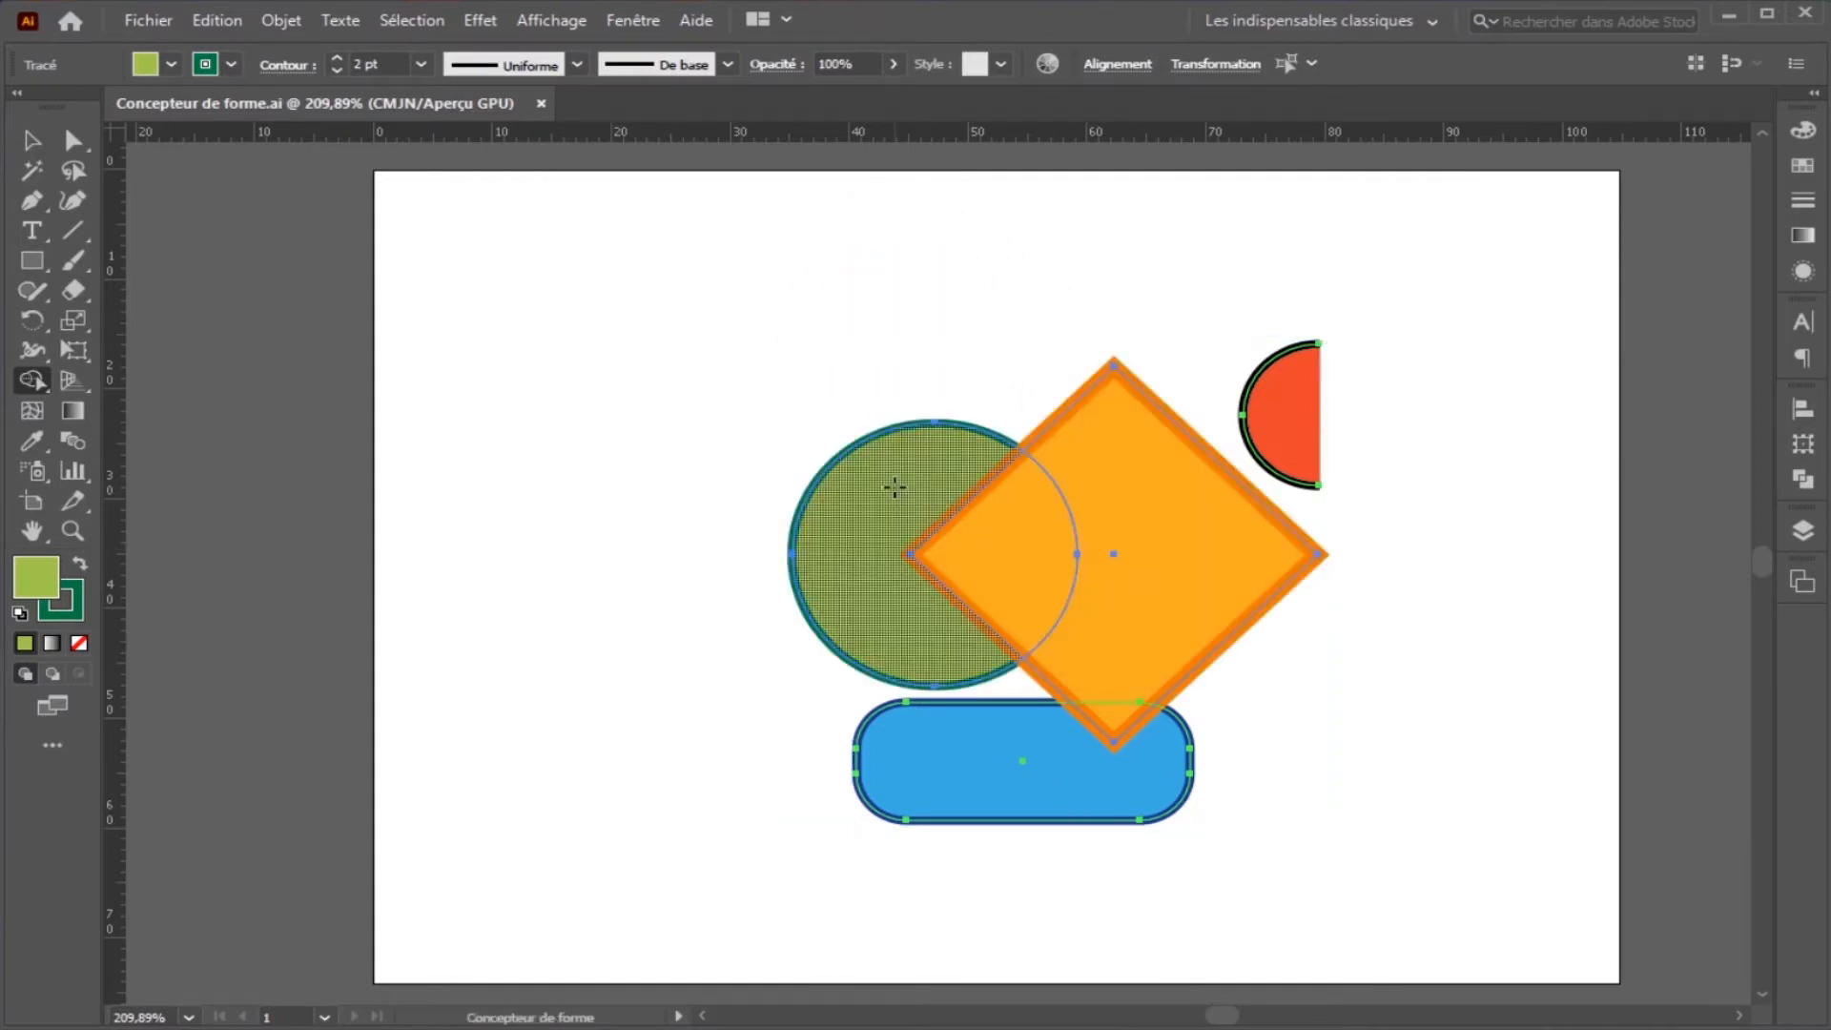
left_click(30, 143)
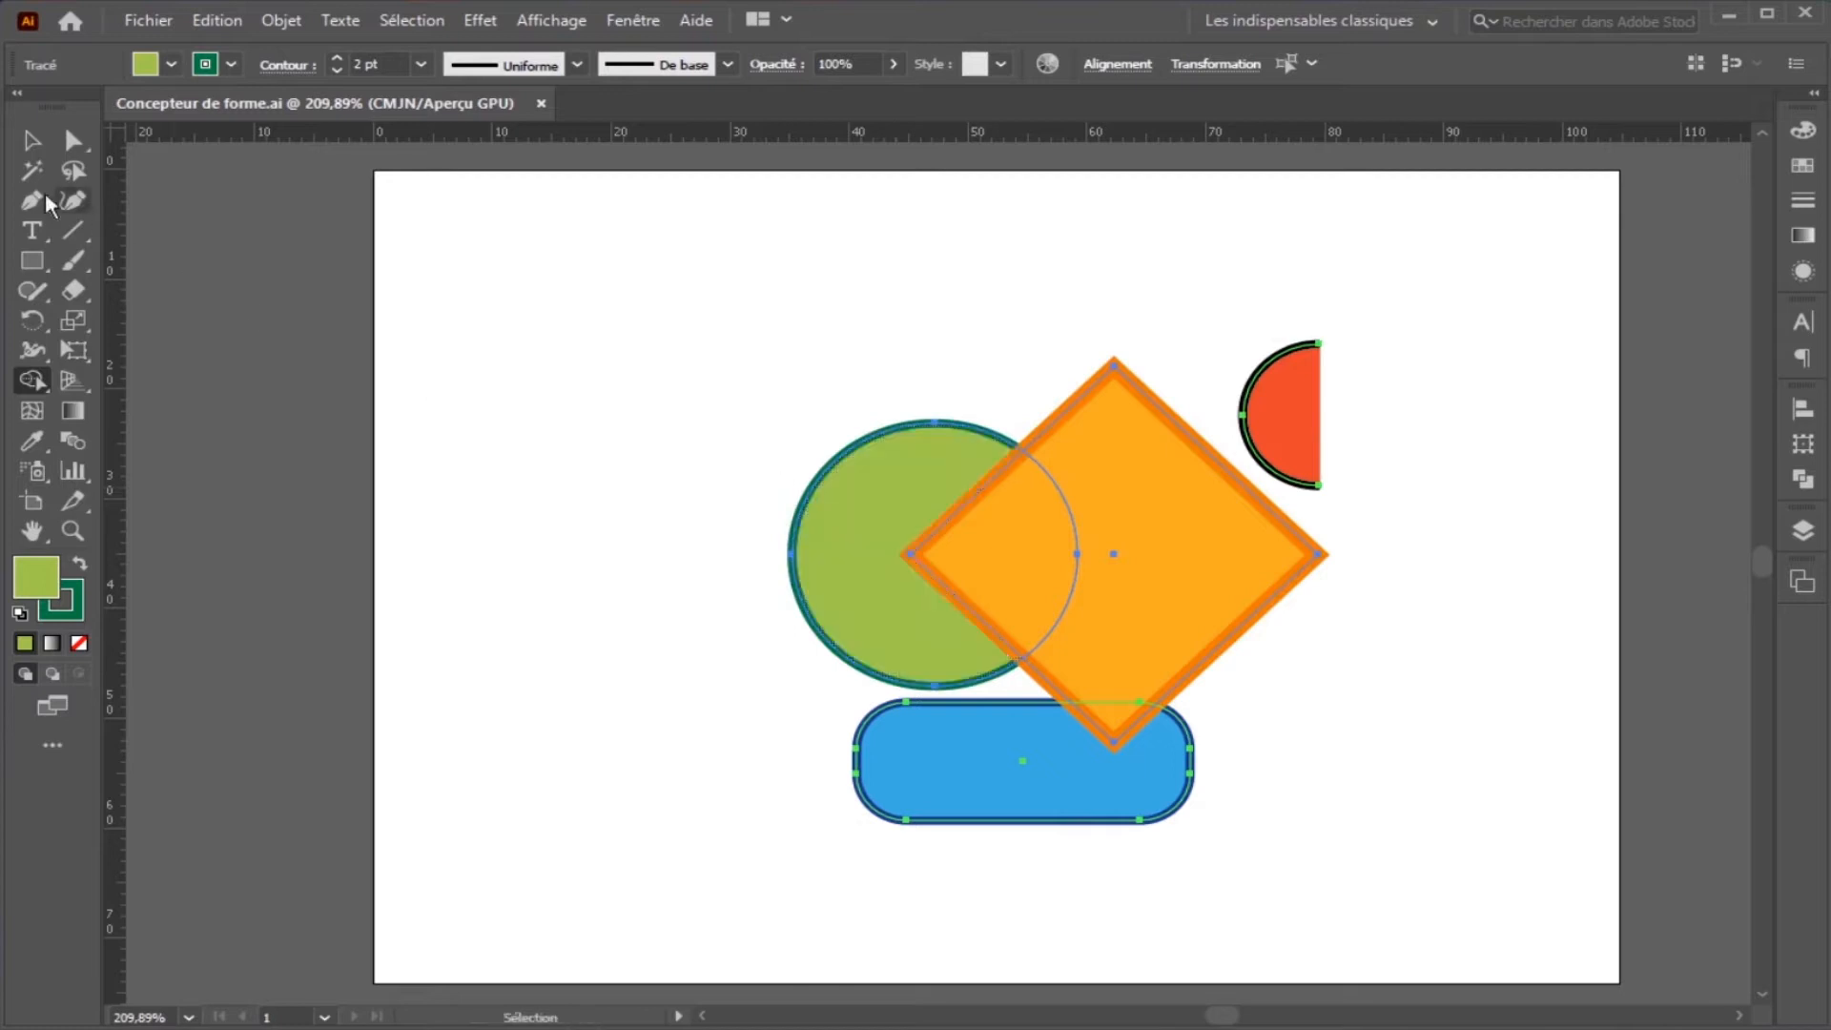
left_click(605, 486)
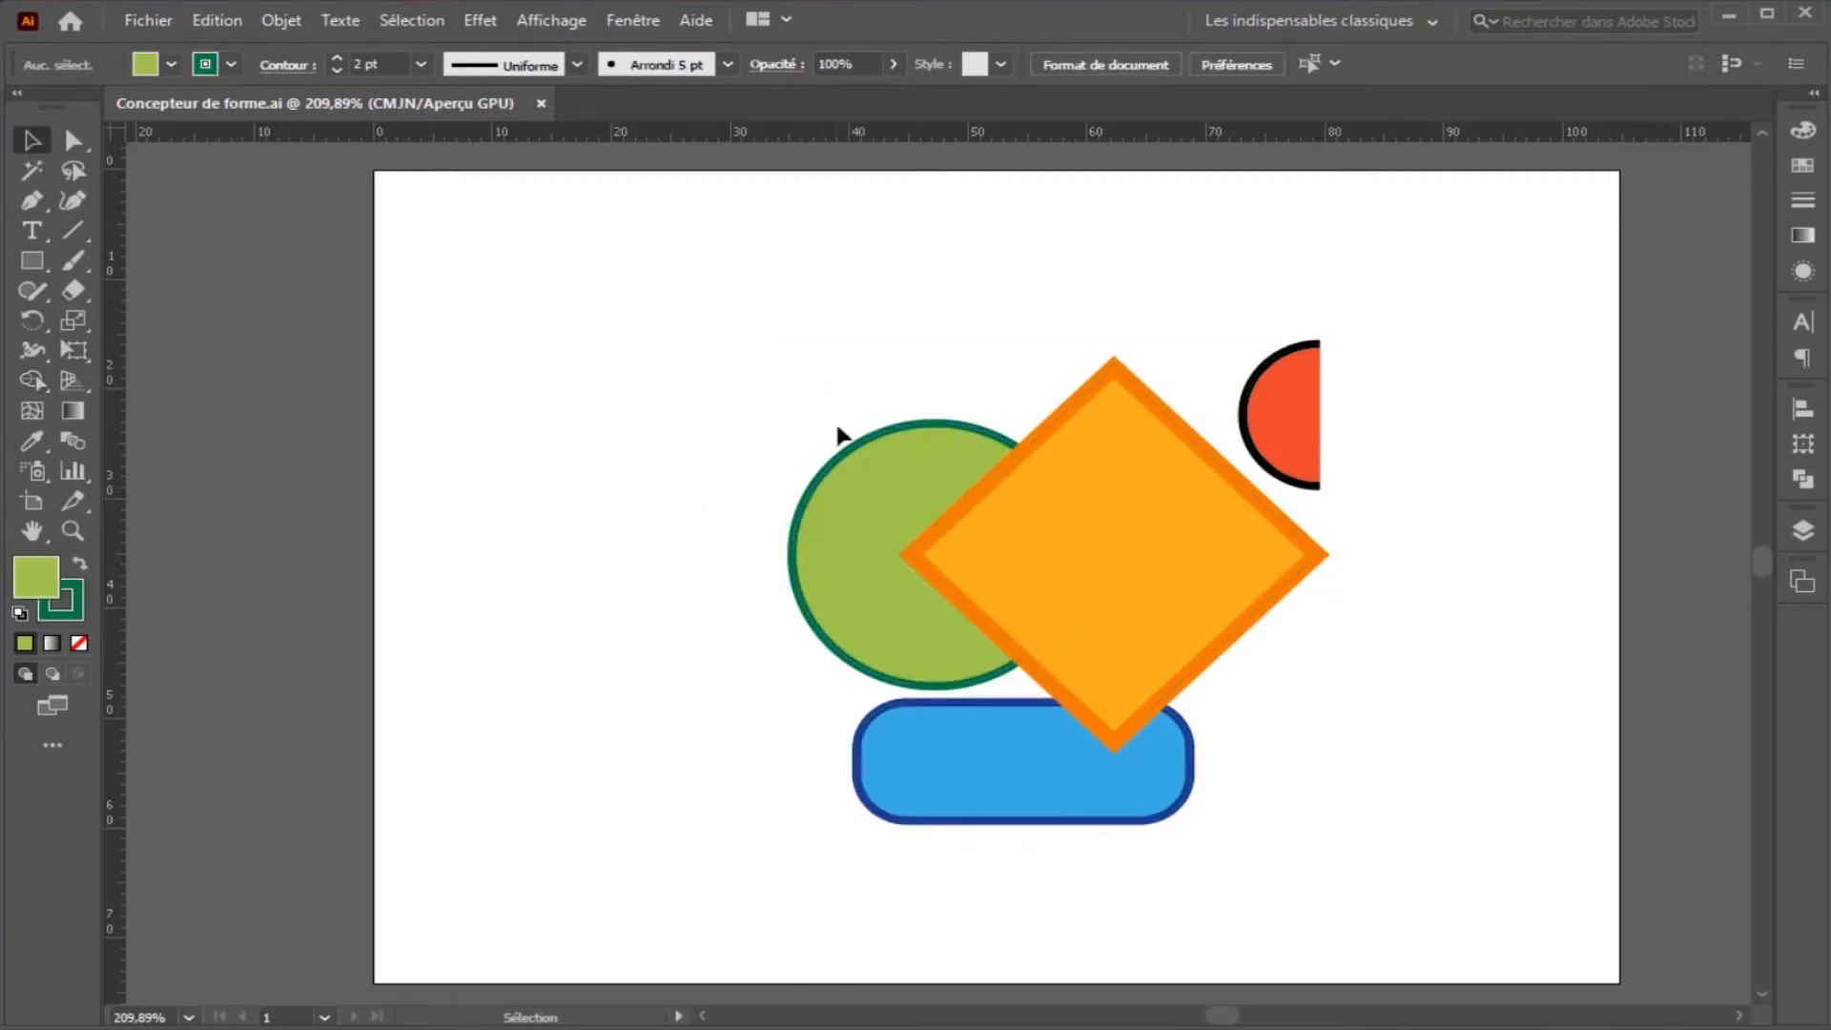
Turn off the Fond preview in the Shape Builder tool options.
double_click(32, 379)
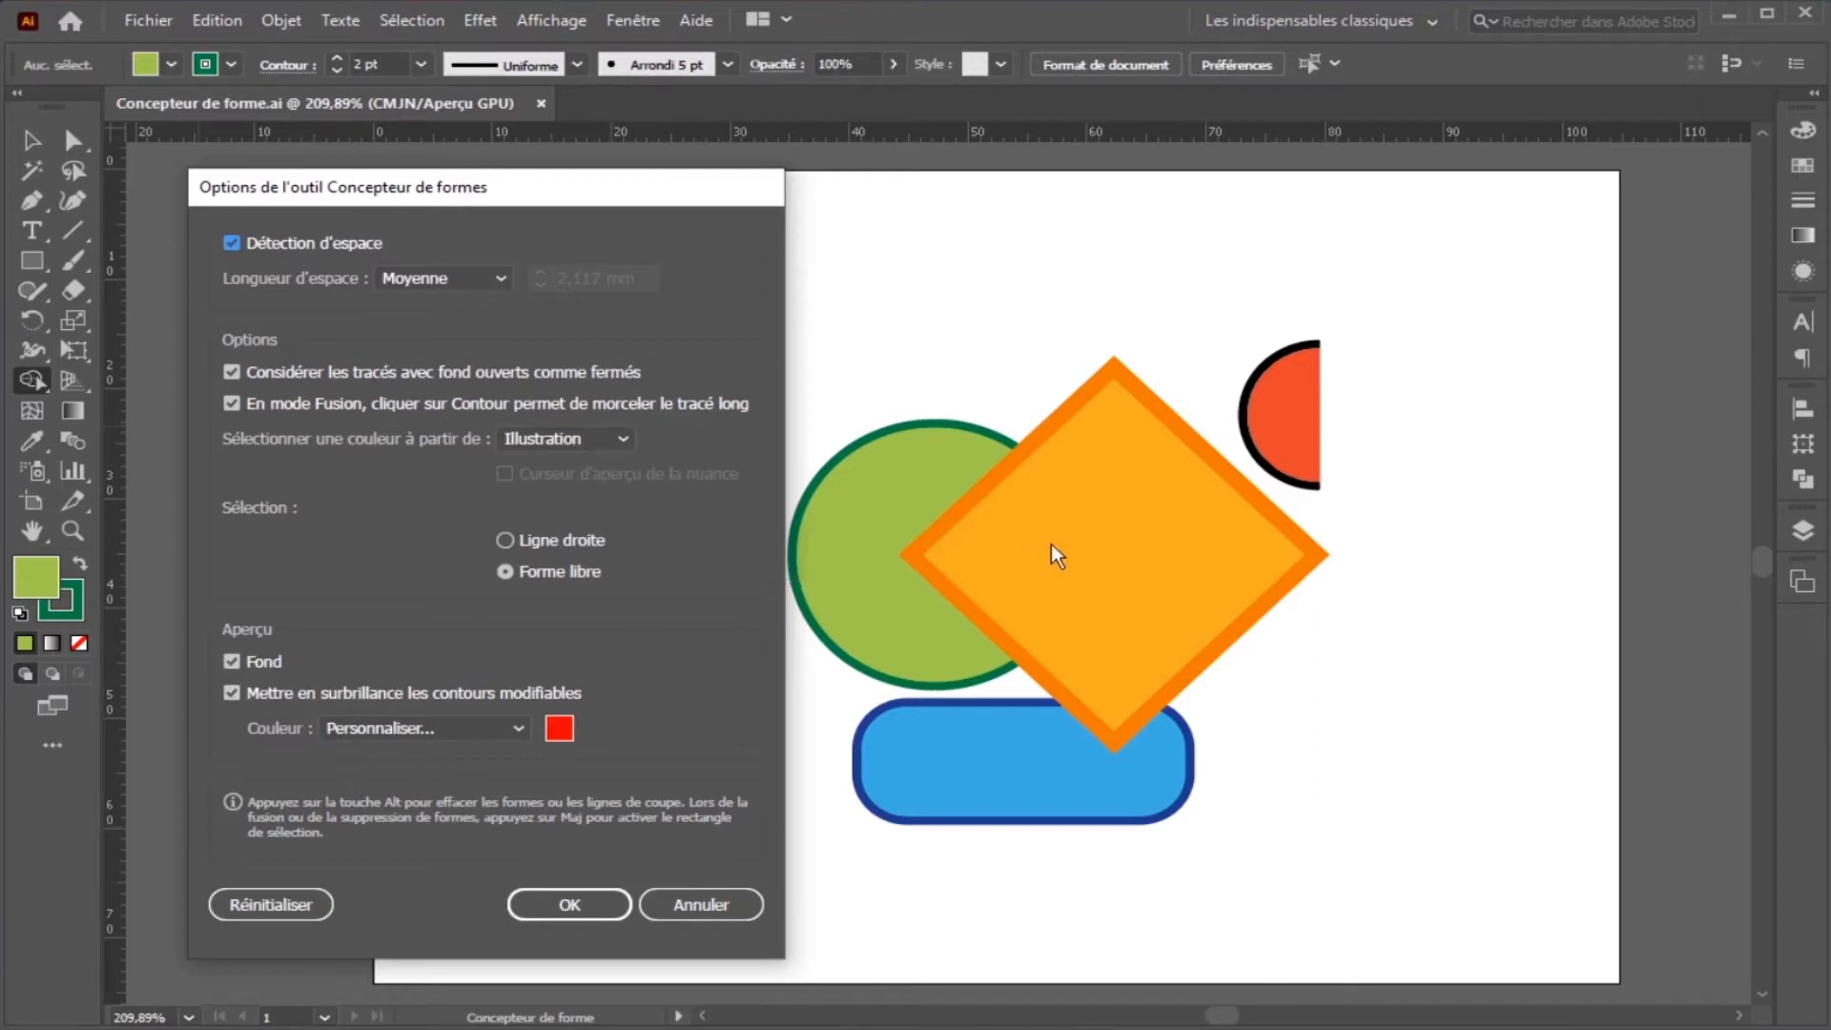
left_click(236, 659)
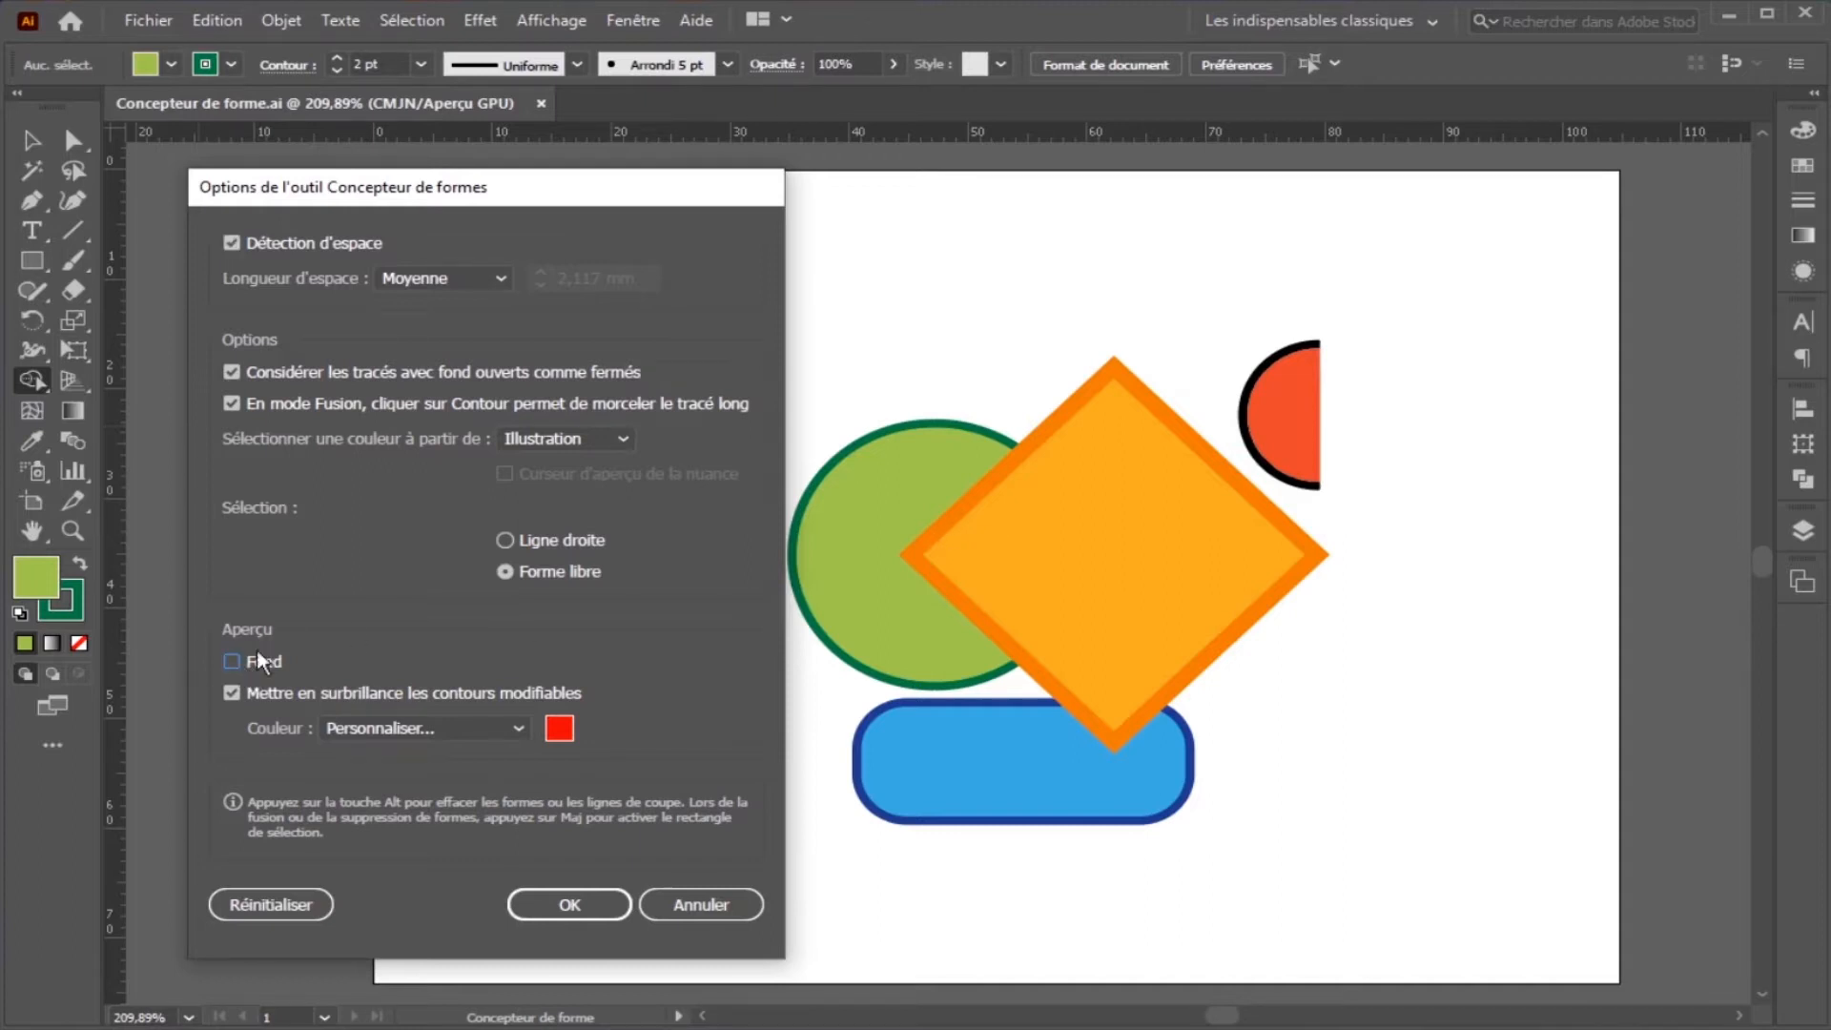
left_click(570, 904)
Select all four shapes on the artboard and activate the Shape Builder tool.
key("v")
left_click_drag(732, 347, 1381, 826)
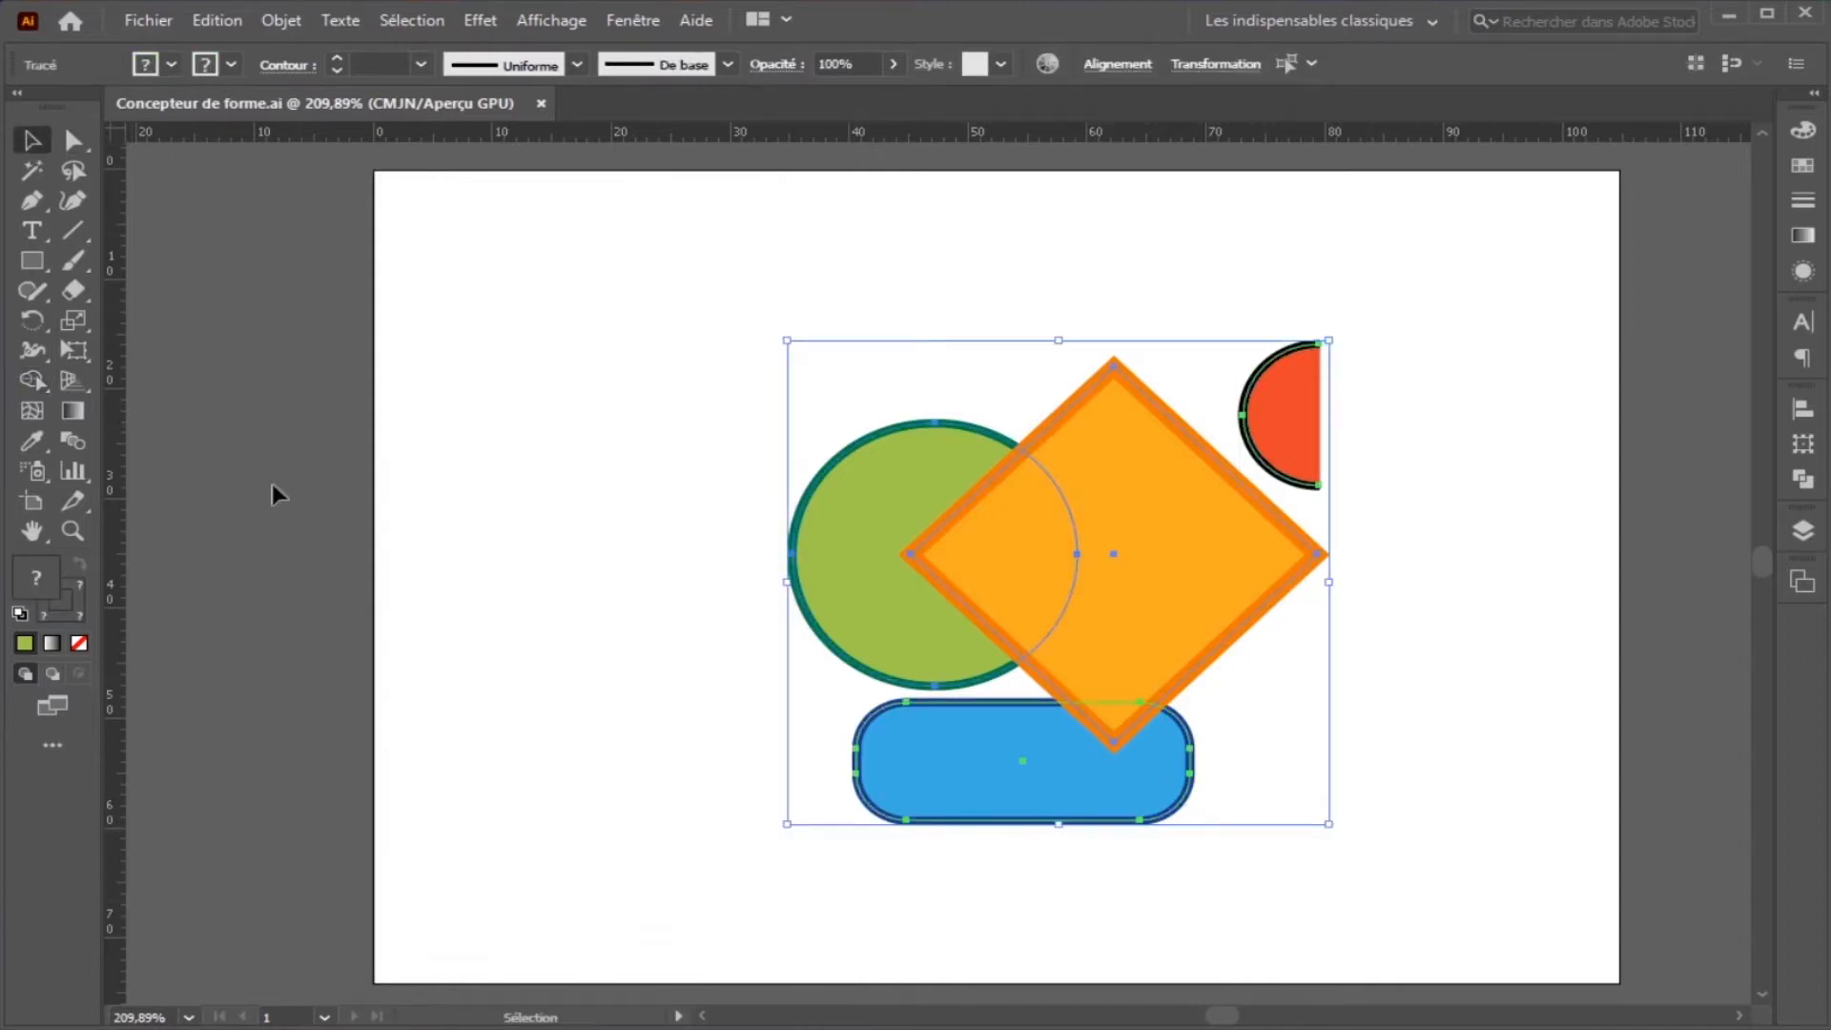
left_click(48, 382)
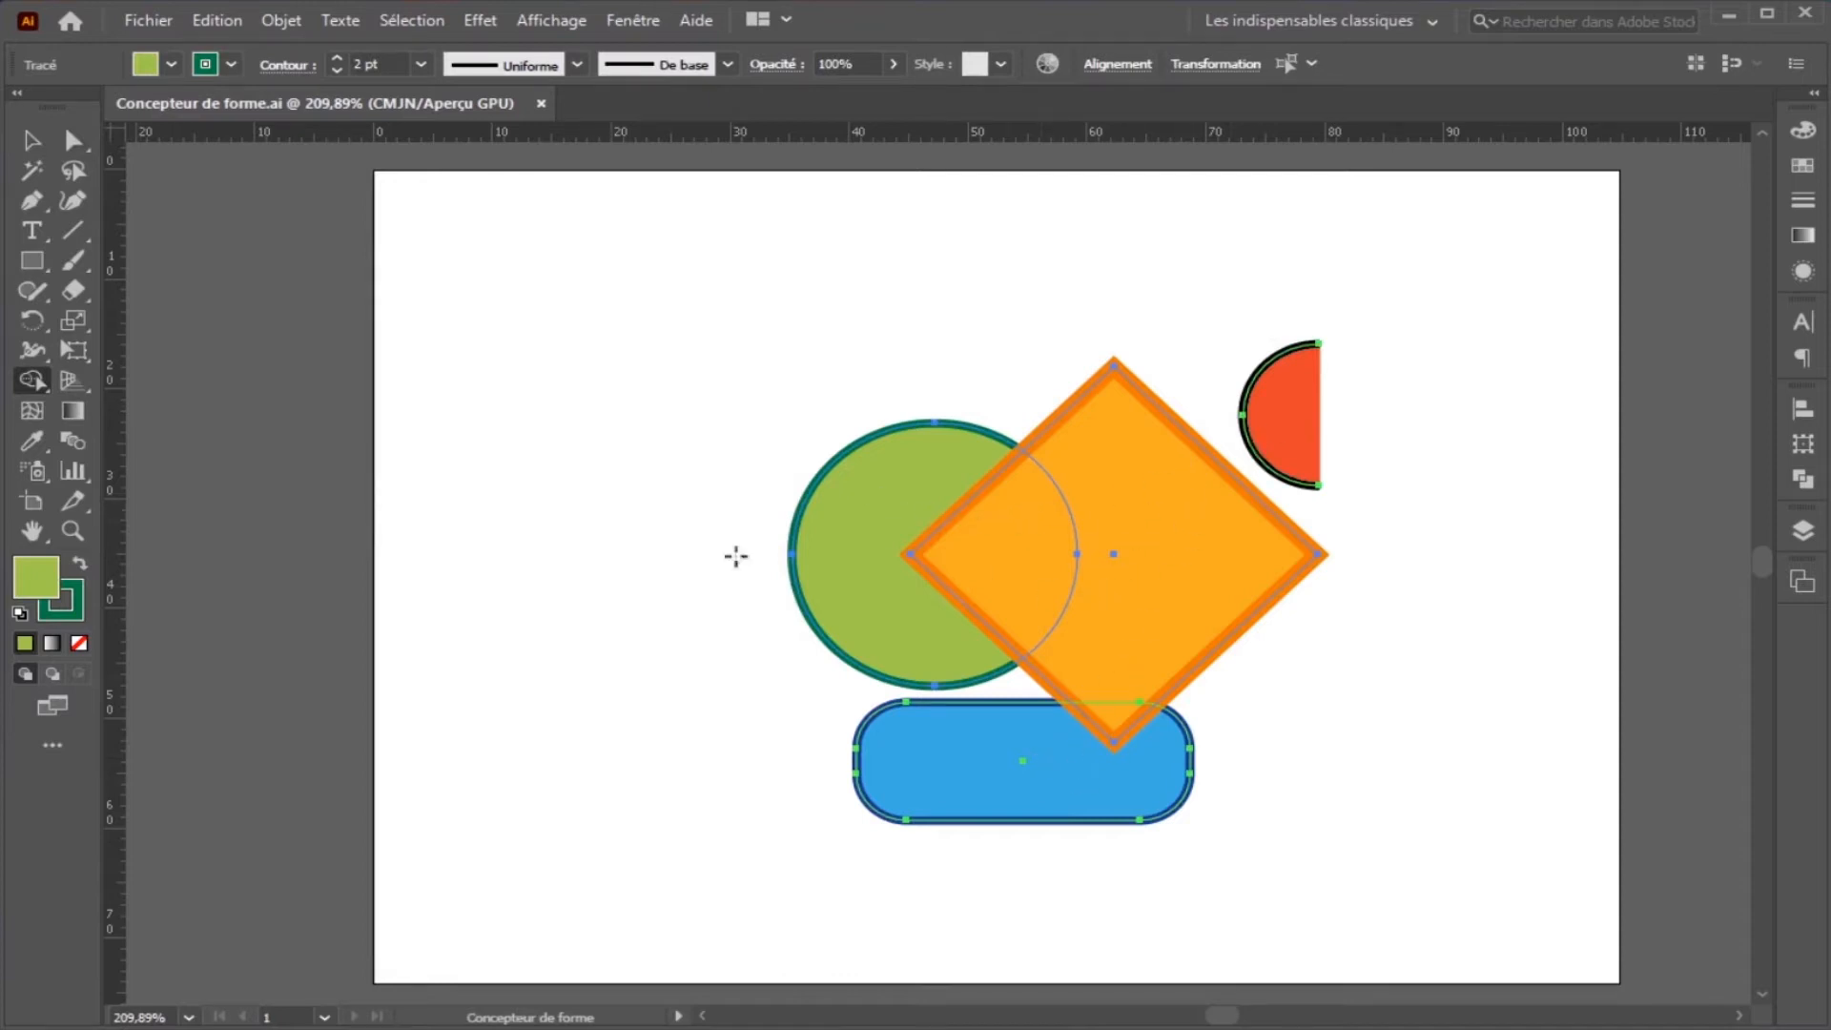
Enable the Fond preview in the Shape Builder tool options.
double_click(26, 382)
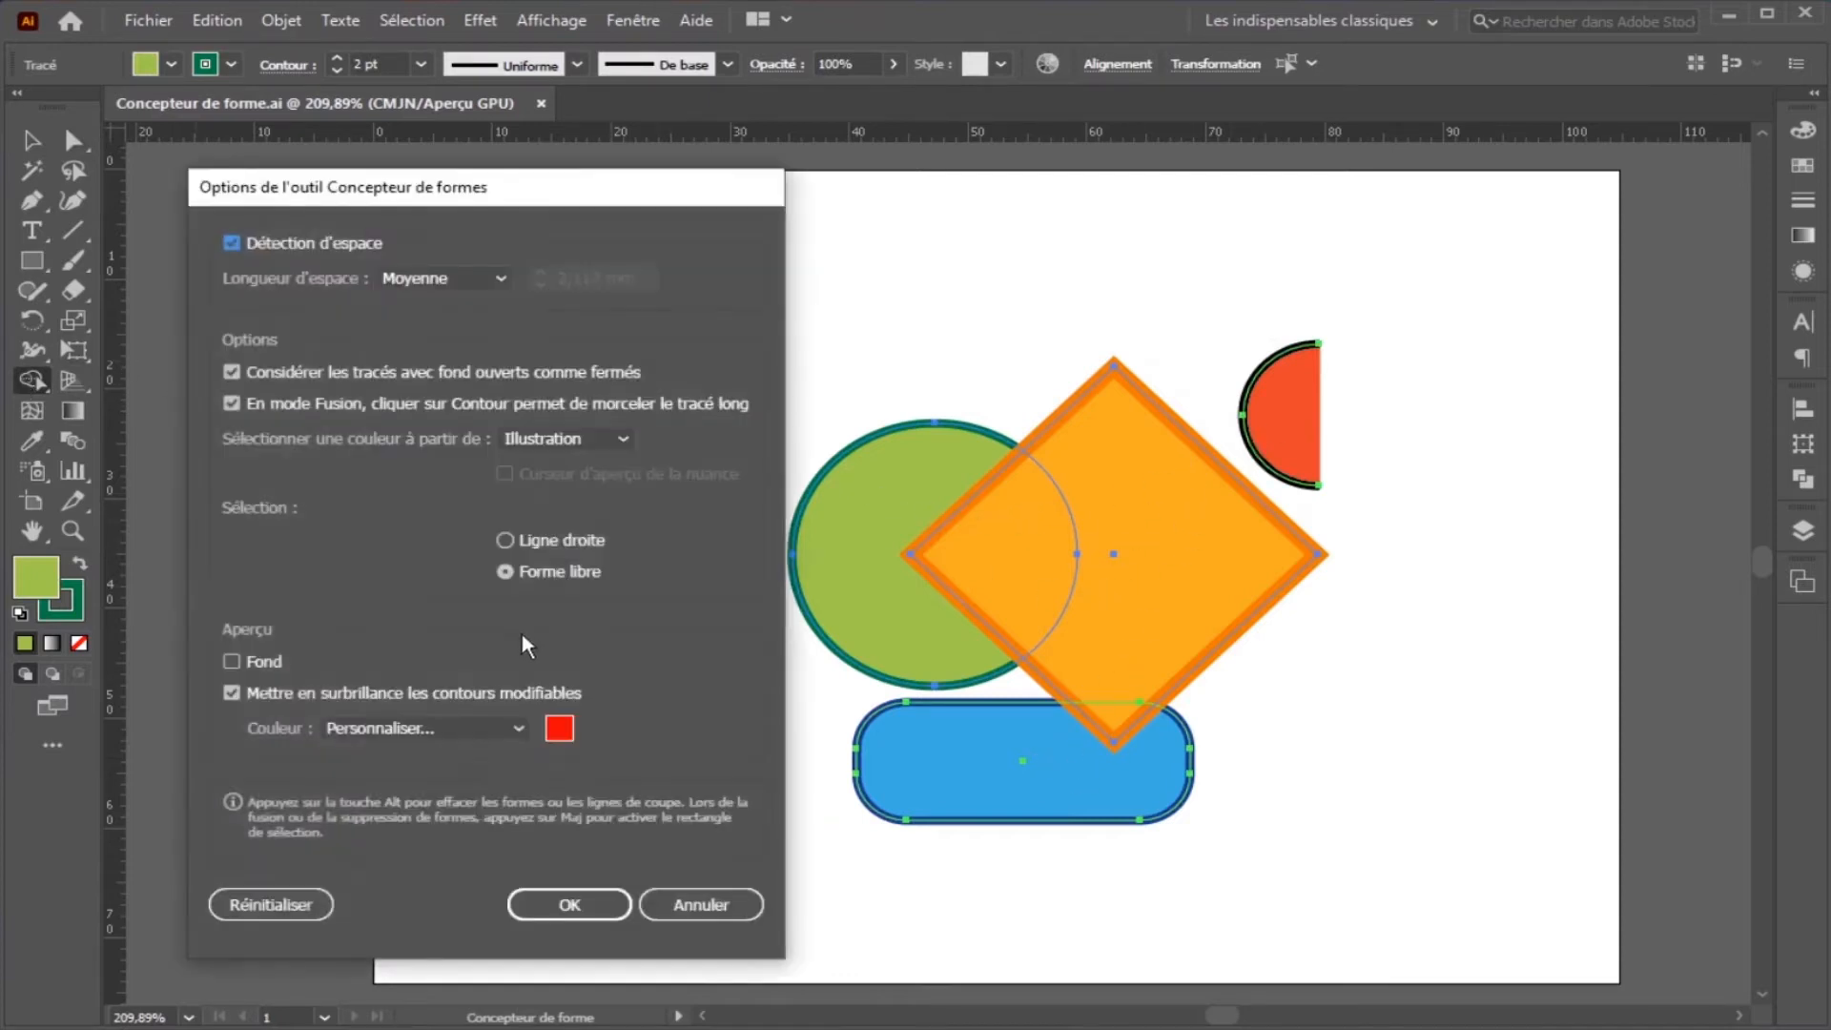
left_click(232, 661)
left_click(530, 899)
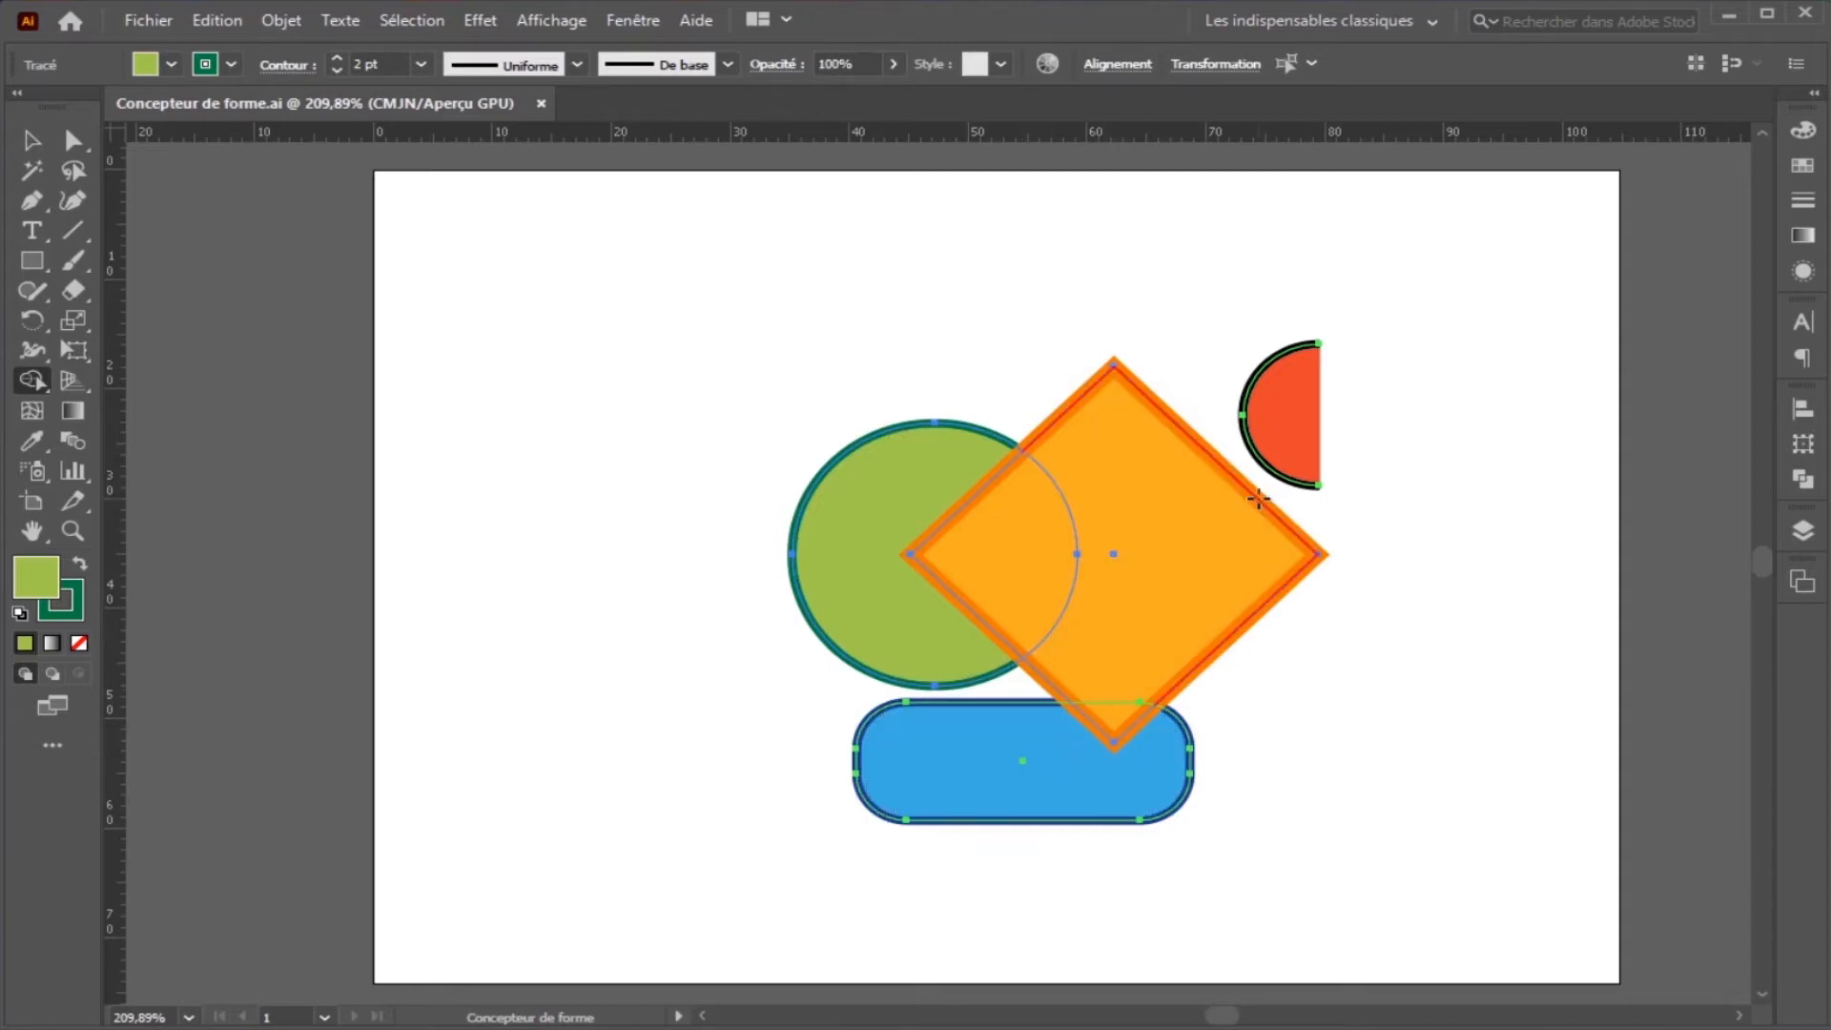
Set the Shape Builder gap length (Longueur d'espace) to Petite.
double_click(31, 381)
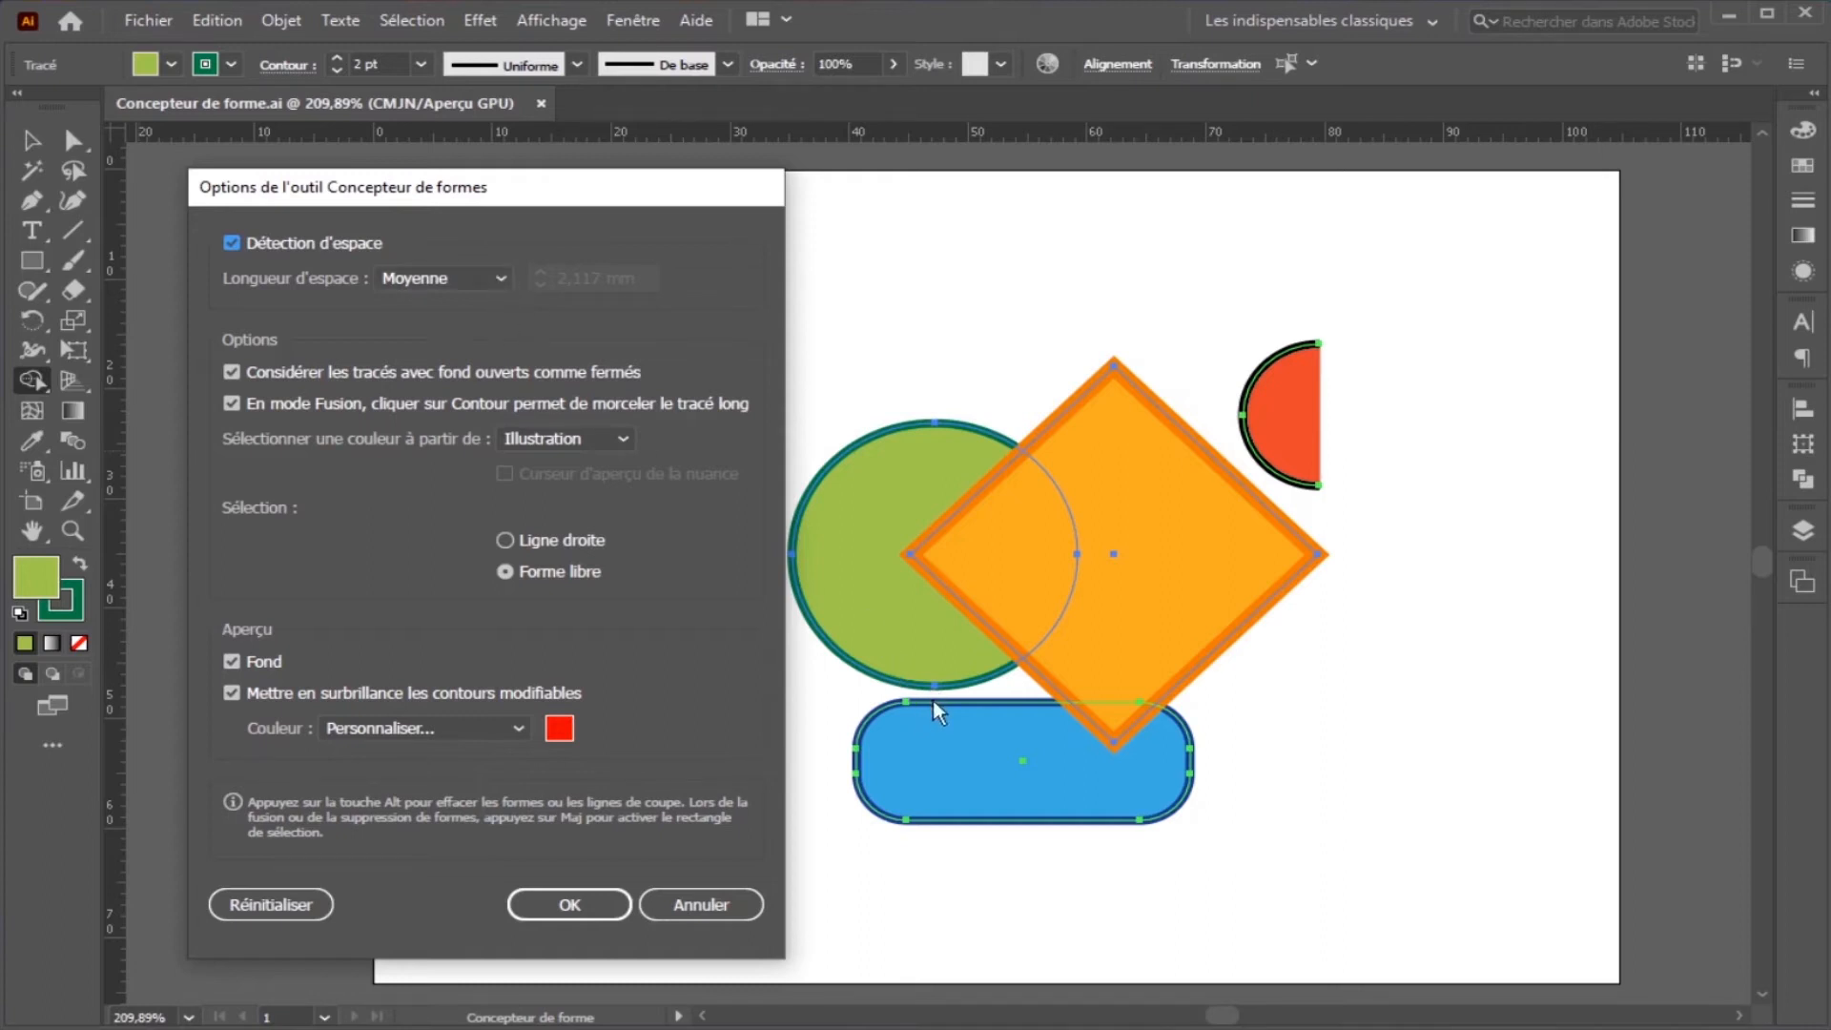
left_click(441, 278)
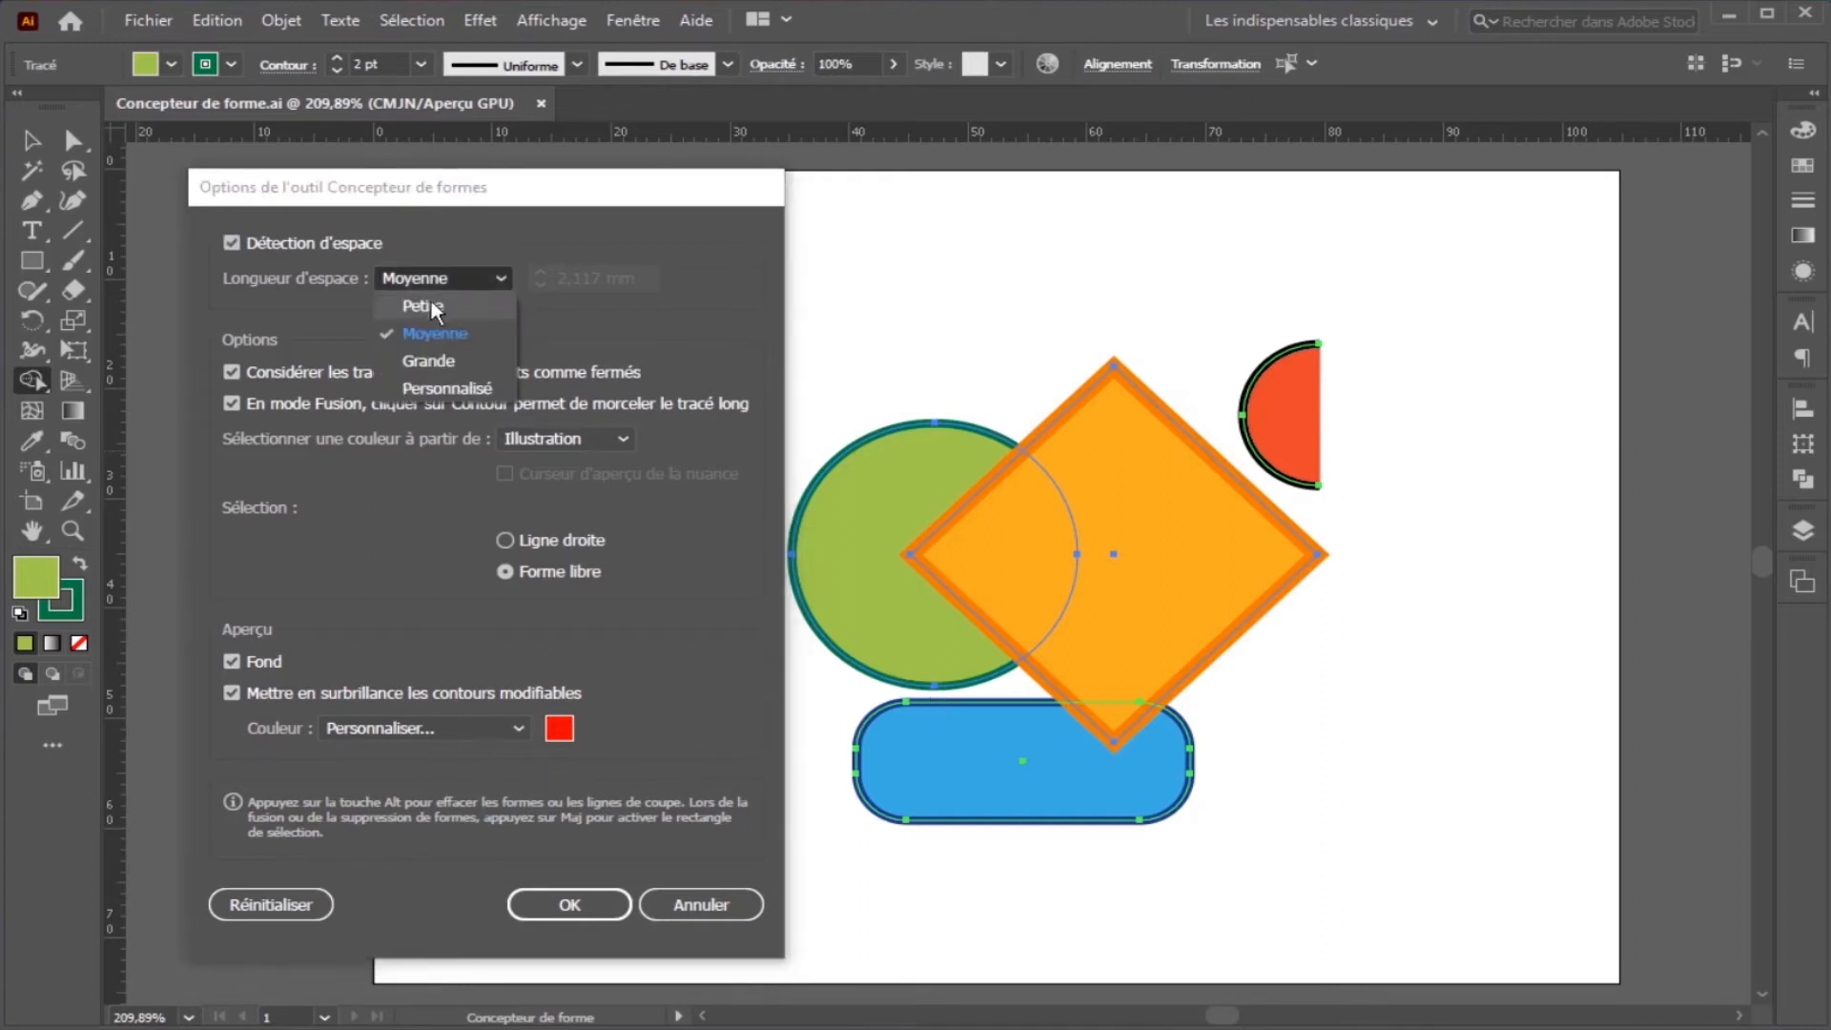
left_click(424, 306)
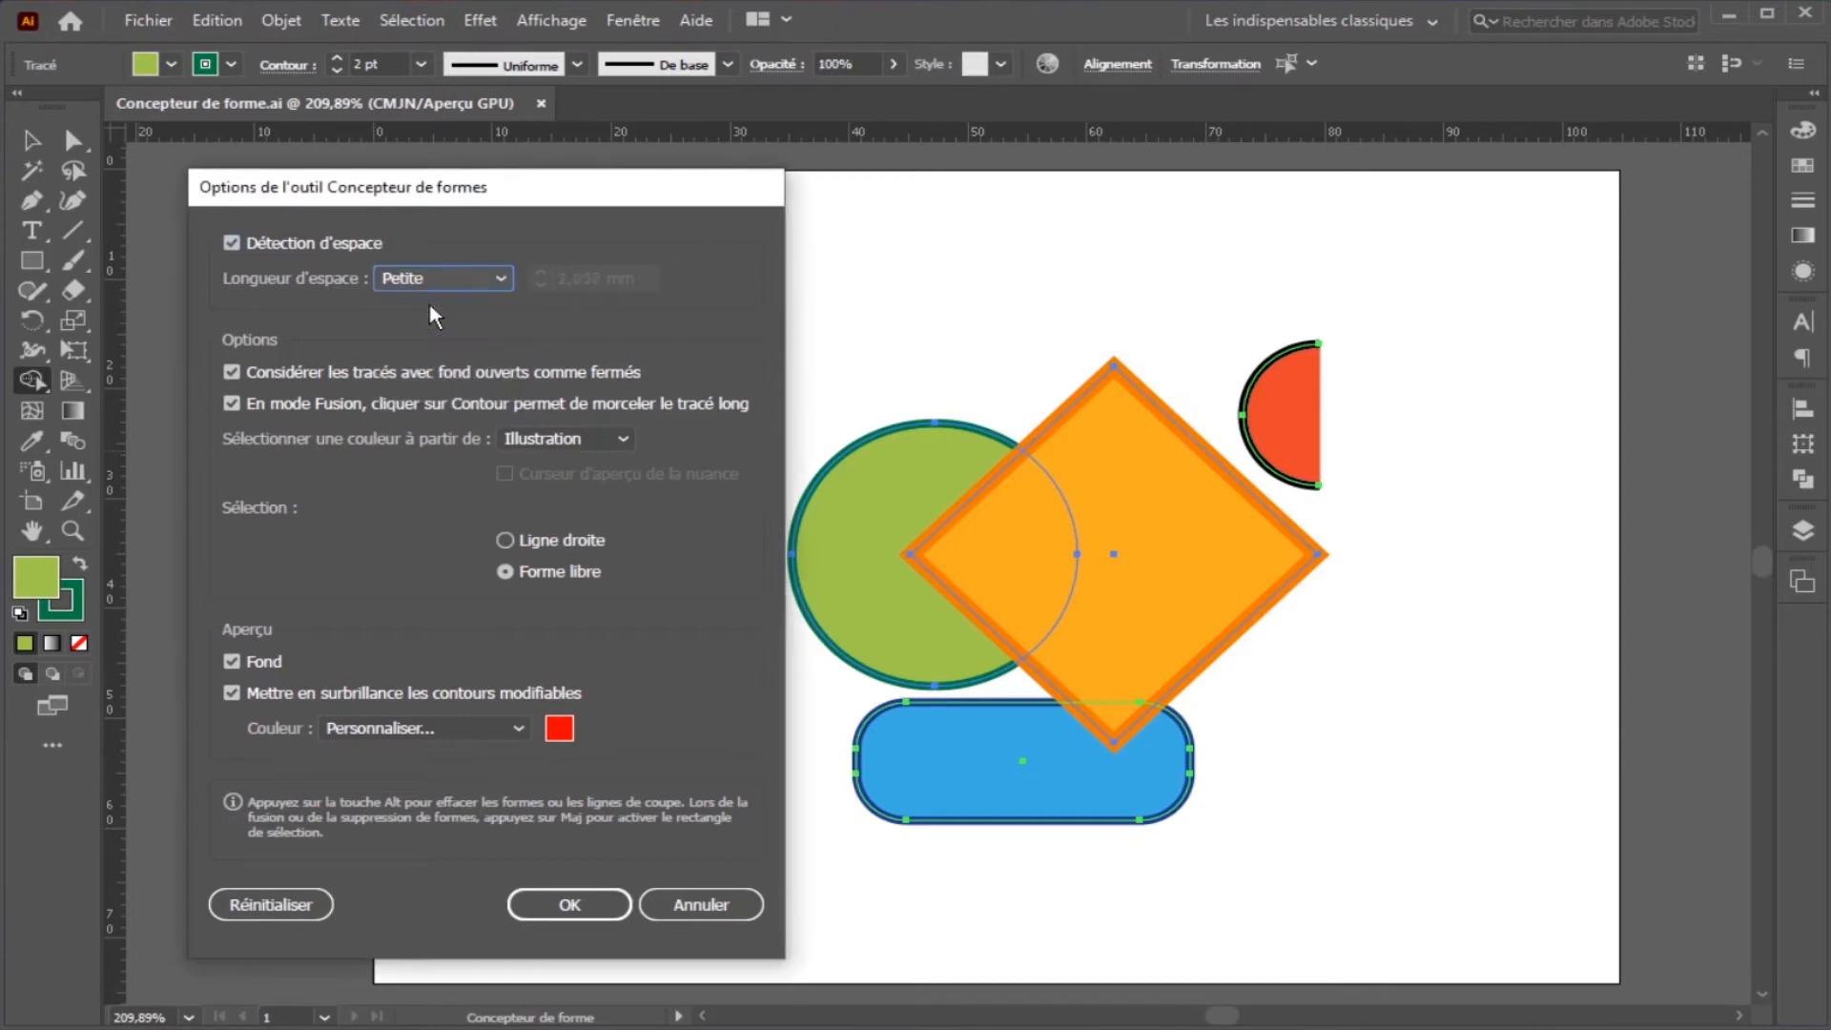
left_click(563, 902)
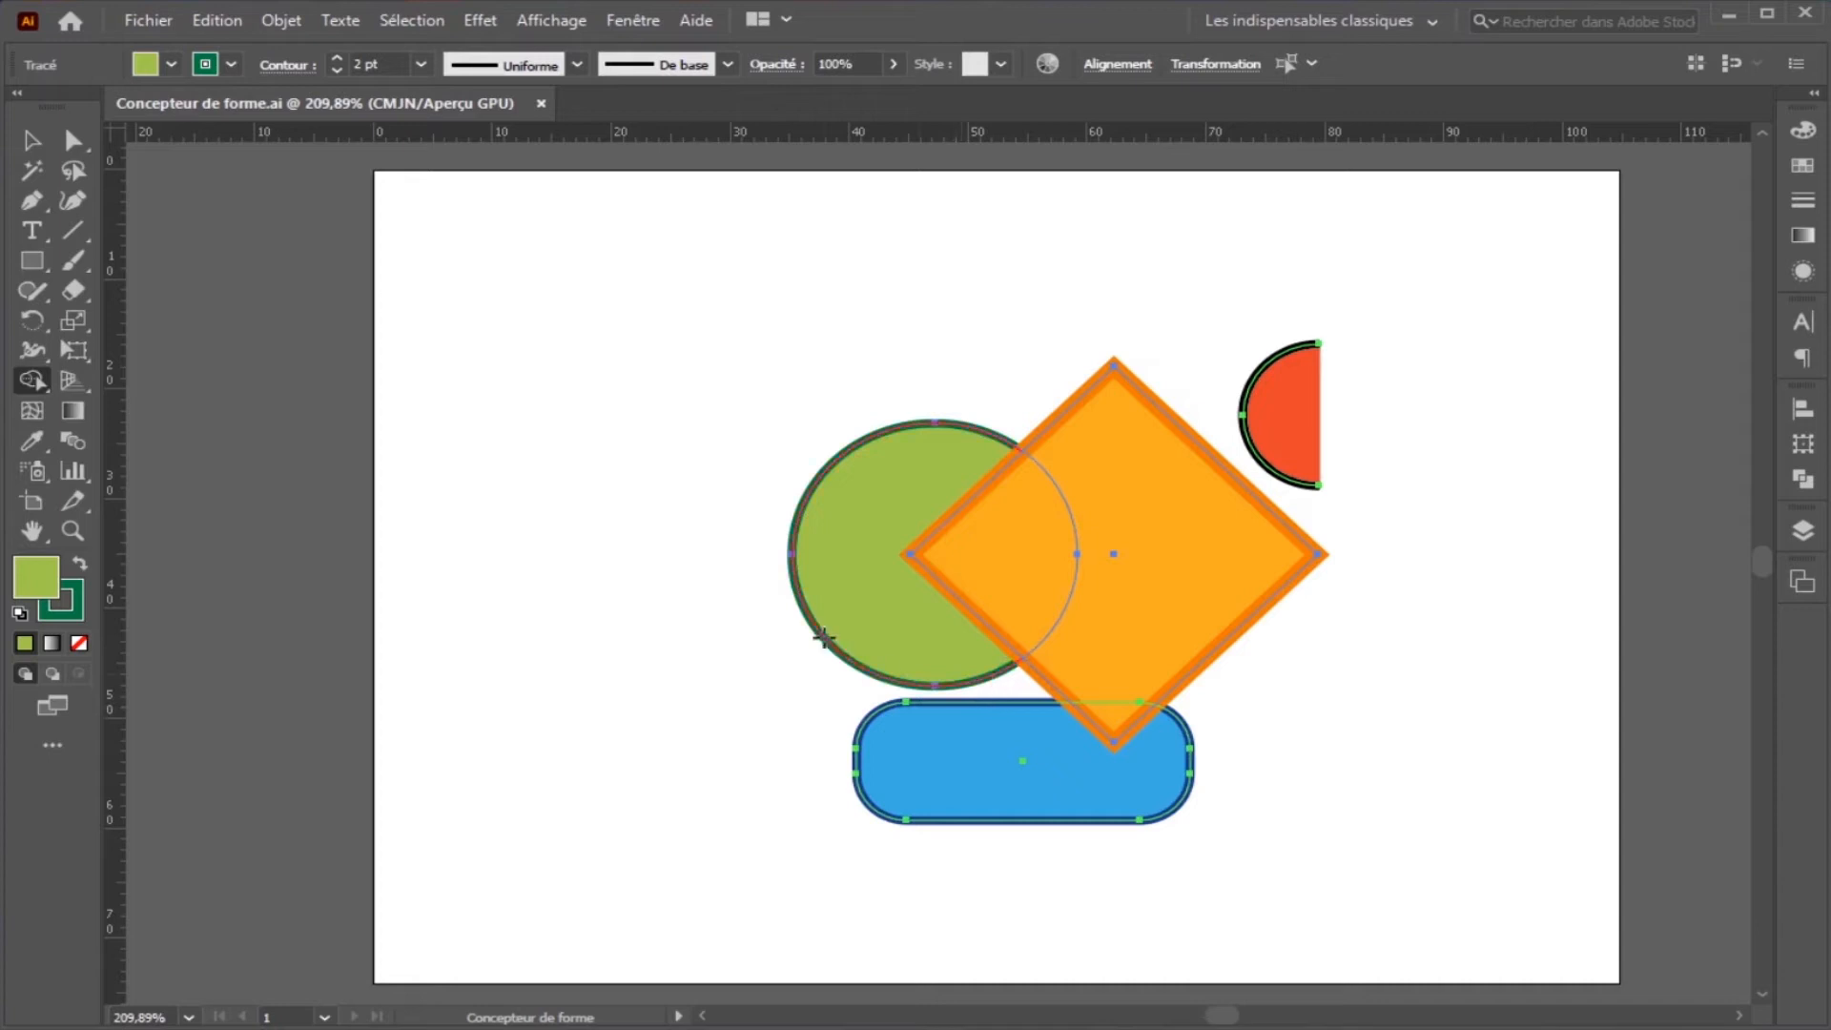
Set the Shape Builder gap length to Moyenne, try merging the gap between circle and blue rectangle, and undo it.
double_click(29, 382)
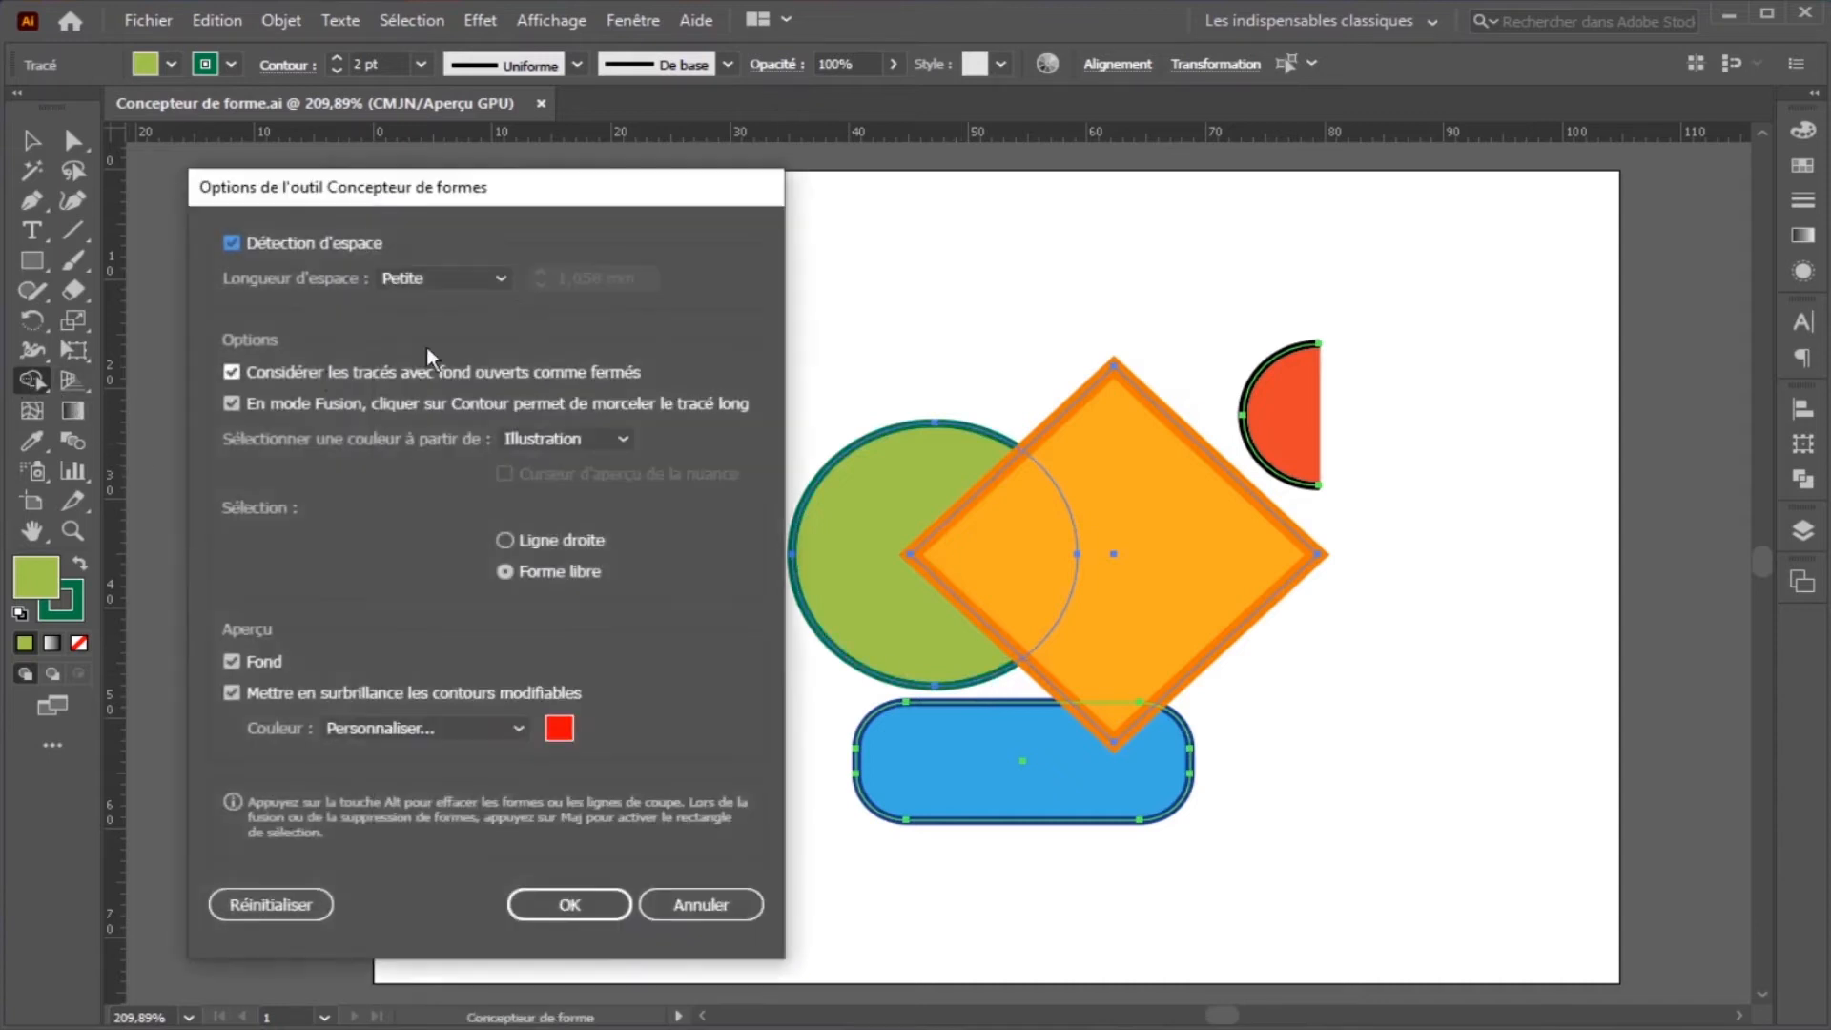
left_click(492, 278)
left_click(439, 333)
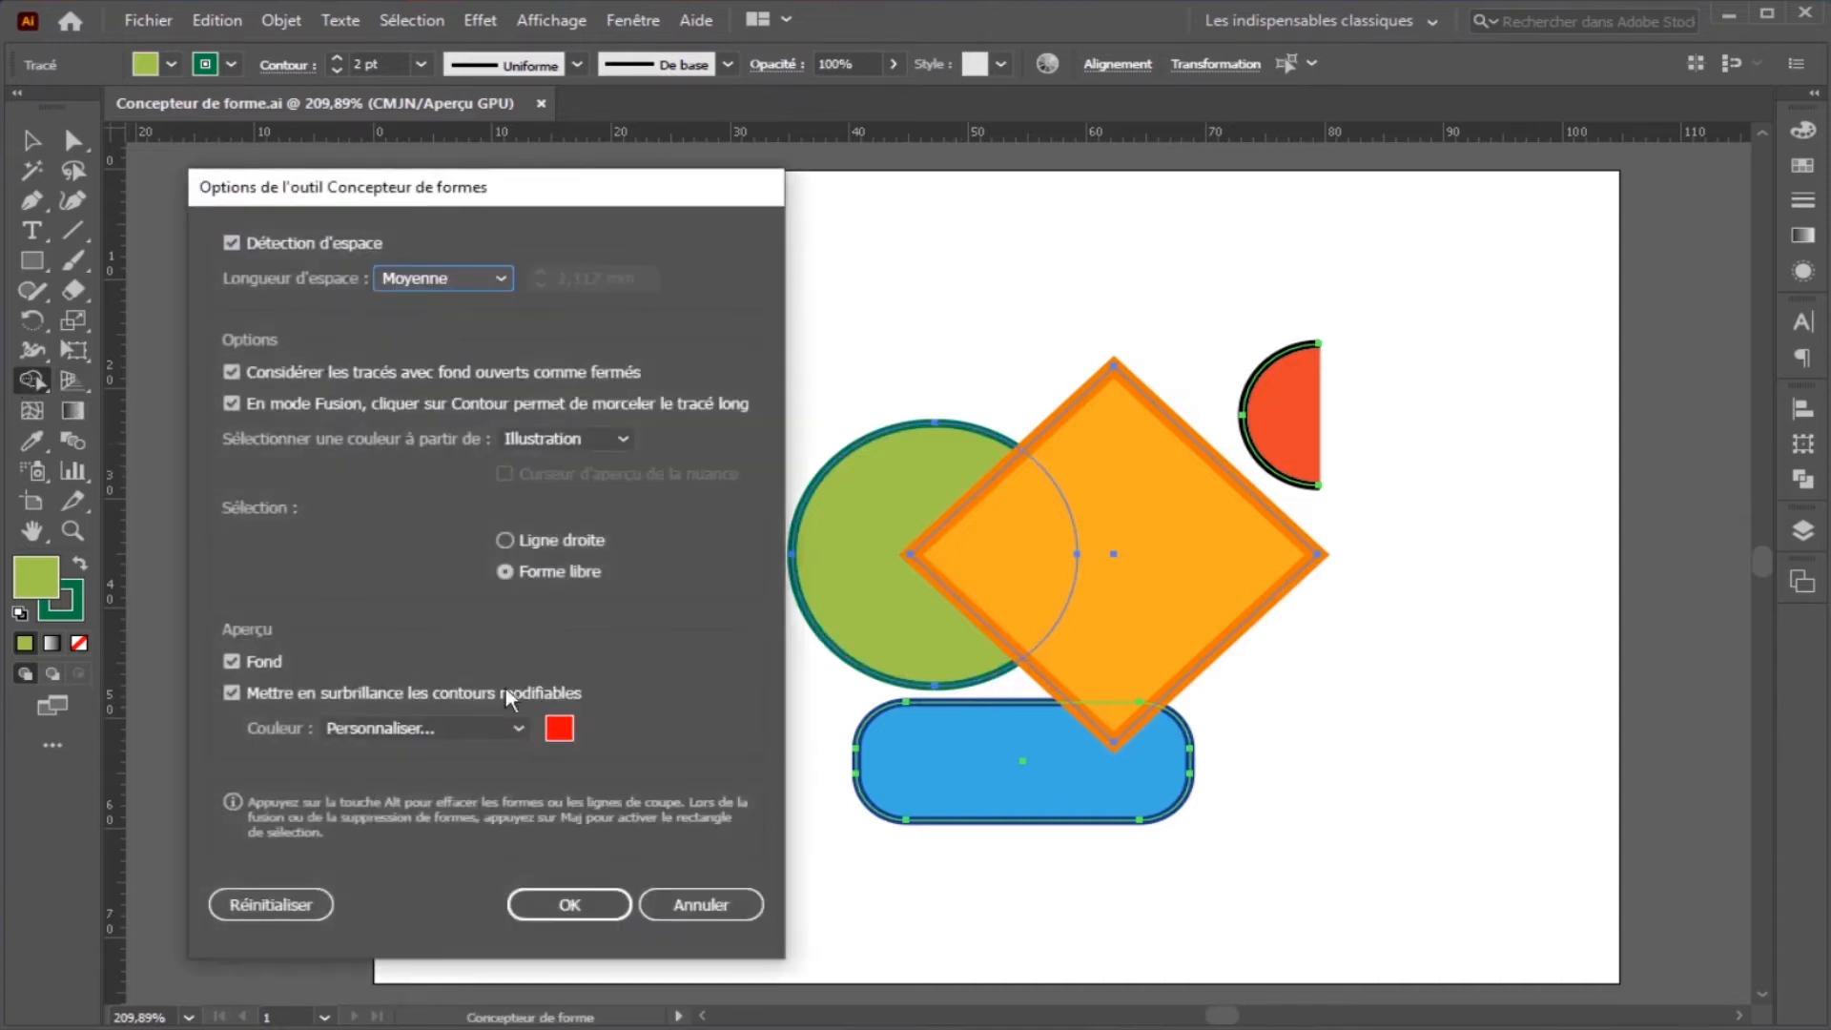
left_click(590, 889)
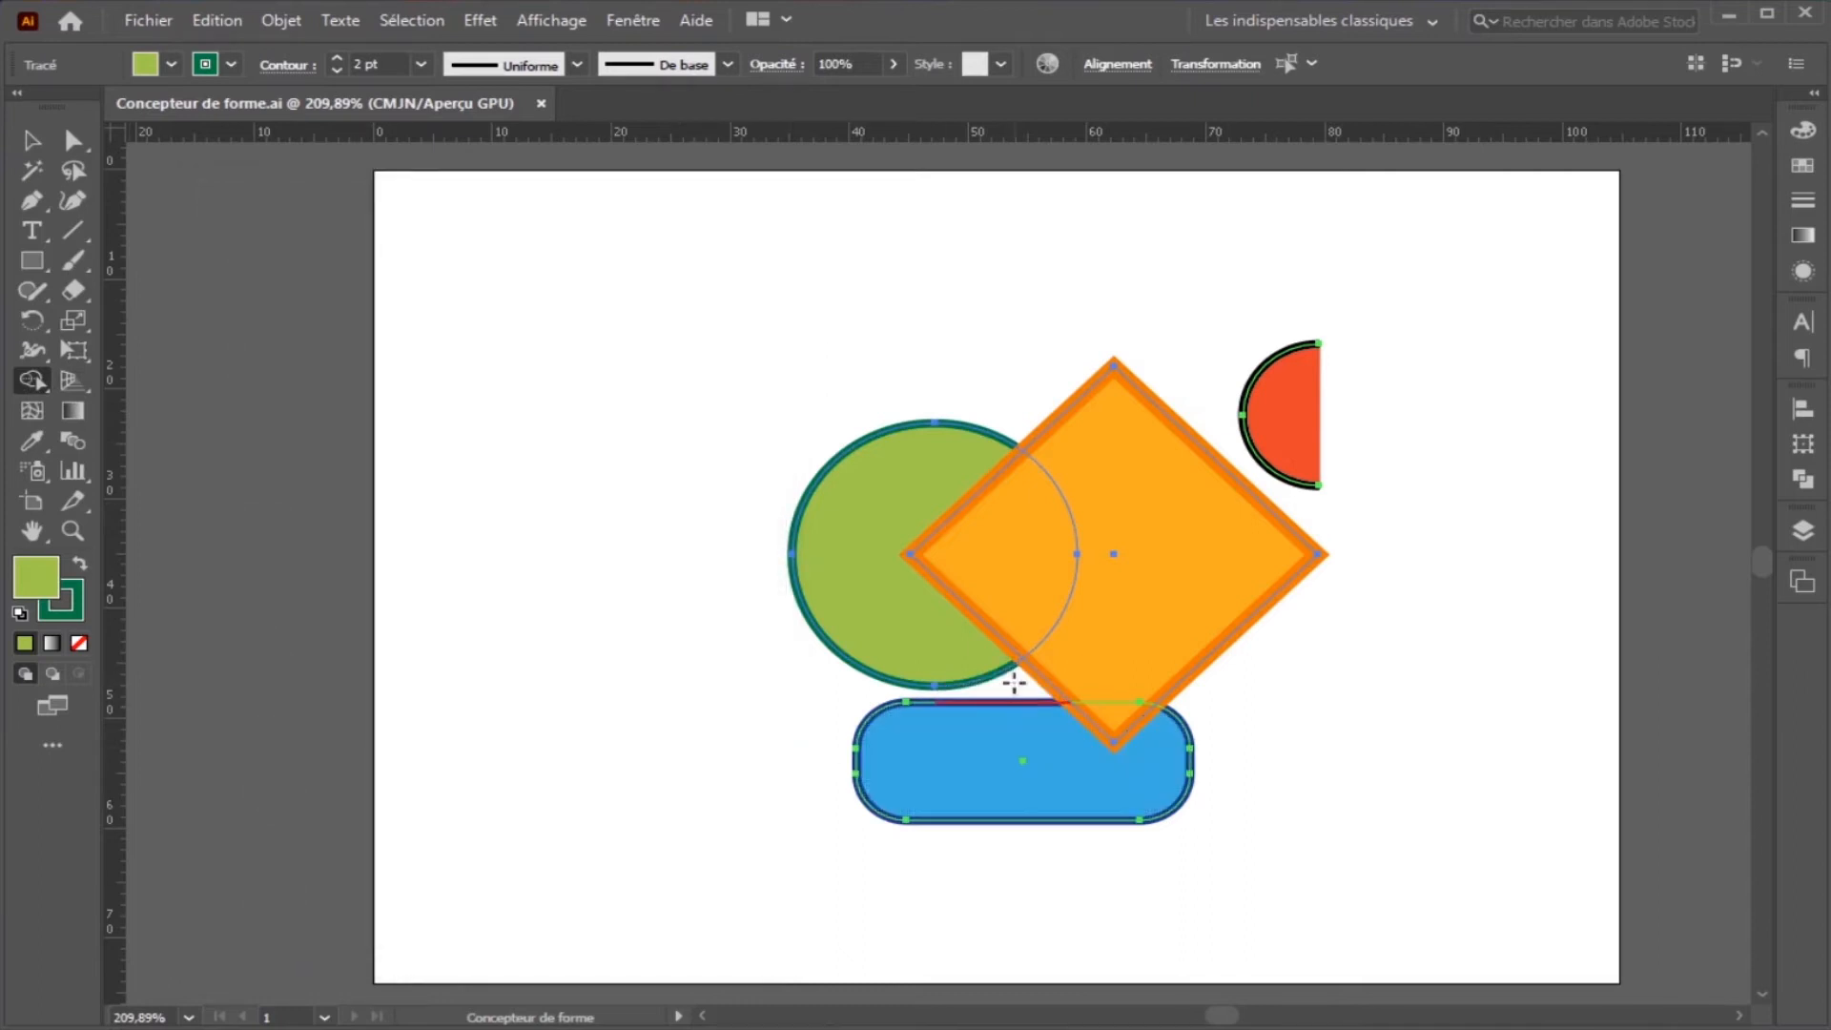
mouse_move(1006, 688)
left_mouse_down()
mouse_move(958, 629)
mouse_move(998, 688)
left_mouse_up()
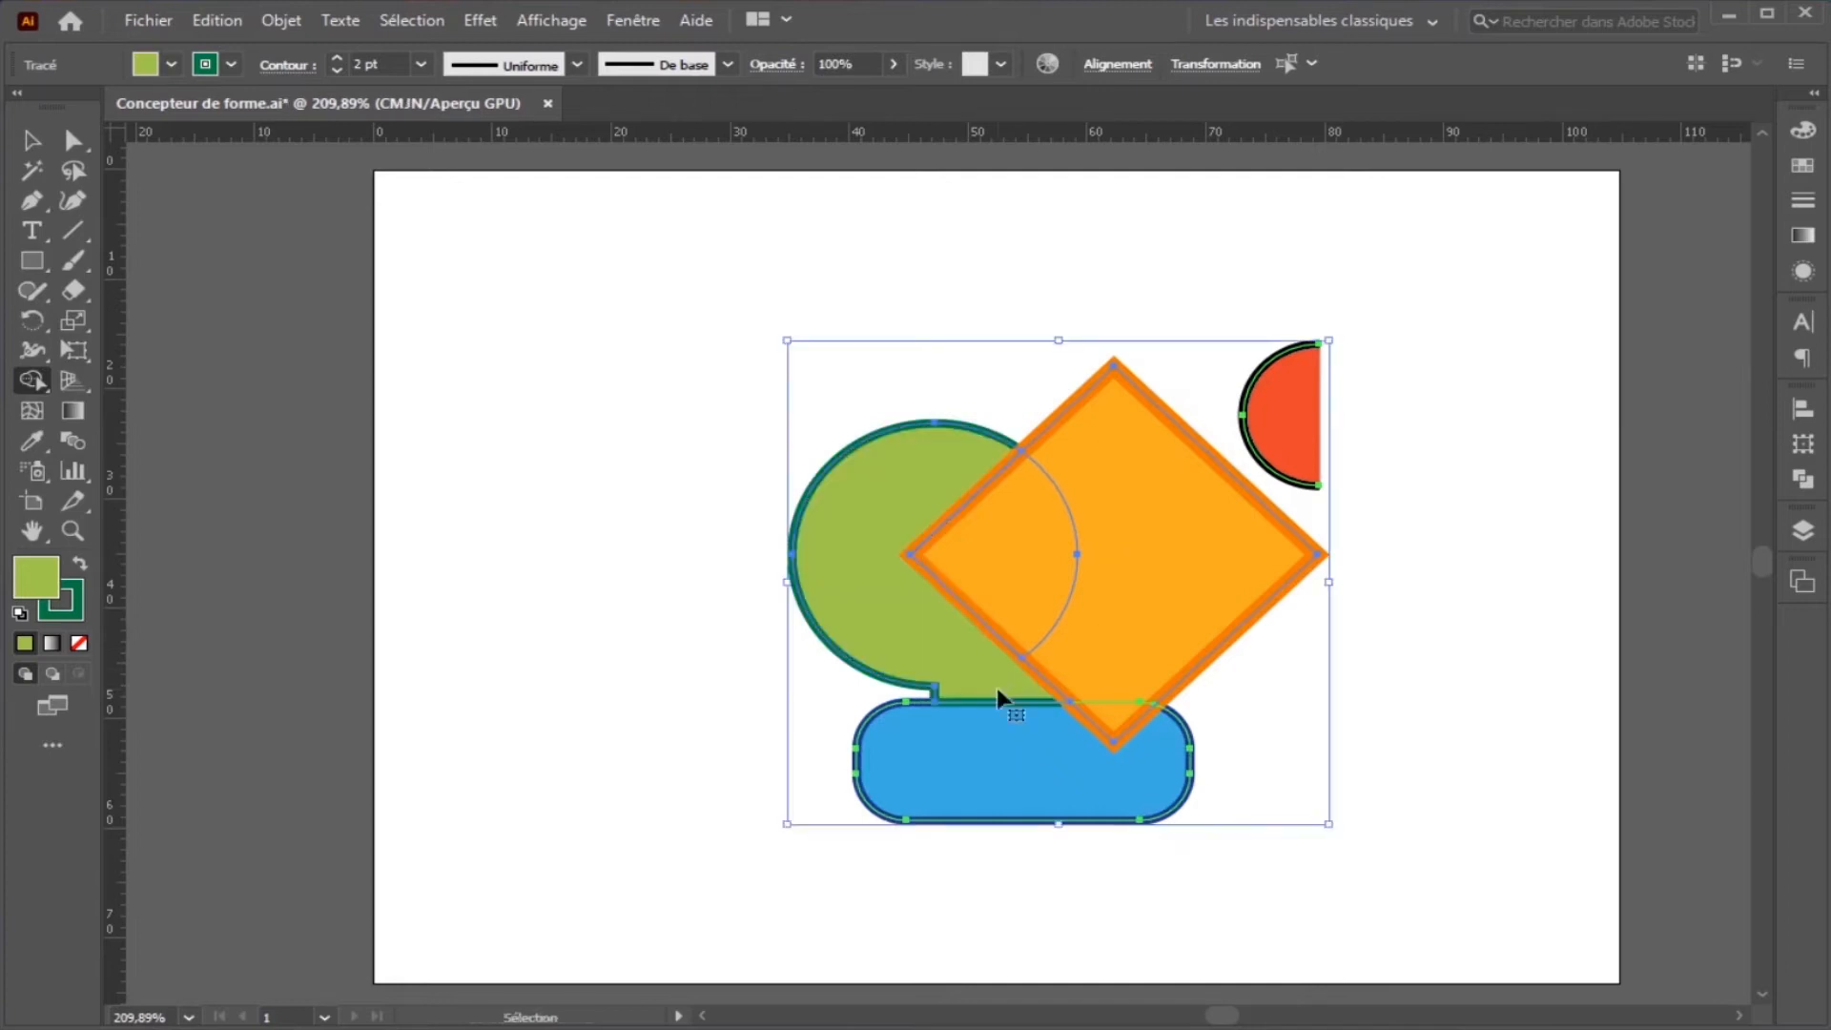
key("ctrl+z")
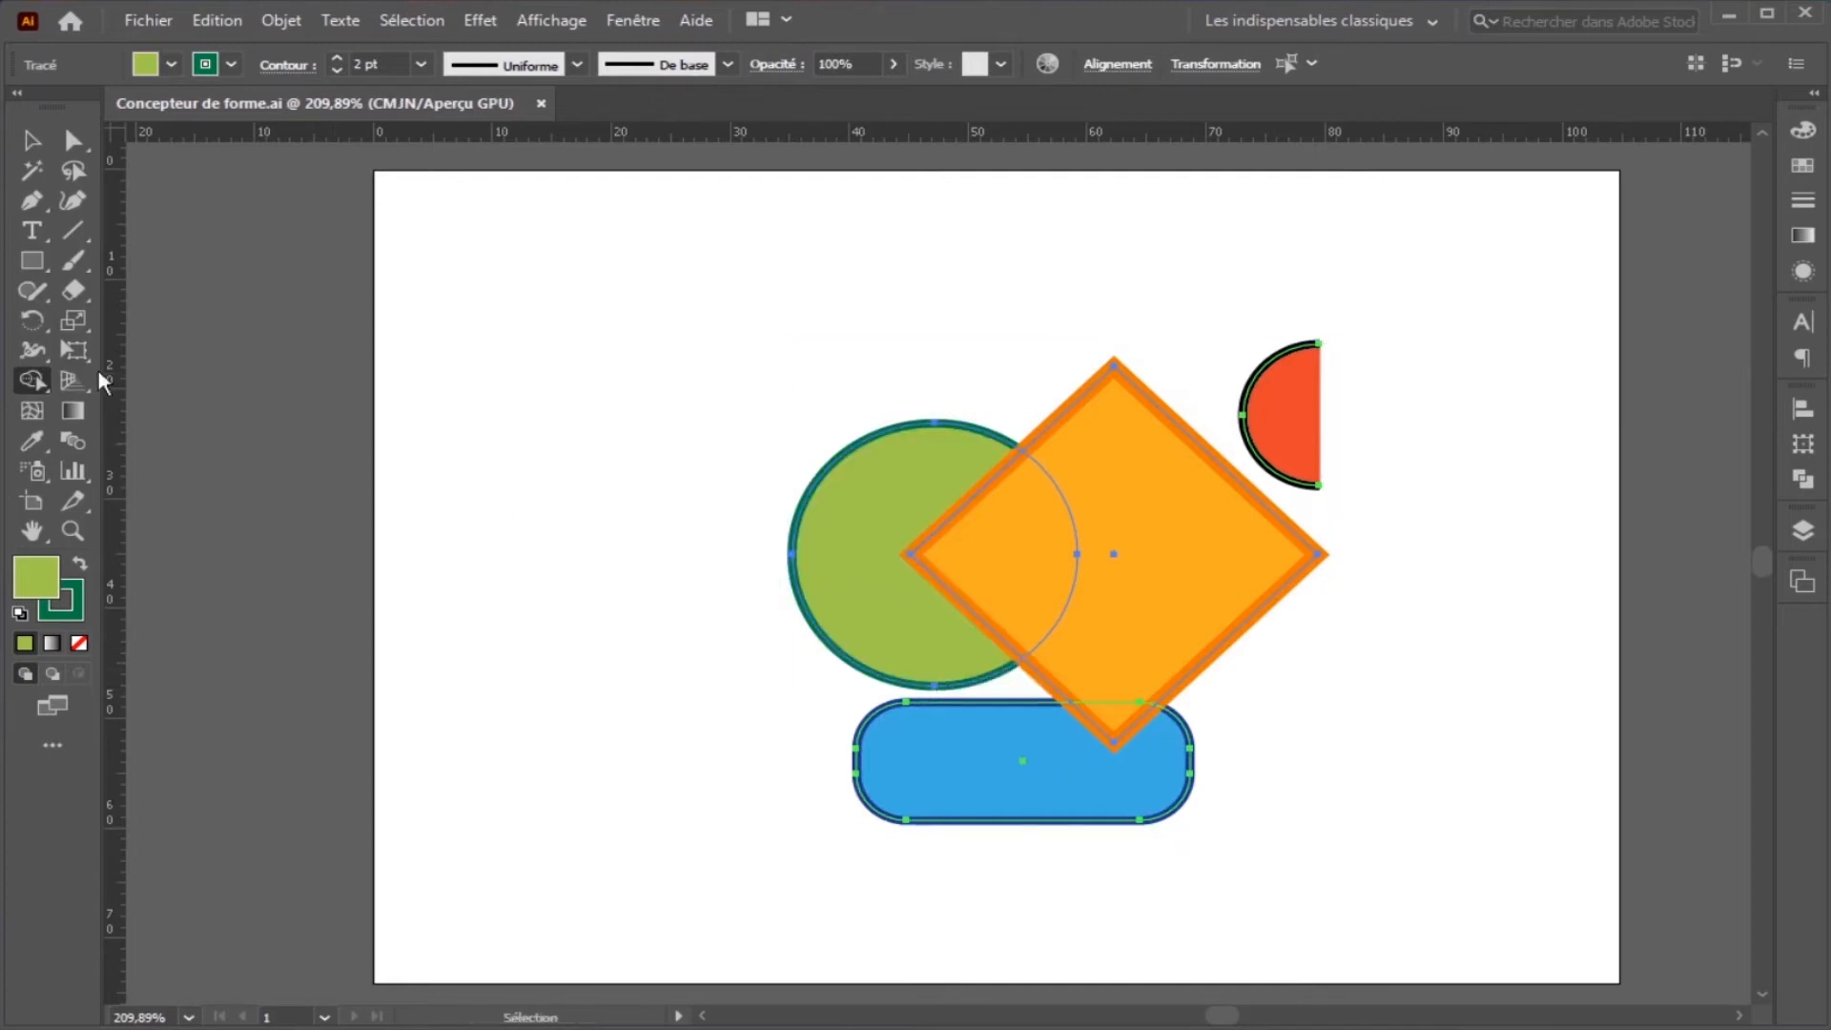
Set the Shape Builder gap length (Longueur d'espace) to Grande.
double_click(36, 383)
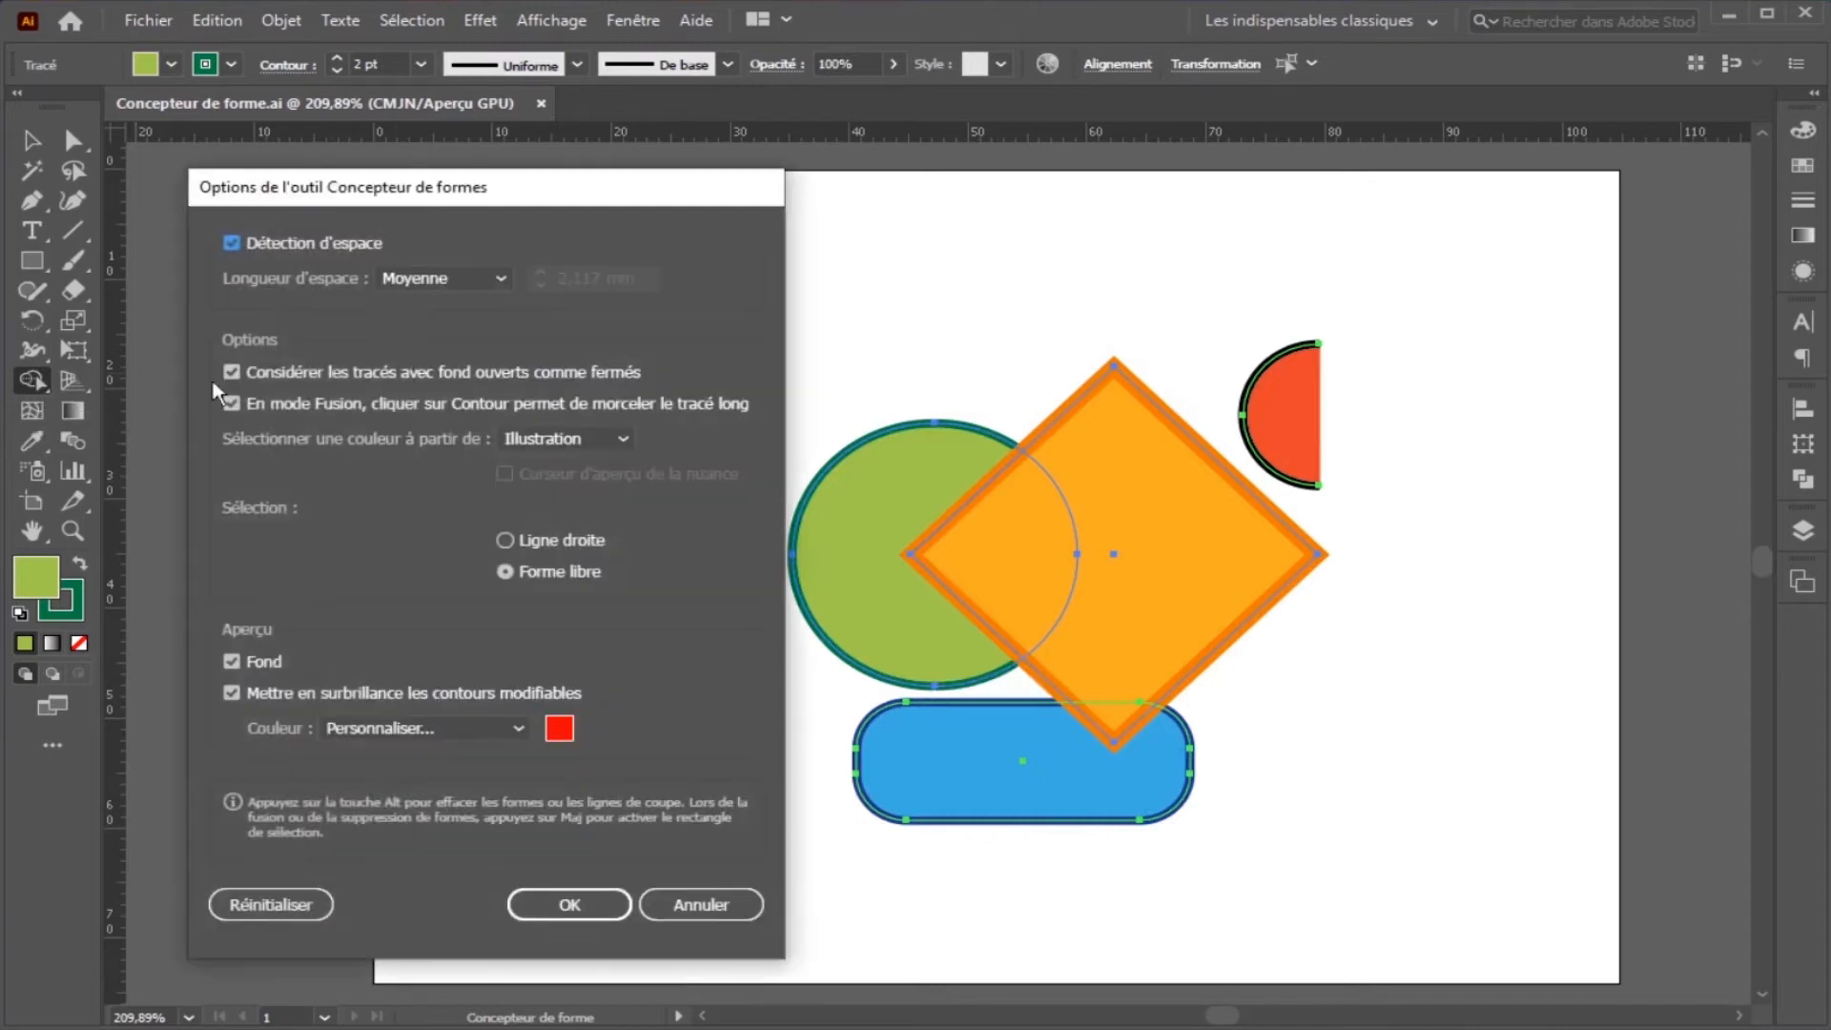
left_click(493, 279)
left_click(423, 362)
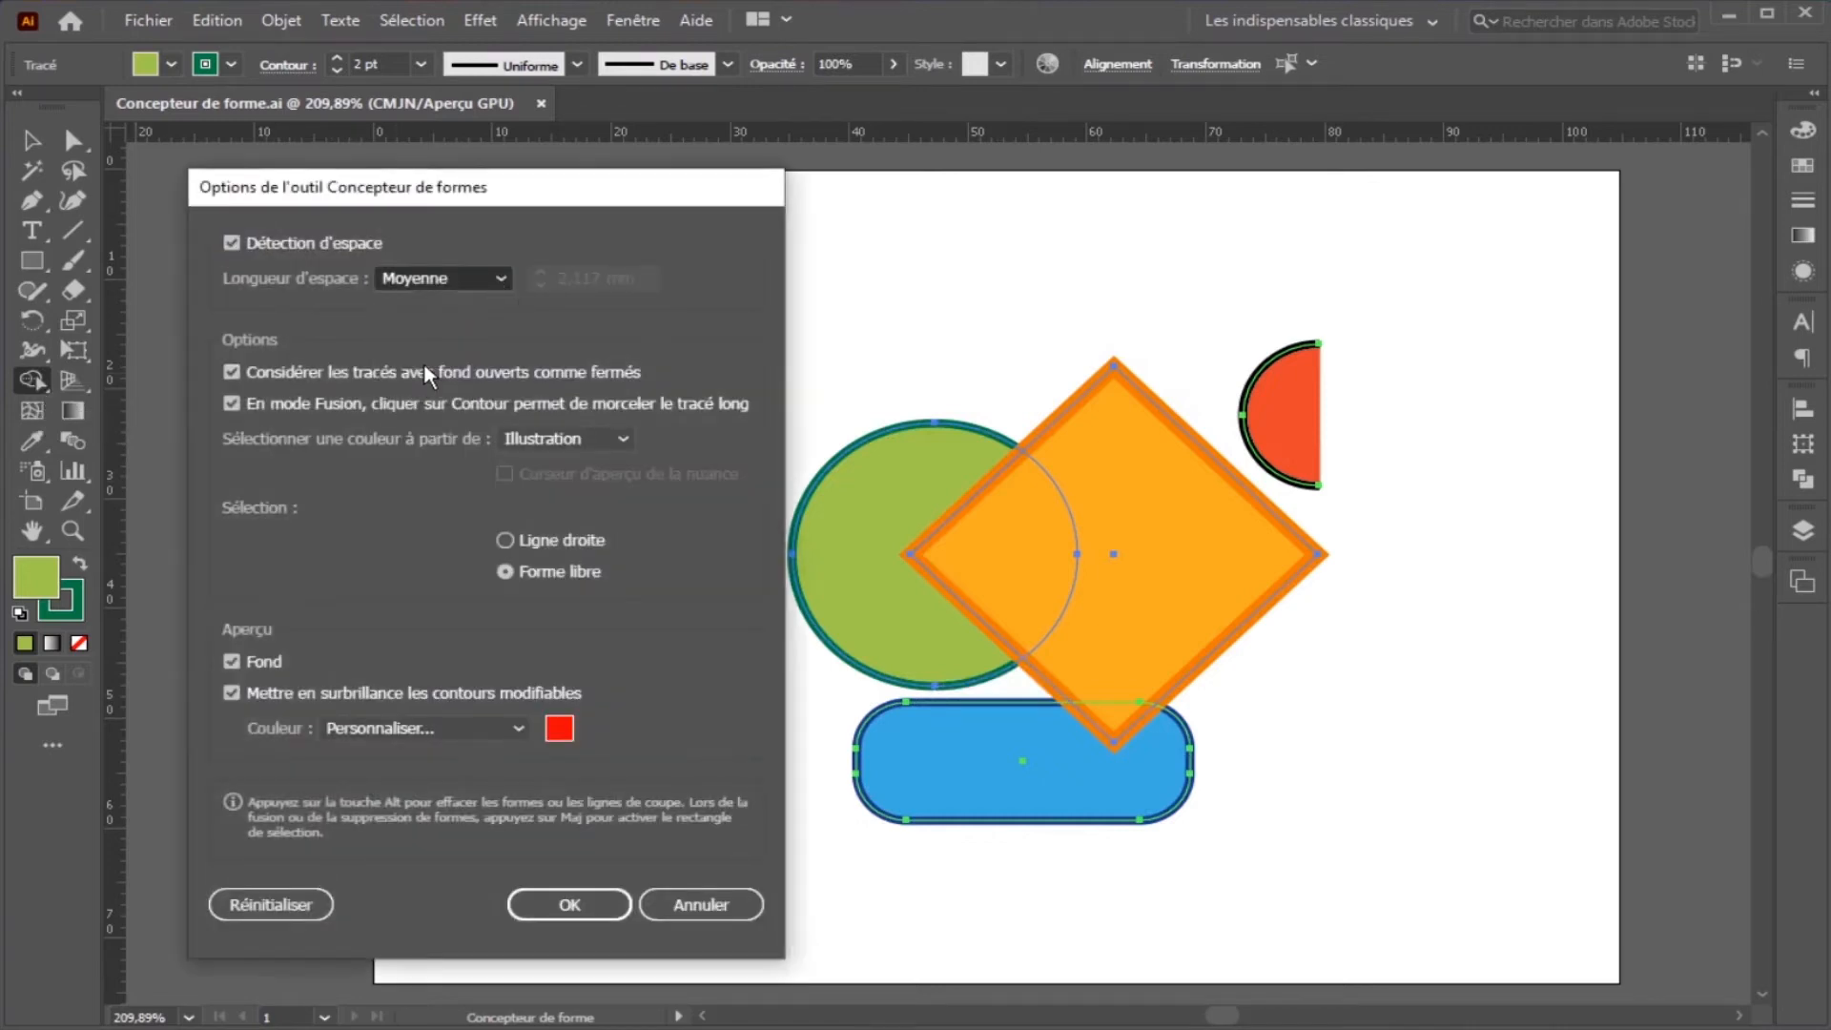
left_click(580, 903)
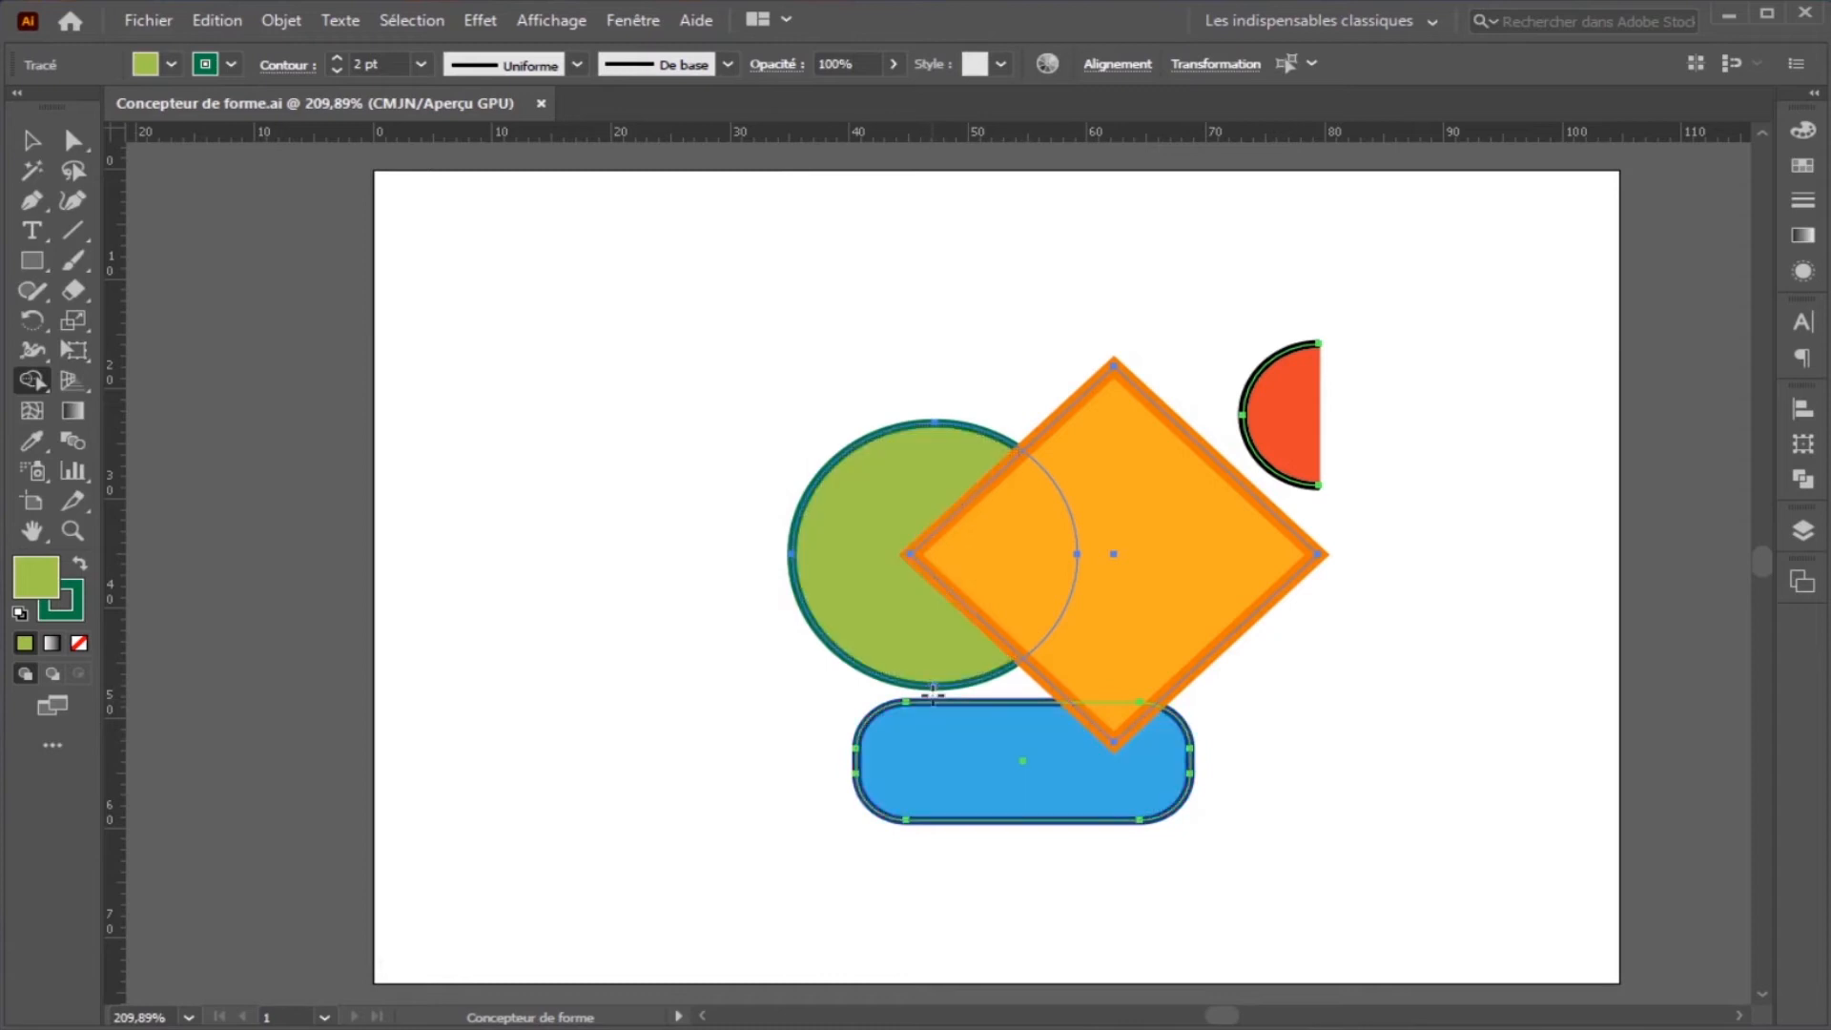
Switch the Shape Builder gap length to Personnalisé with a value of 3 mm.
double_click(32, 381)
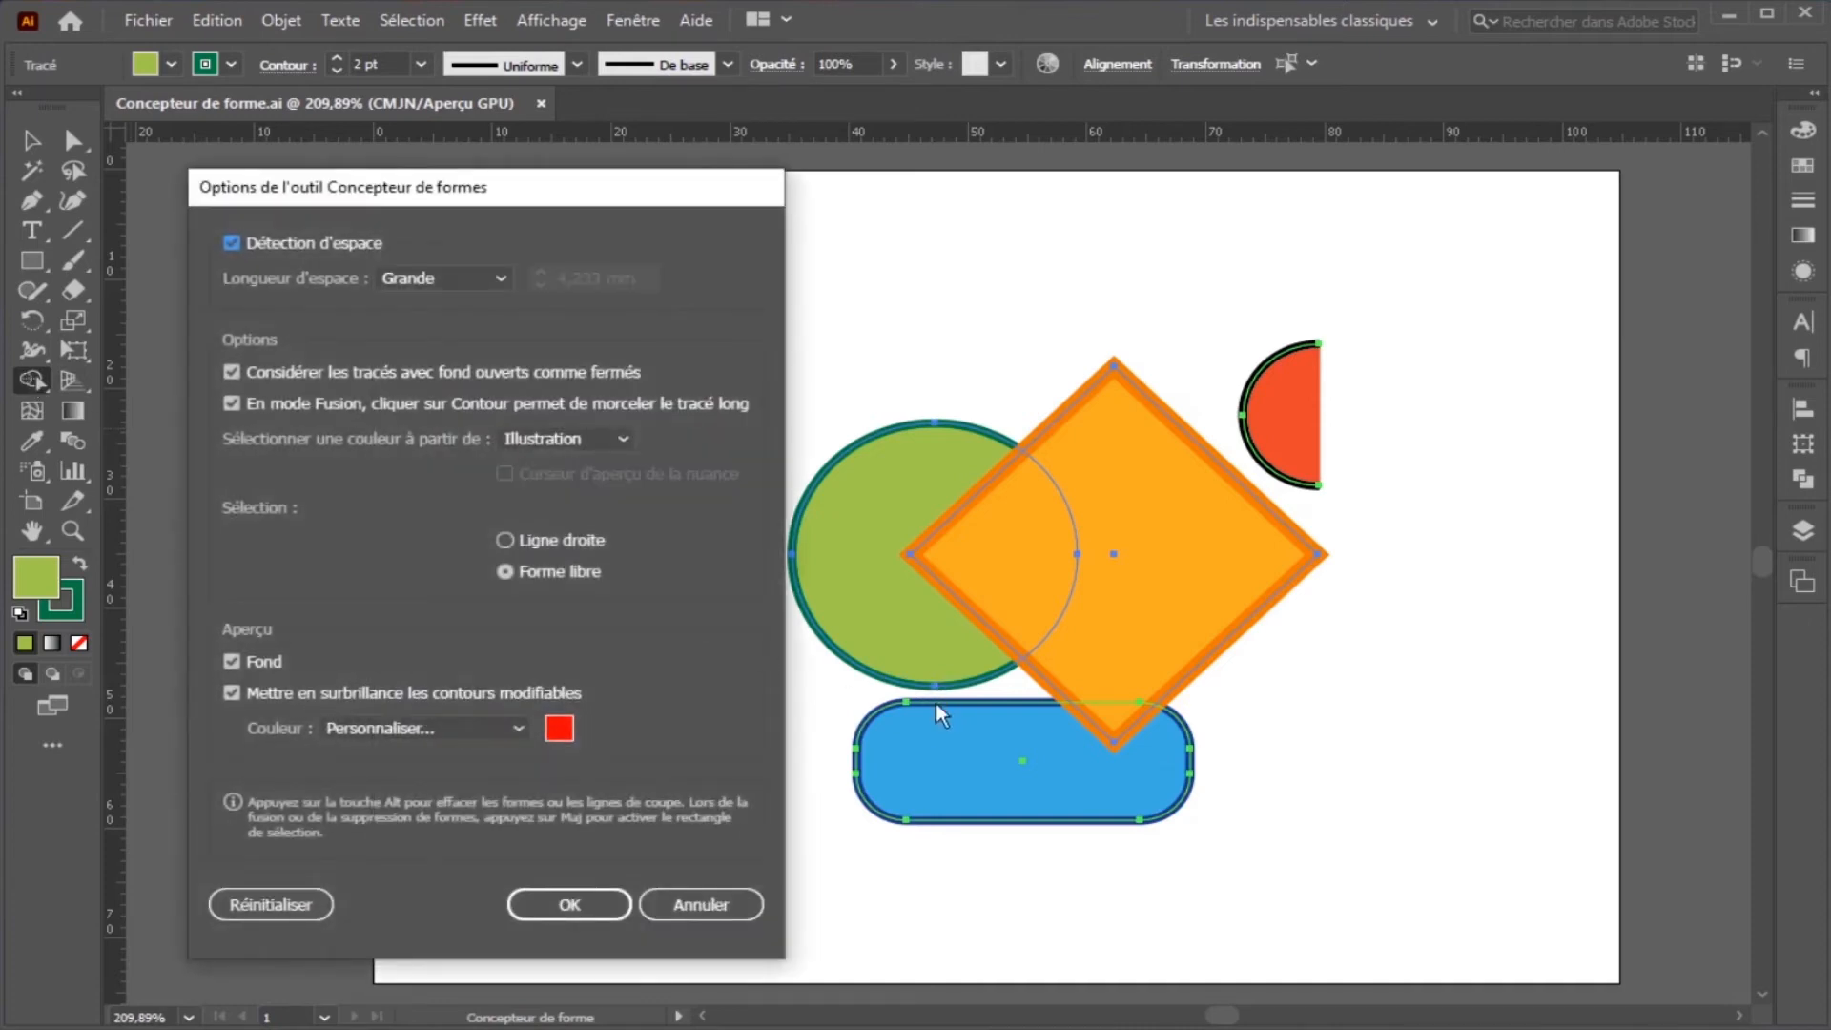
left_click(500, 278)
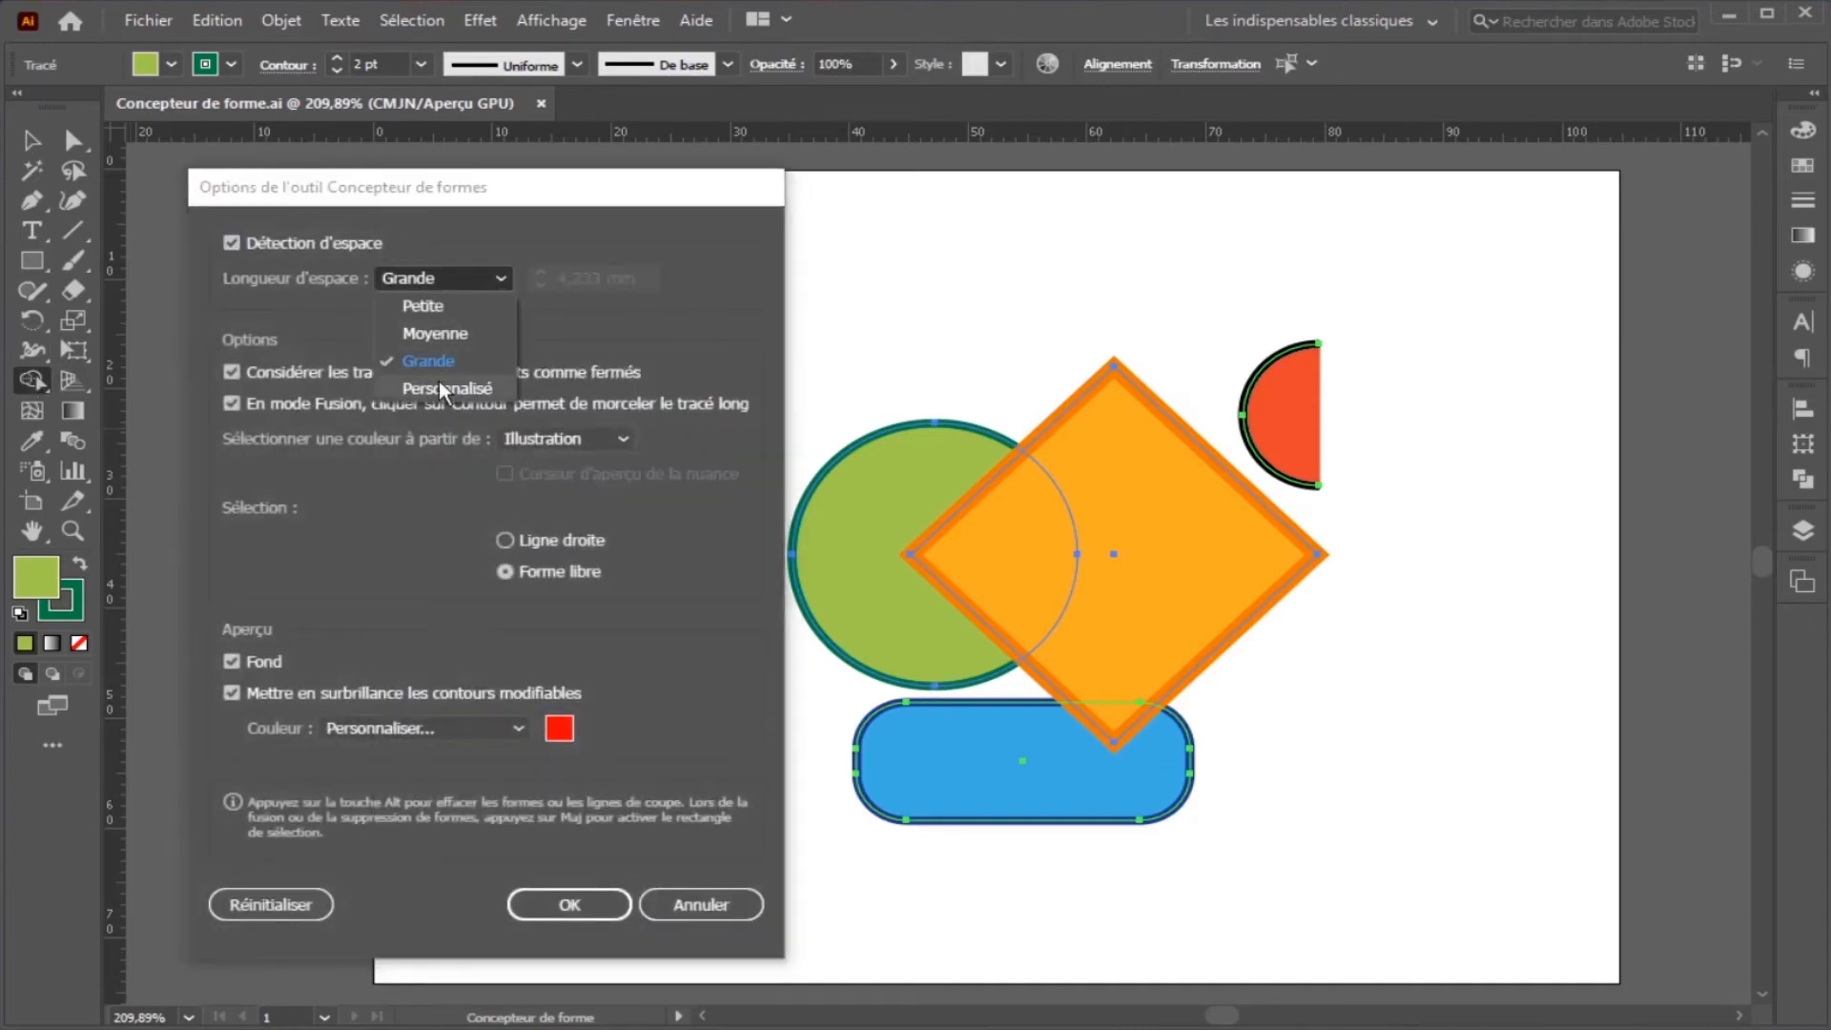
left_click(441, 382)
left_click(541, 282)
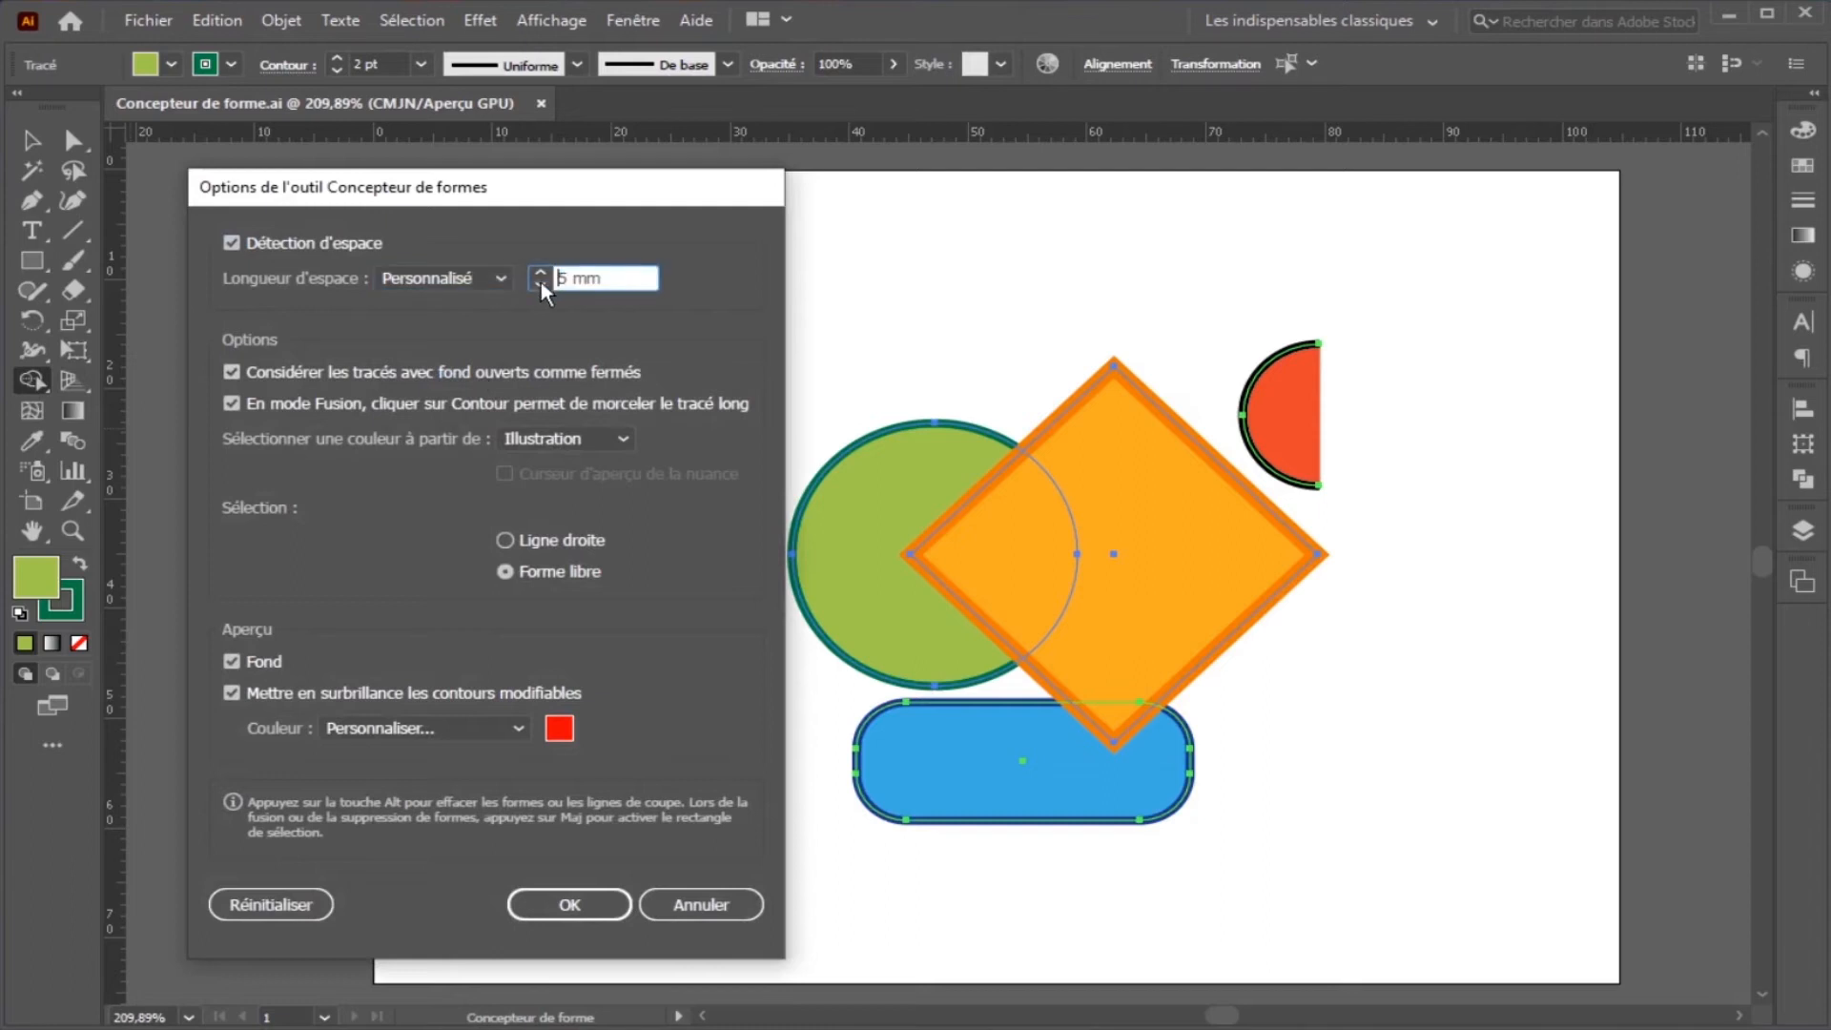
left_click(579, 906)
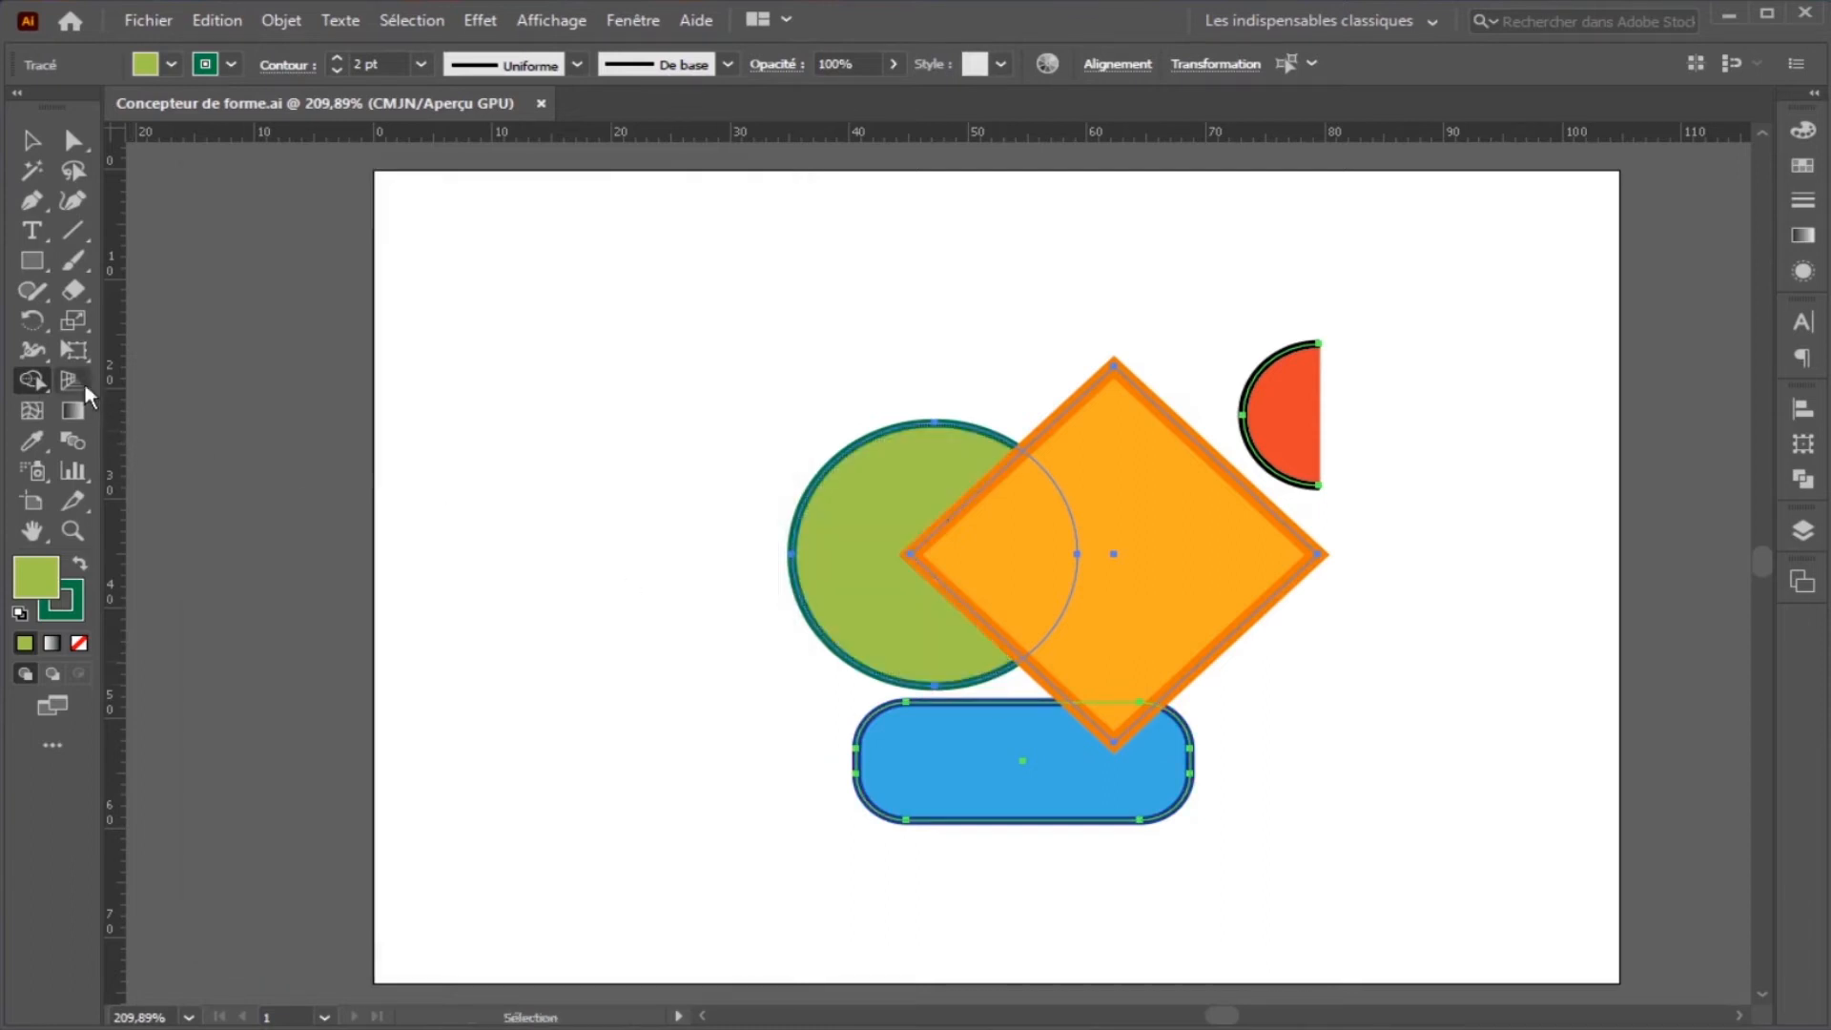
Reduce the custom Shape Builder gap length to 1 mm.
double_click(36, 378)
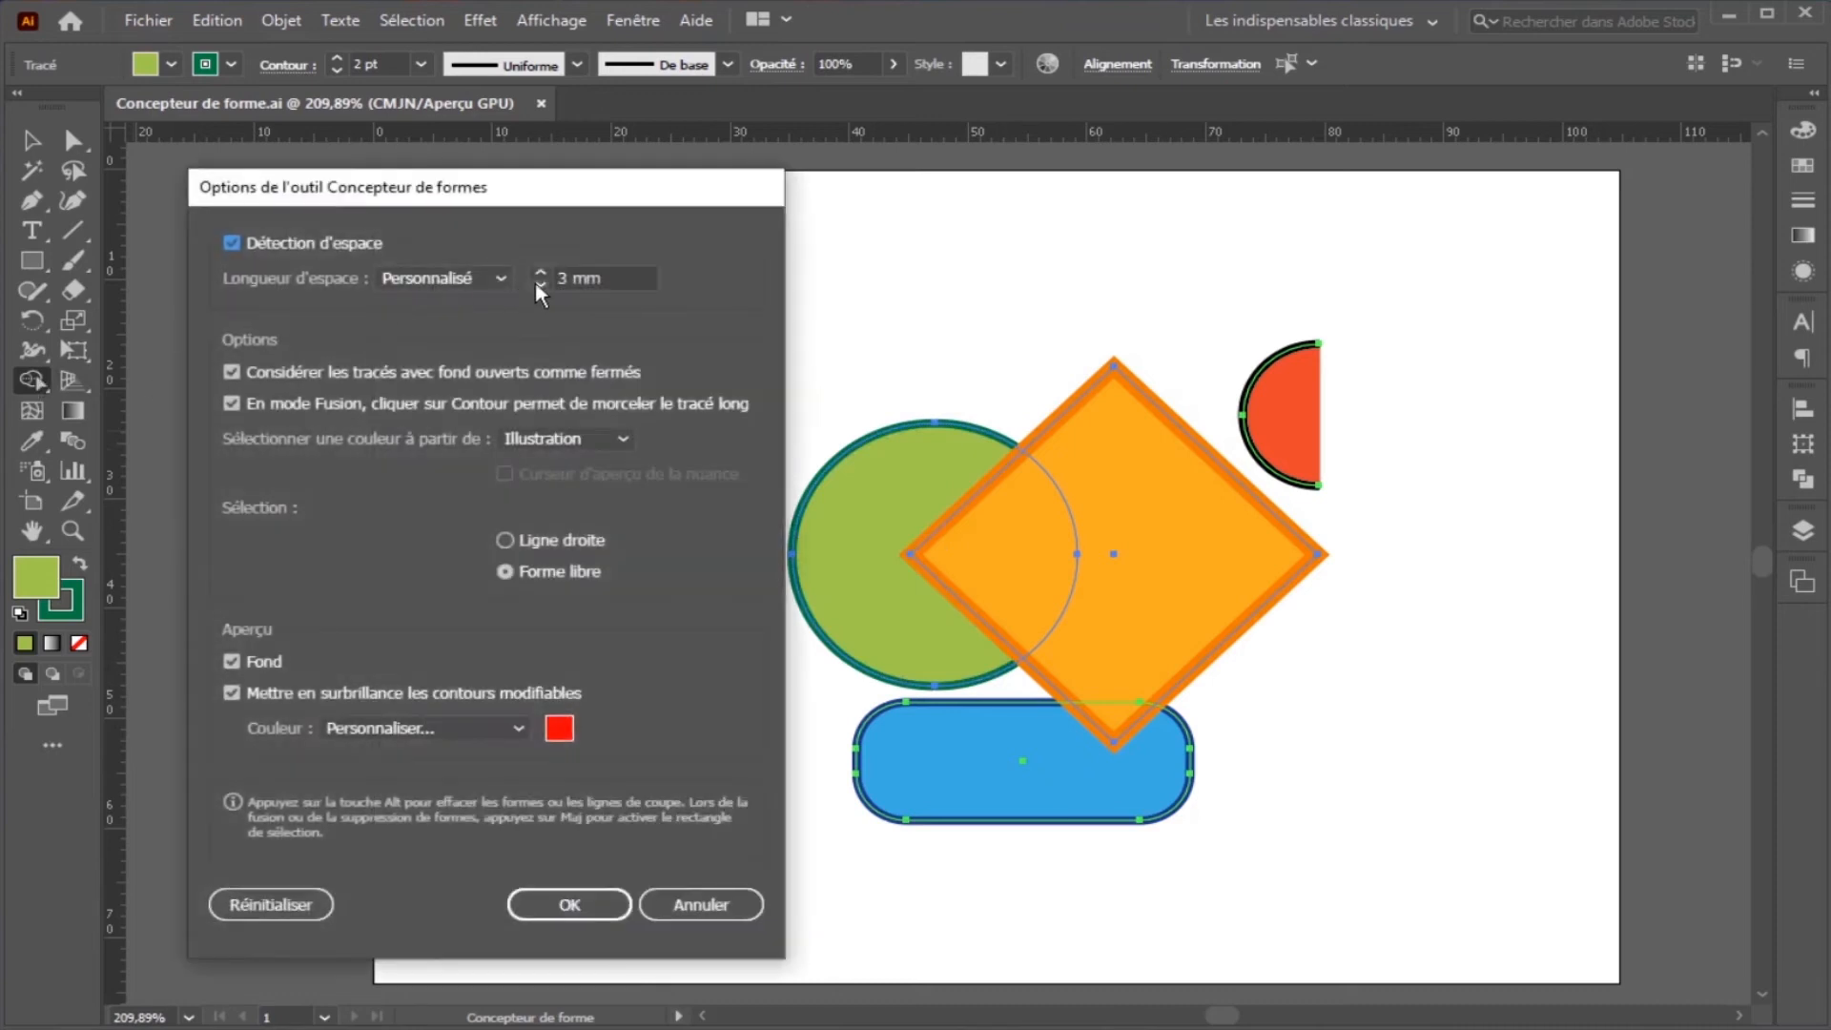
left_click(535, 282)
left_click(535, 282)
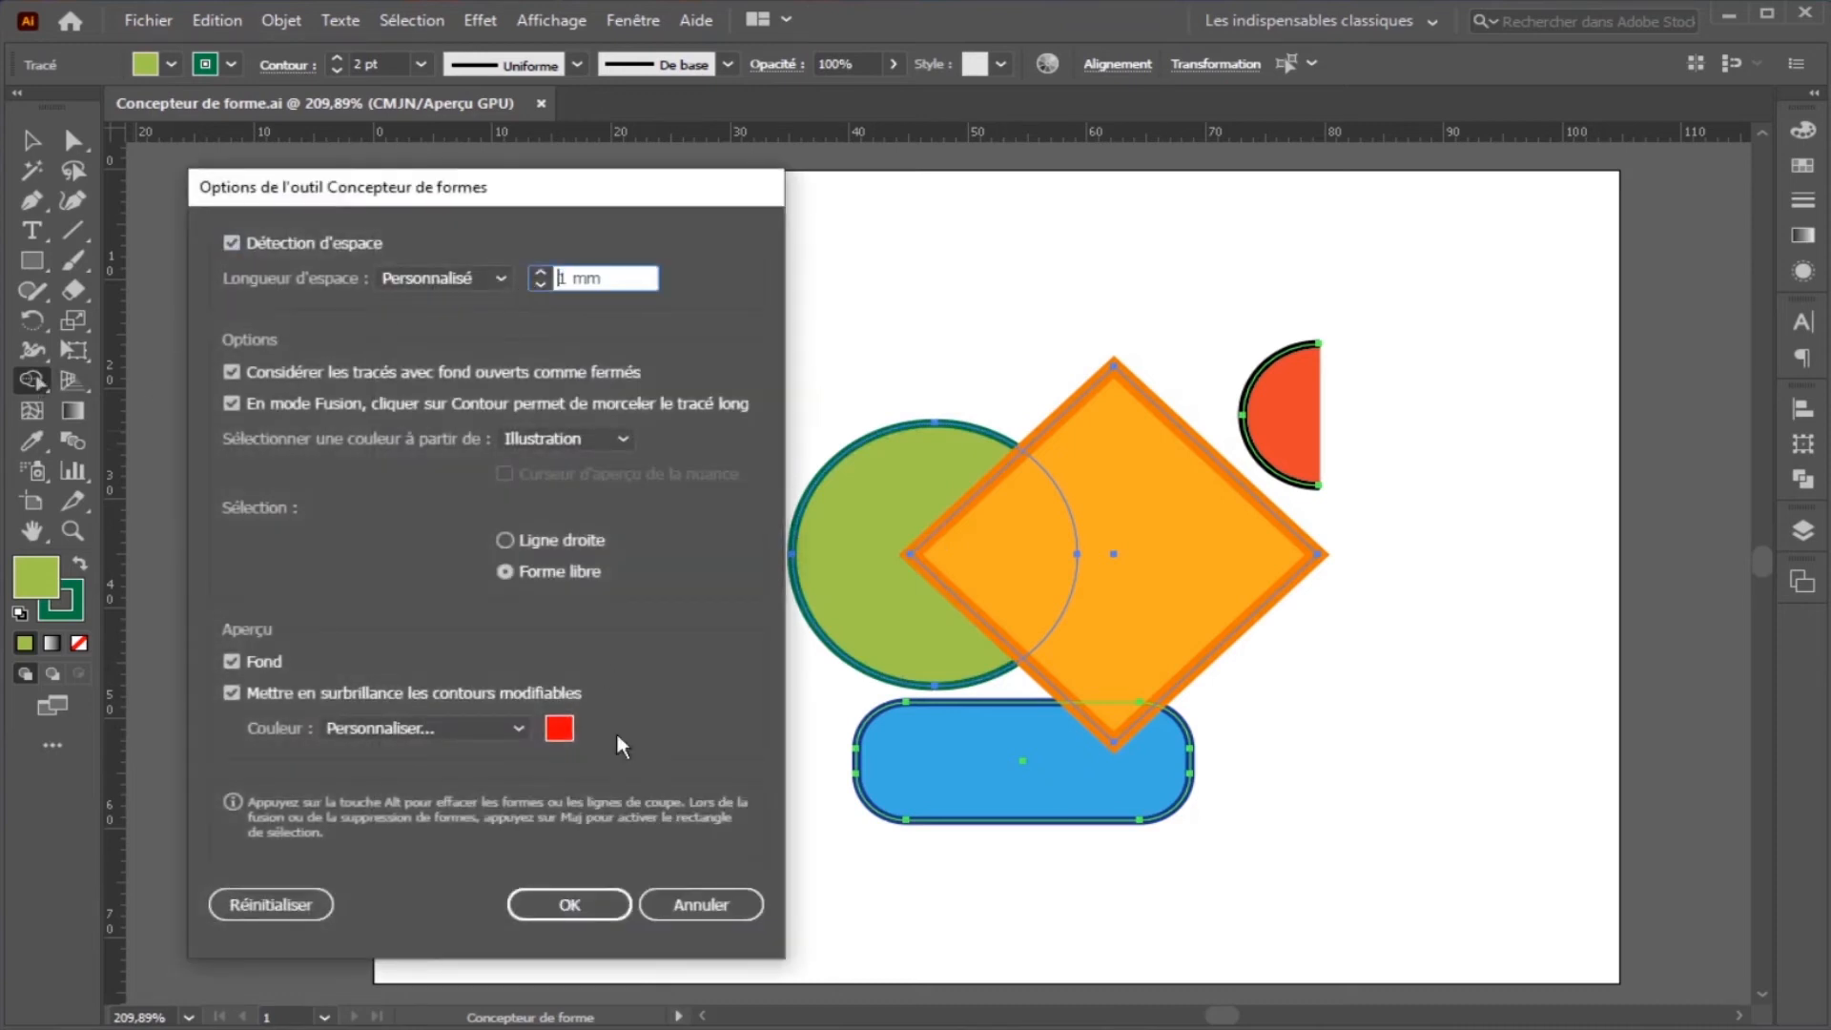
left_click(574, 902)
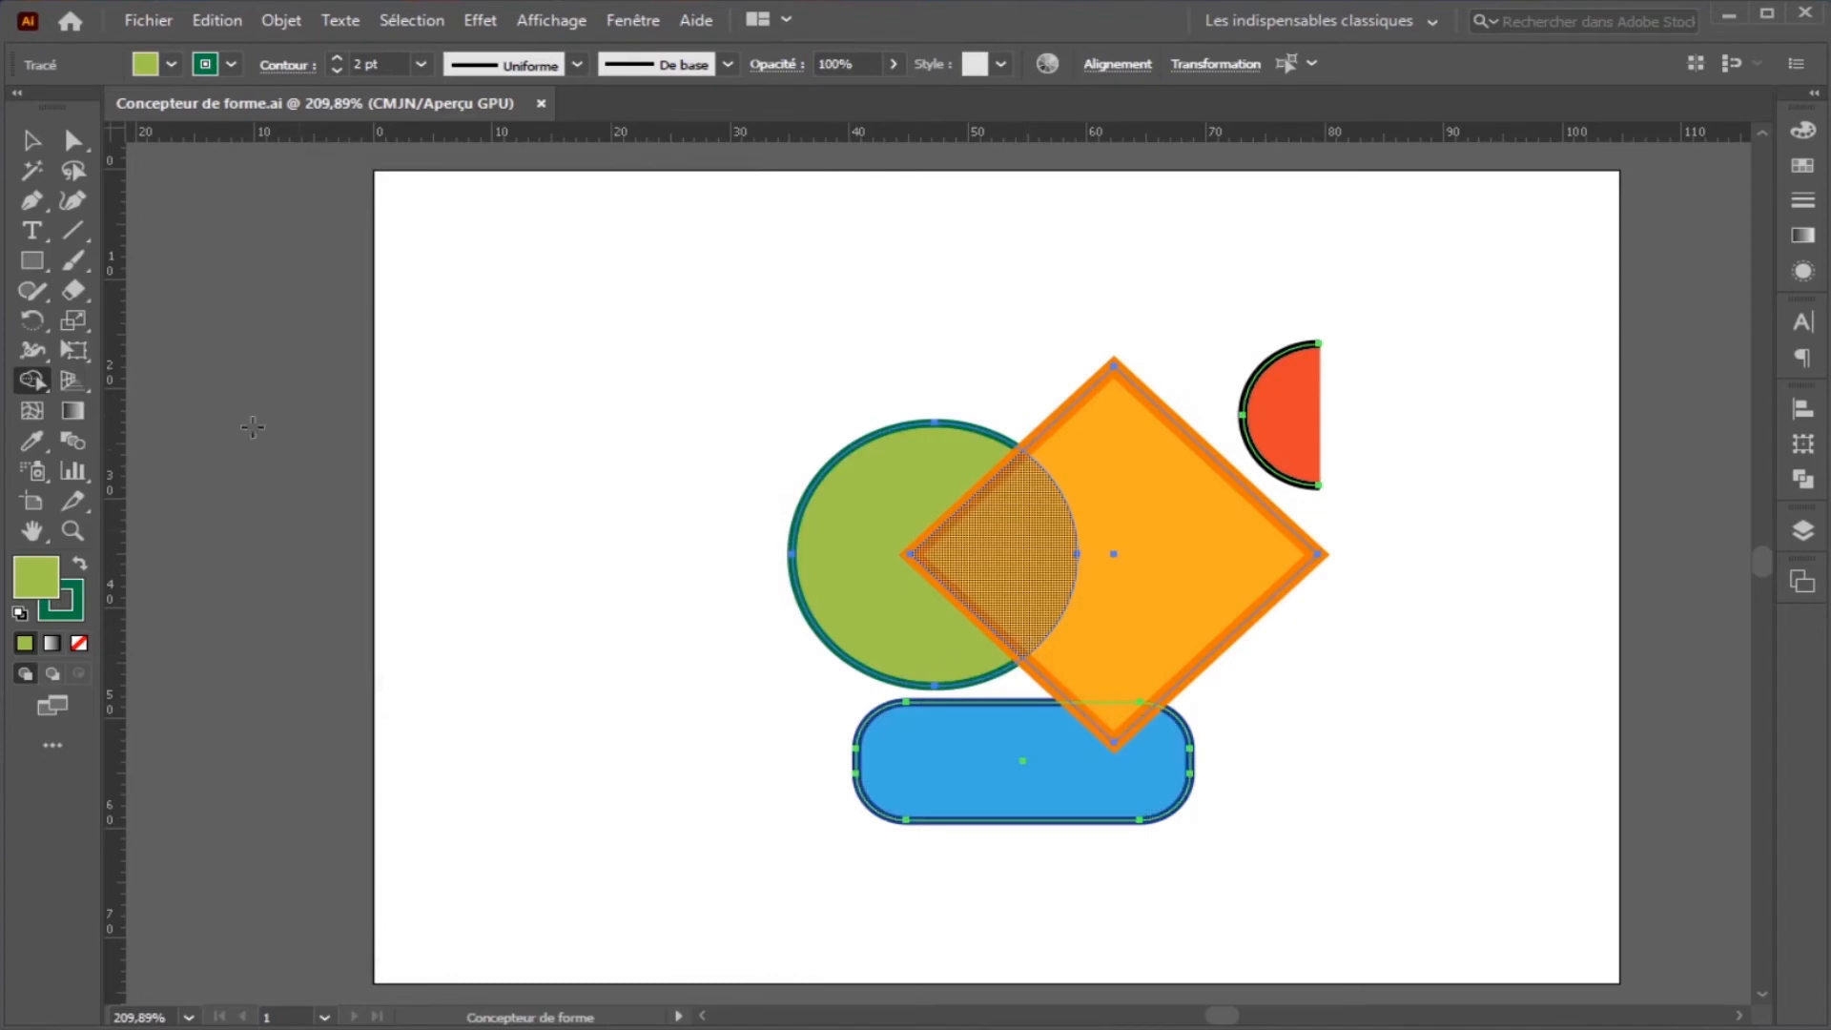
Set the custom Shape Builder gap length to 2 mm.
double_click(32, 379)
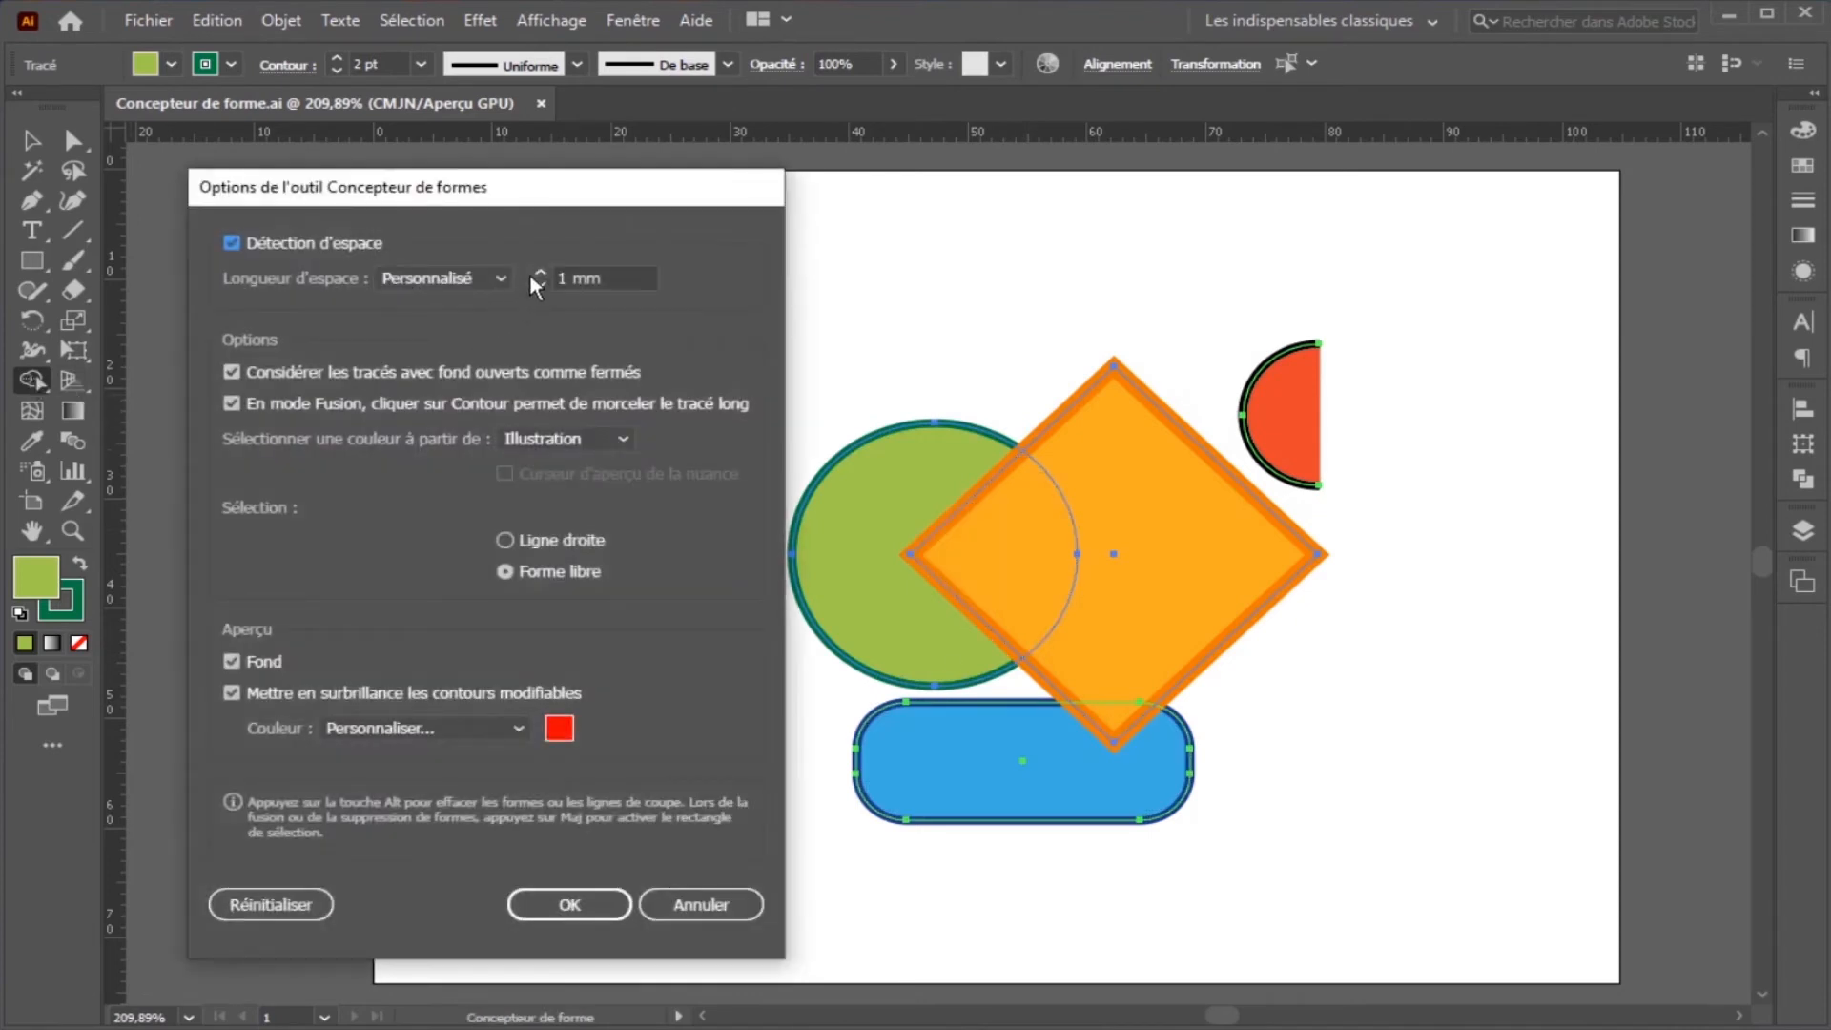
left_click(541, 271)
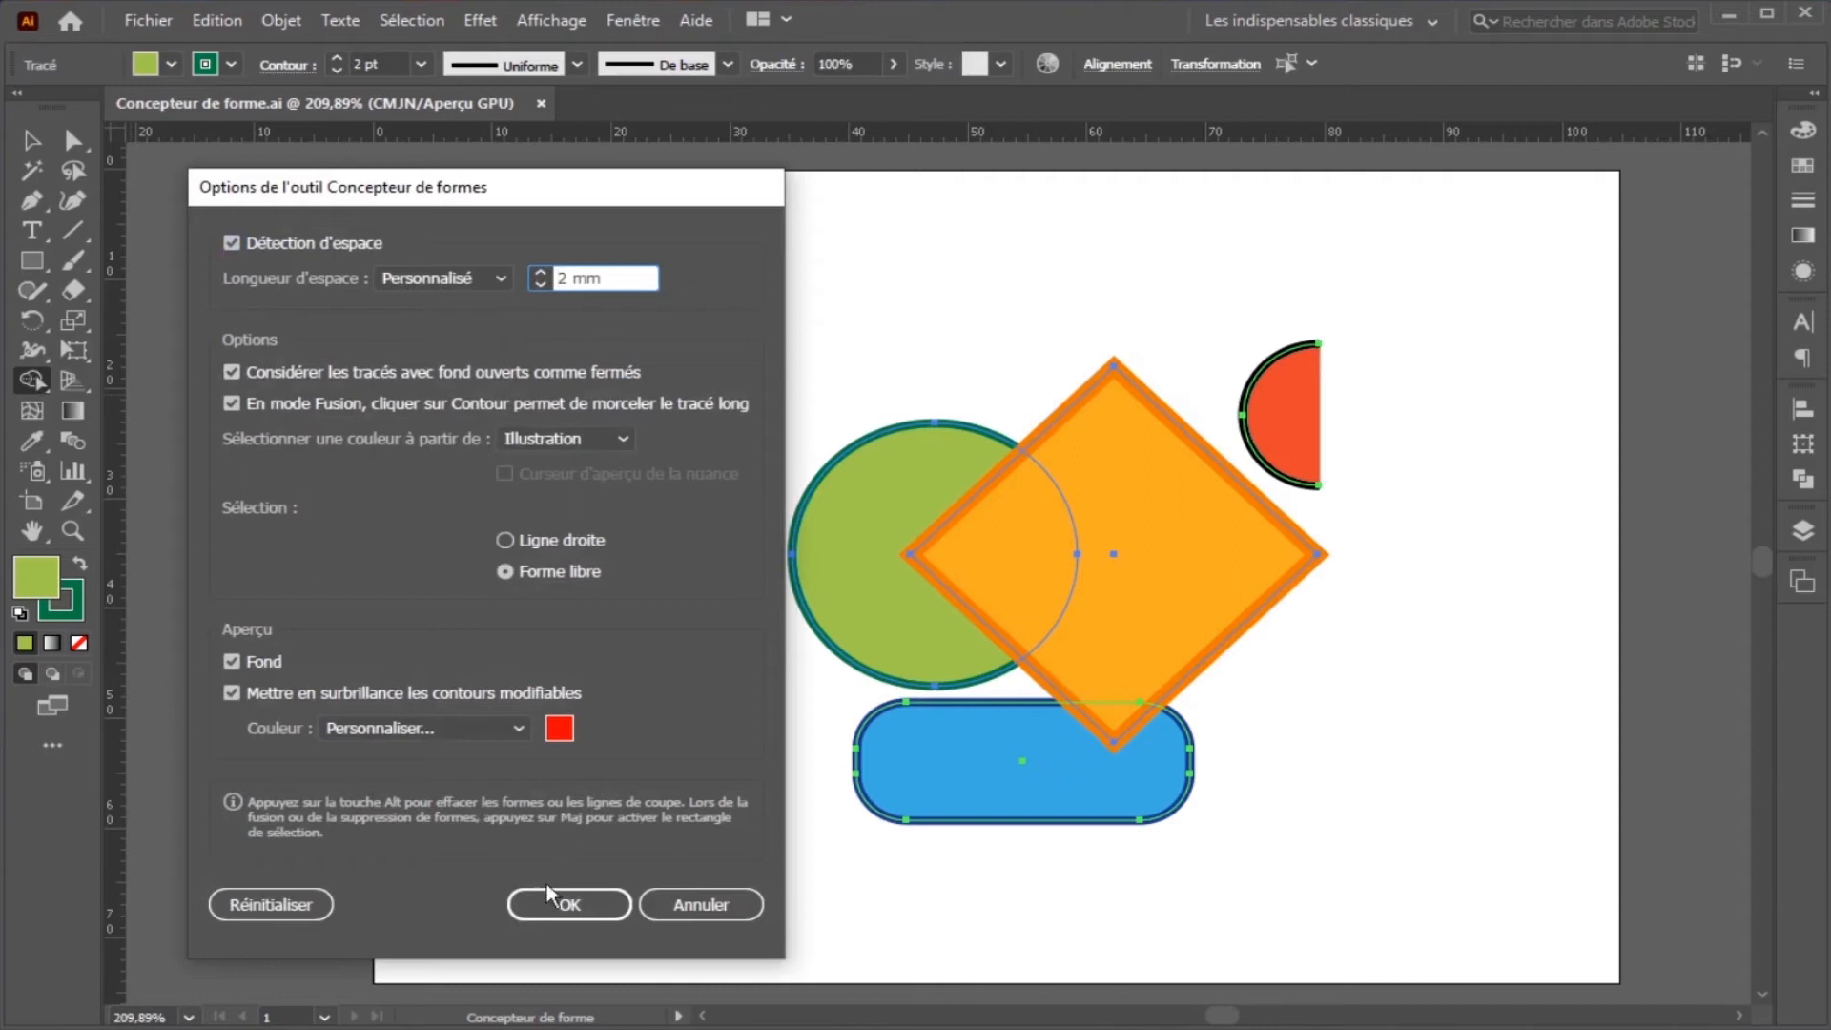
left_click(586, 901)
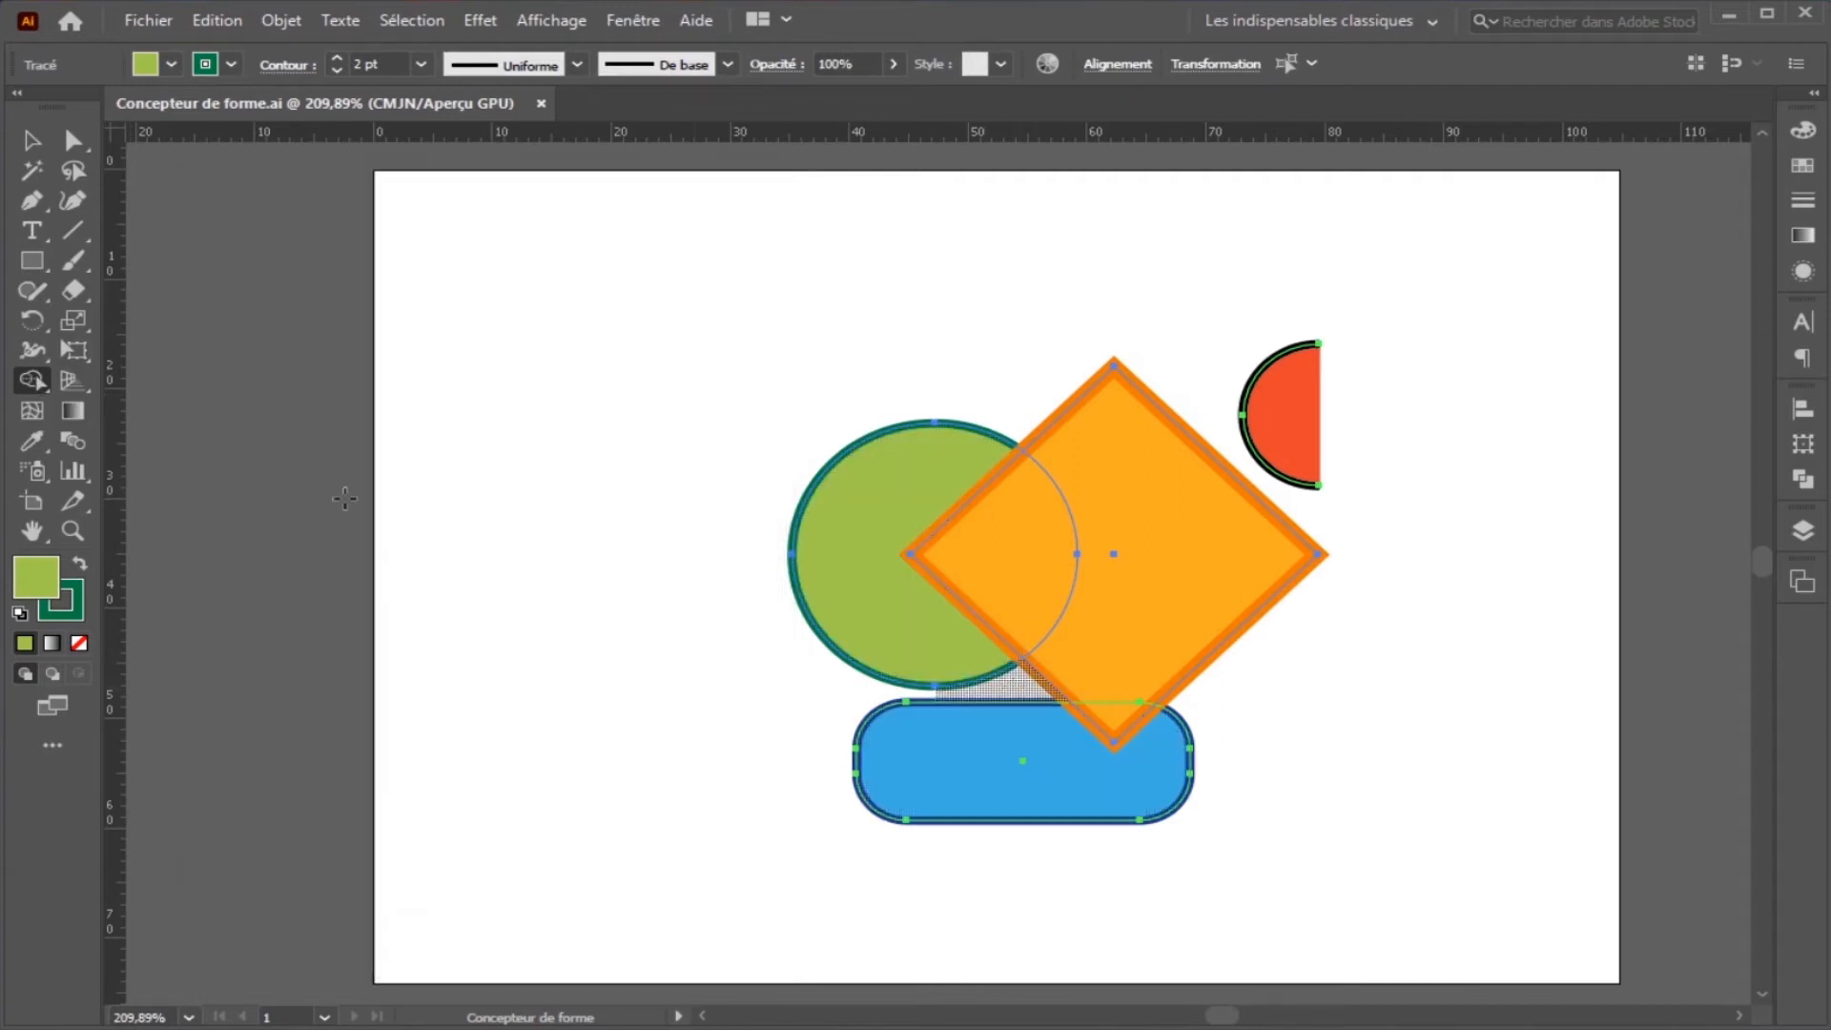
Turn off the Shape Builder option that treats open filled paths as closed (Considérer les tracés avec fond ouverts comme fermés).
double_click(31, 379)
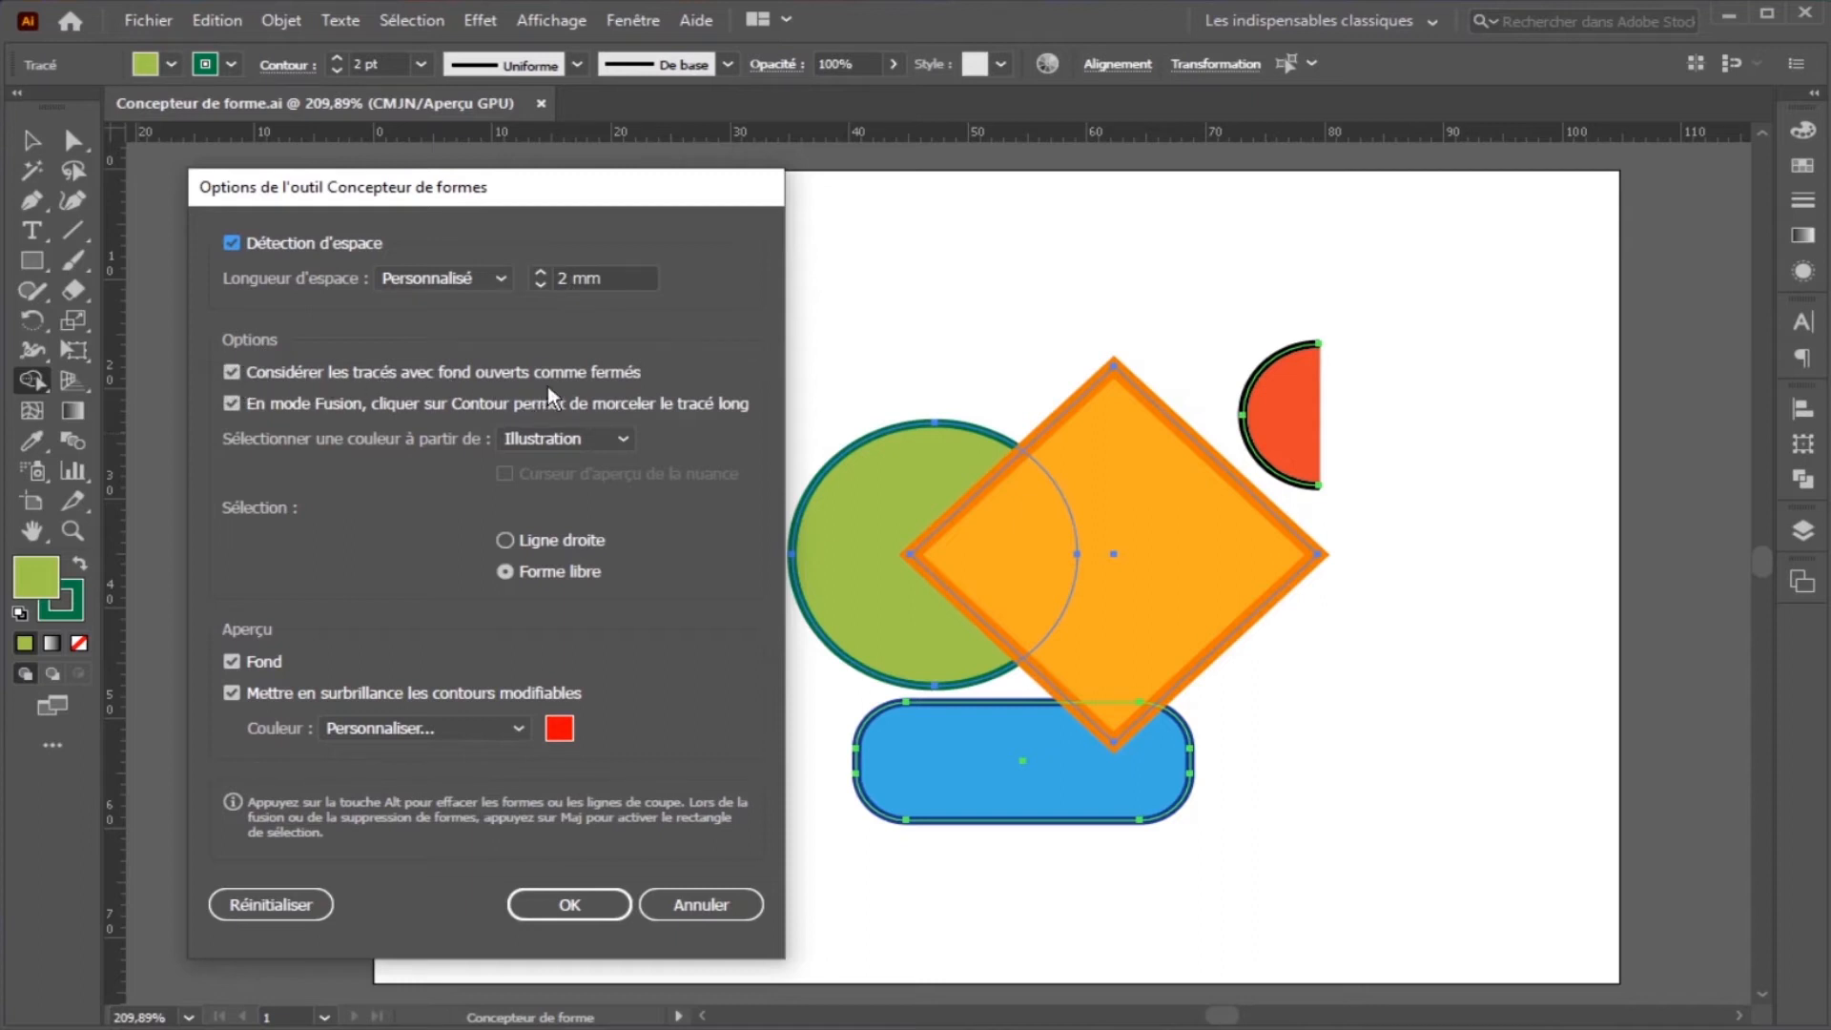
left_click(570, 906)
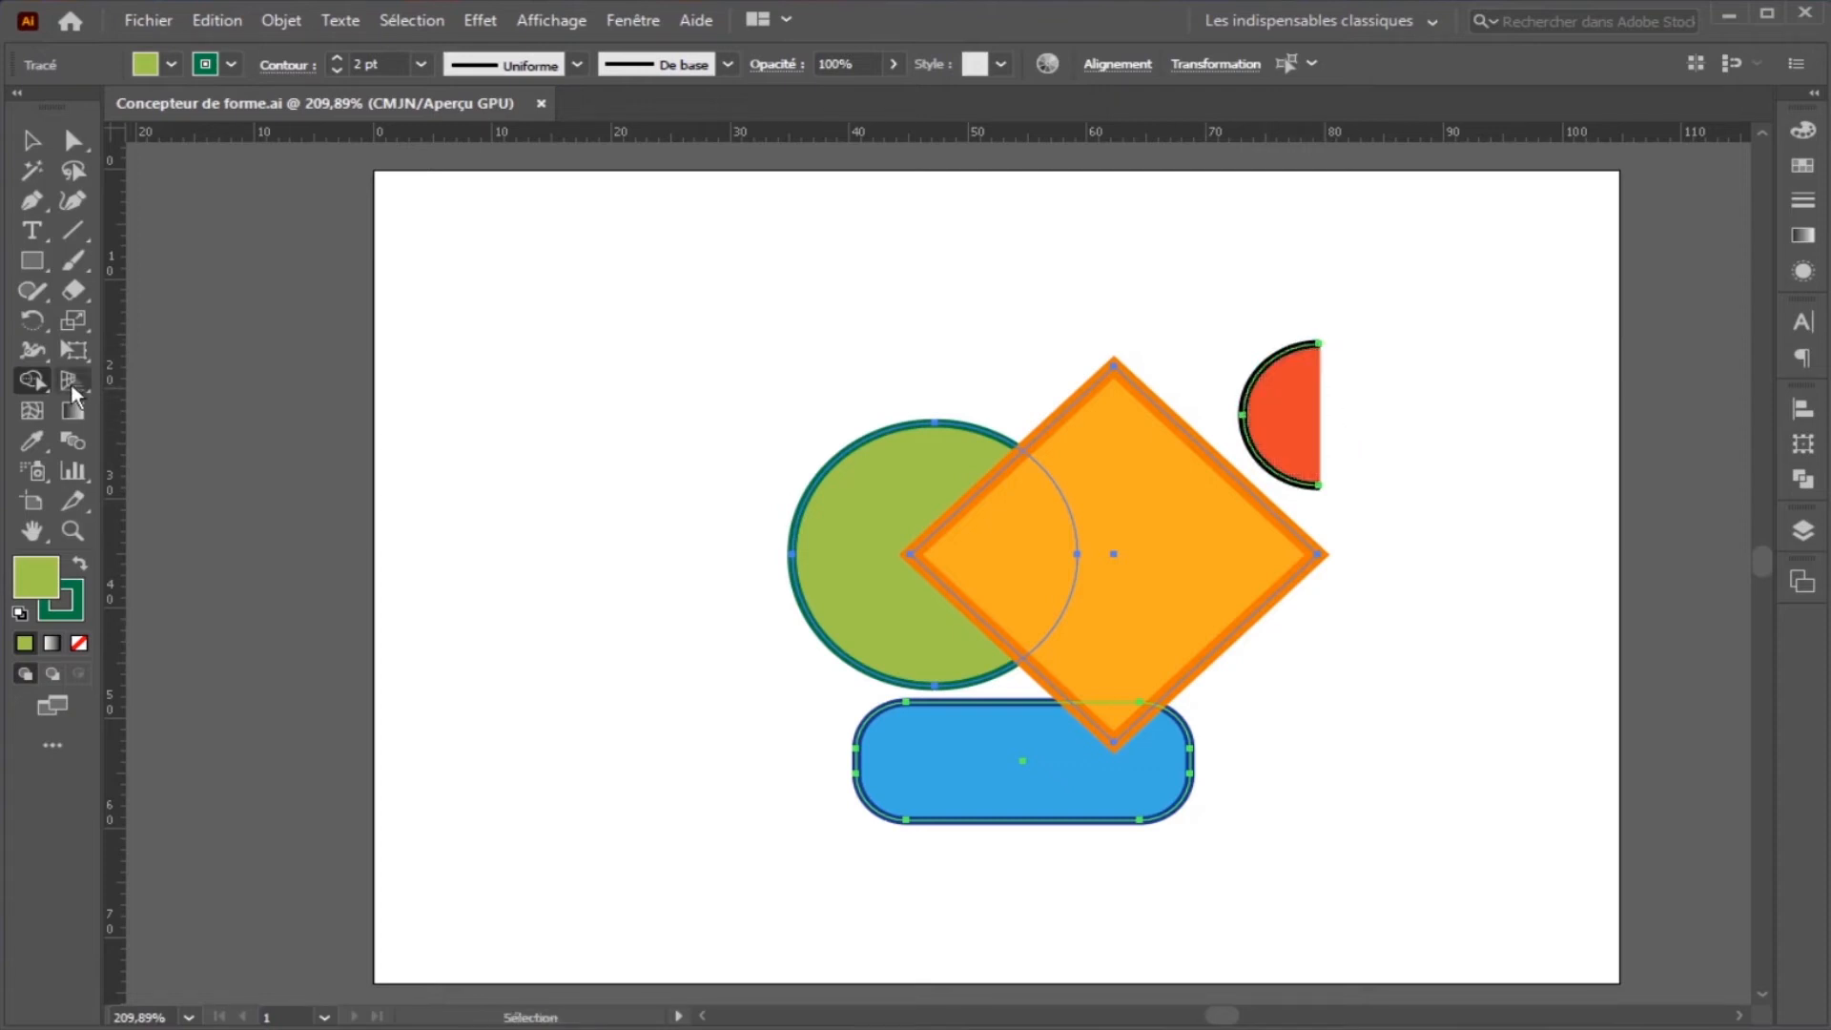
double_click(31, 379)
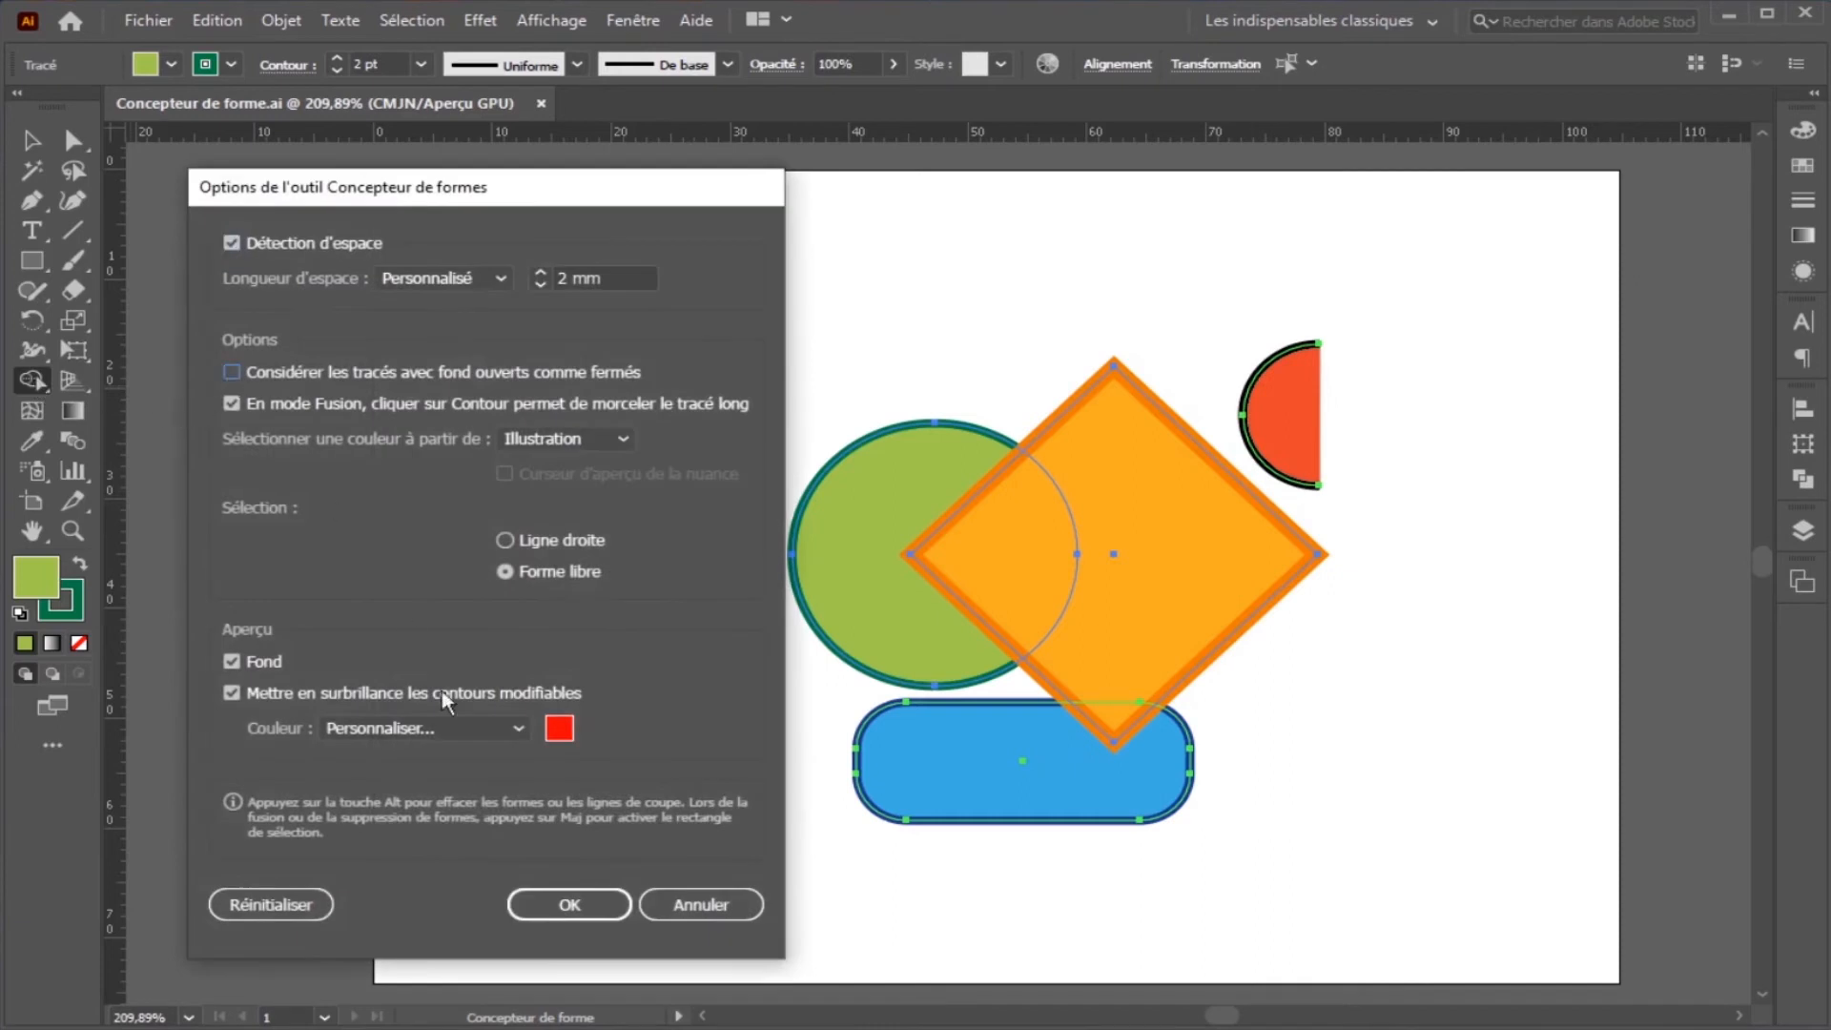
left_click(572, 906)
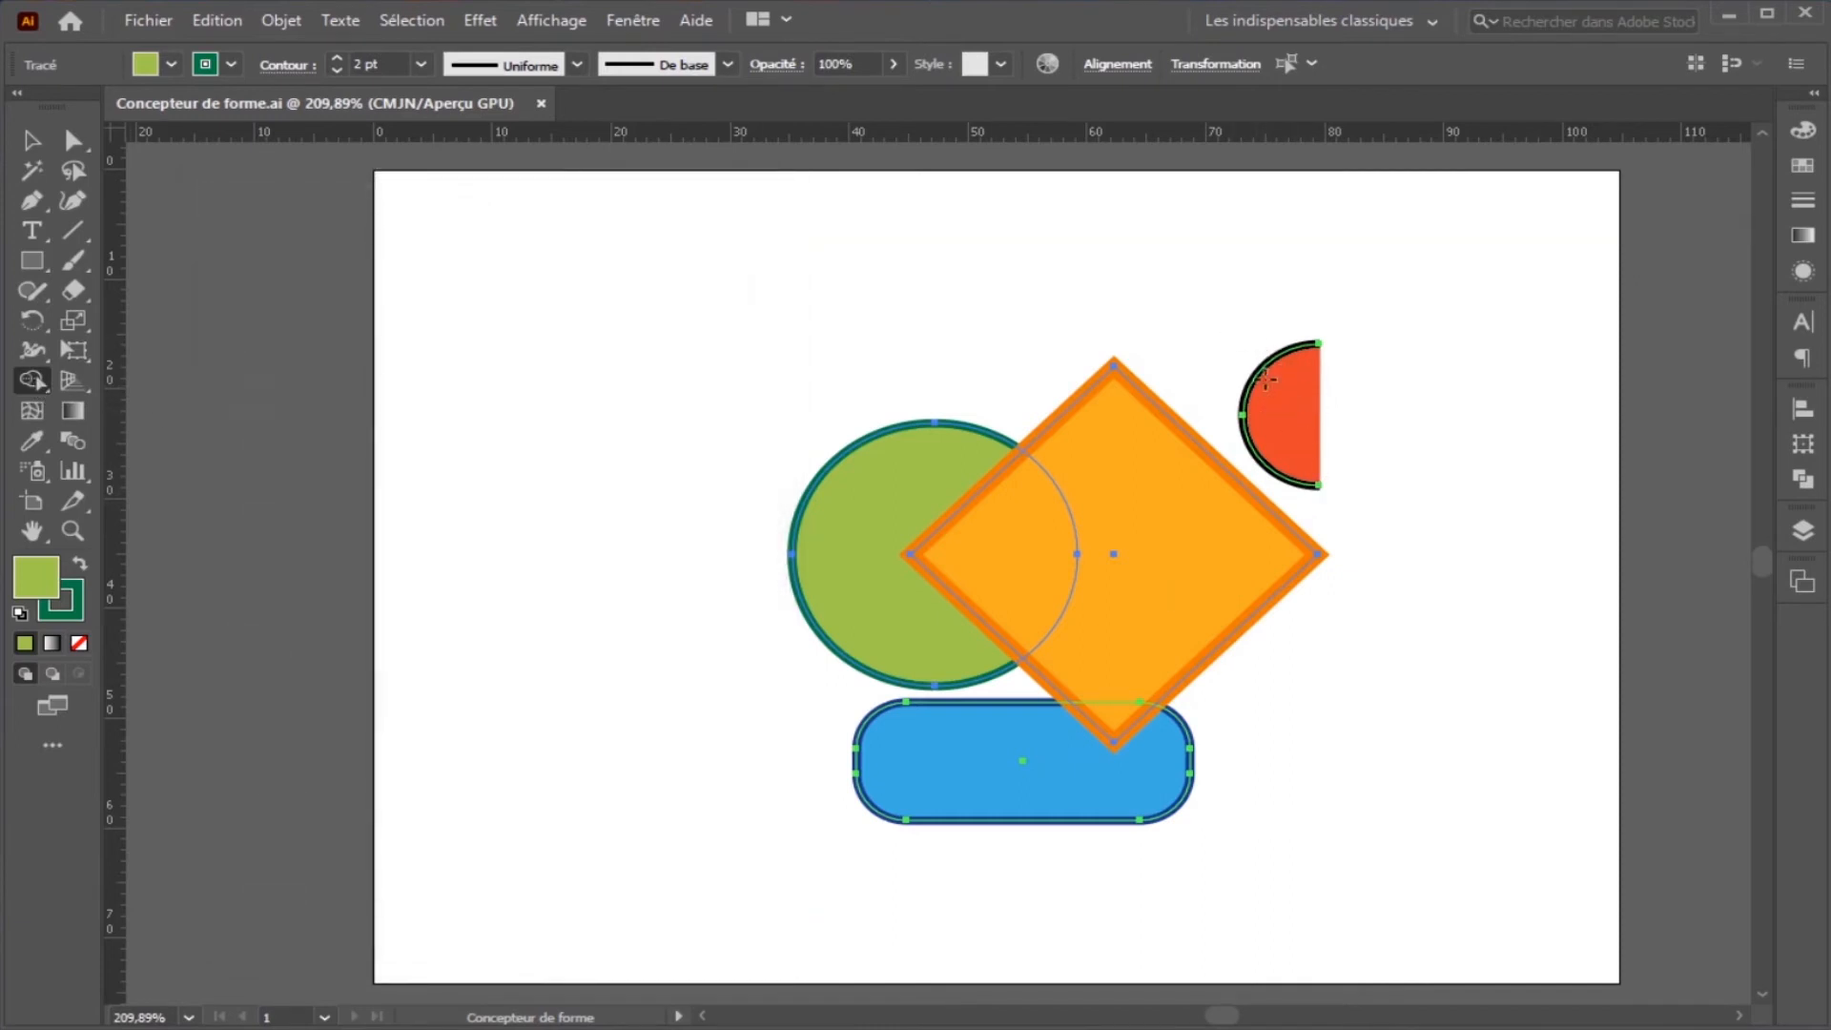
Turn the Considérer les tracés avec fond ouverts comme fermés option back on for the Shape Builder.
double_click(32, 377)
left_click(232, 373)
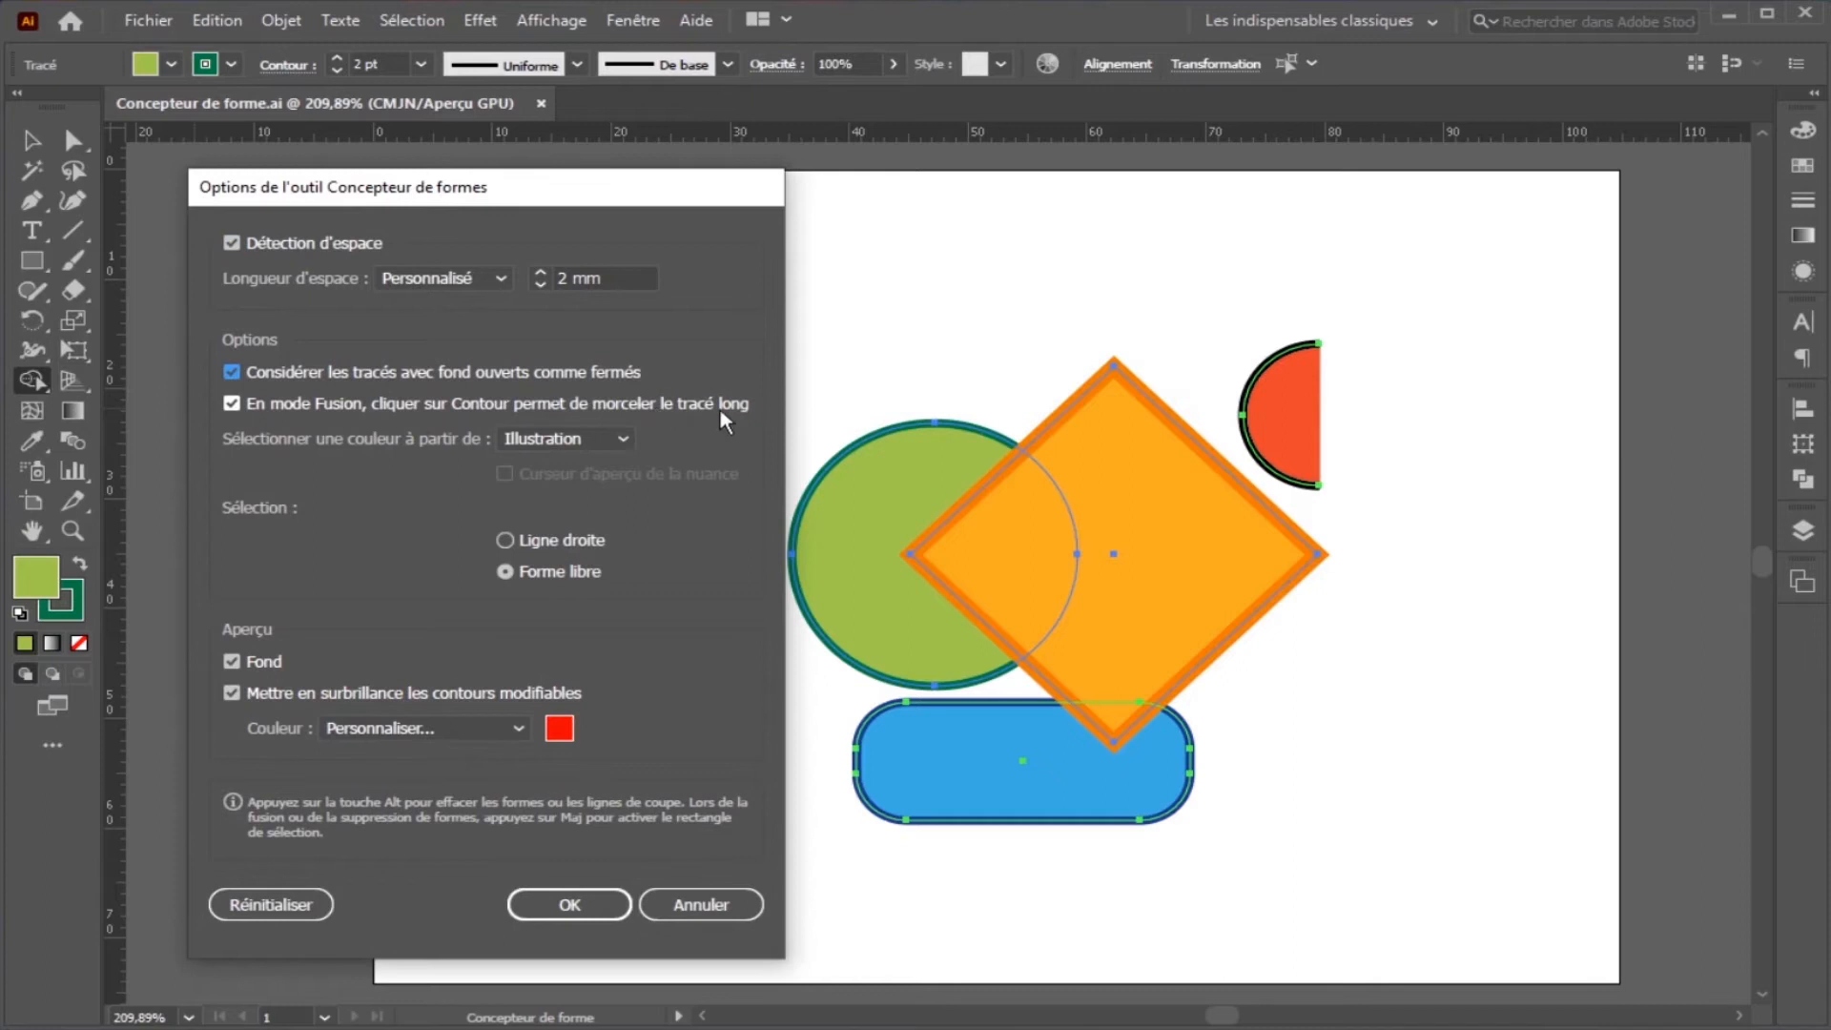
left_click(566, 905)
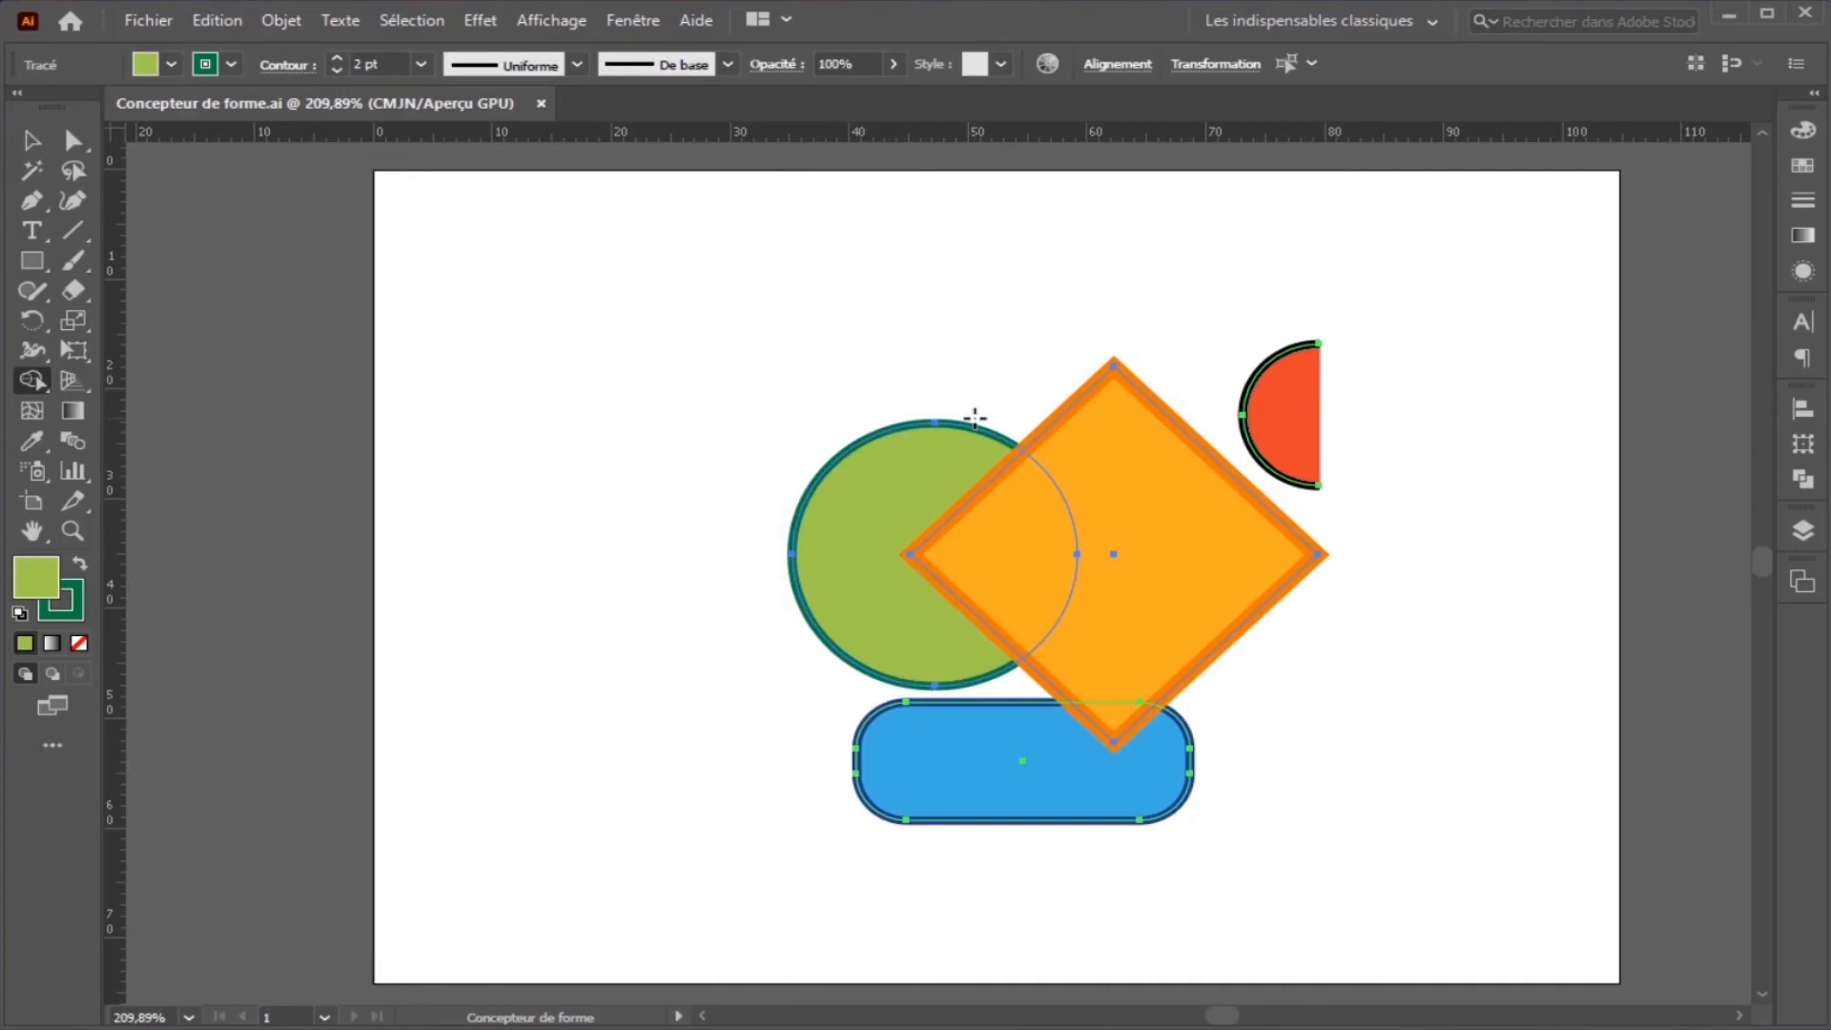
Split the green circle's outline where it crosses the orange diamond, and move the two circle pieces and the diamond apart.
left_click(1050, 484)
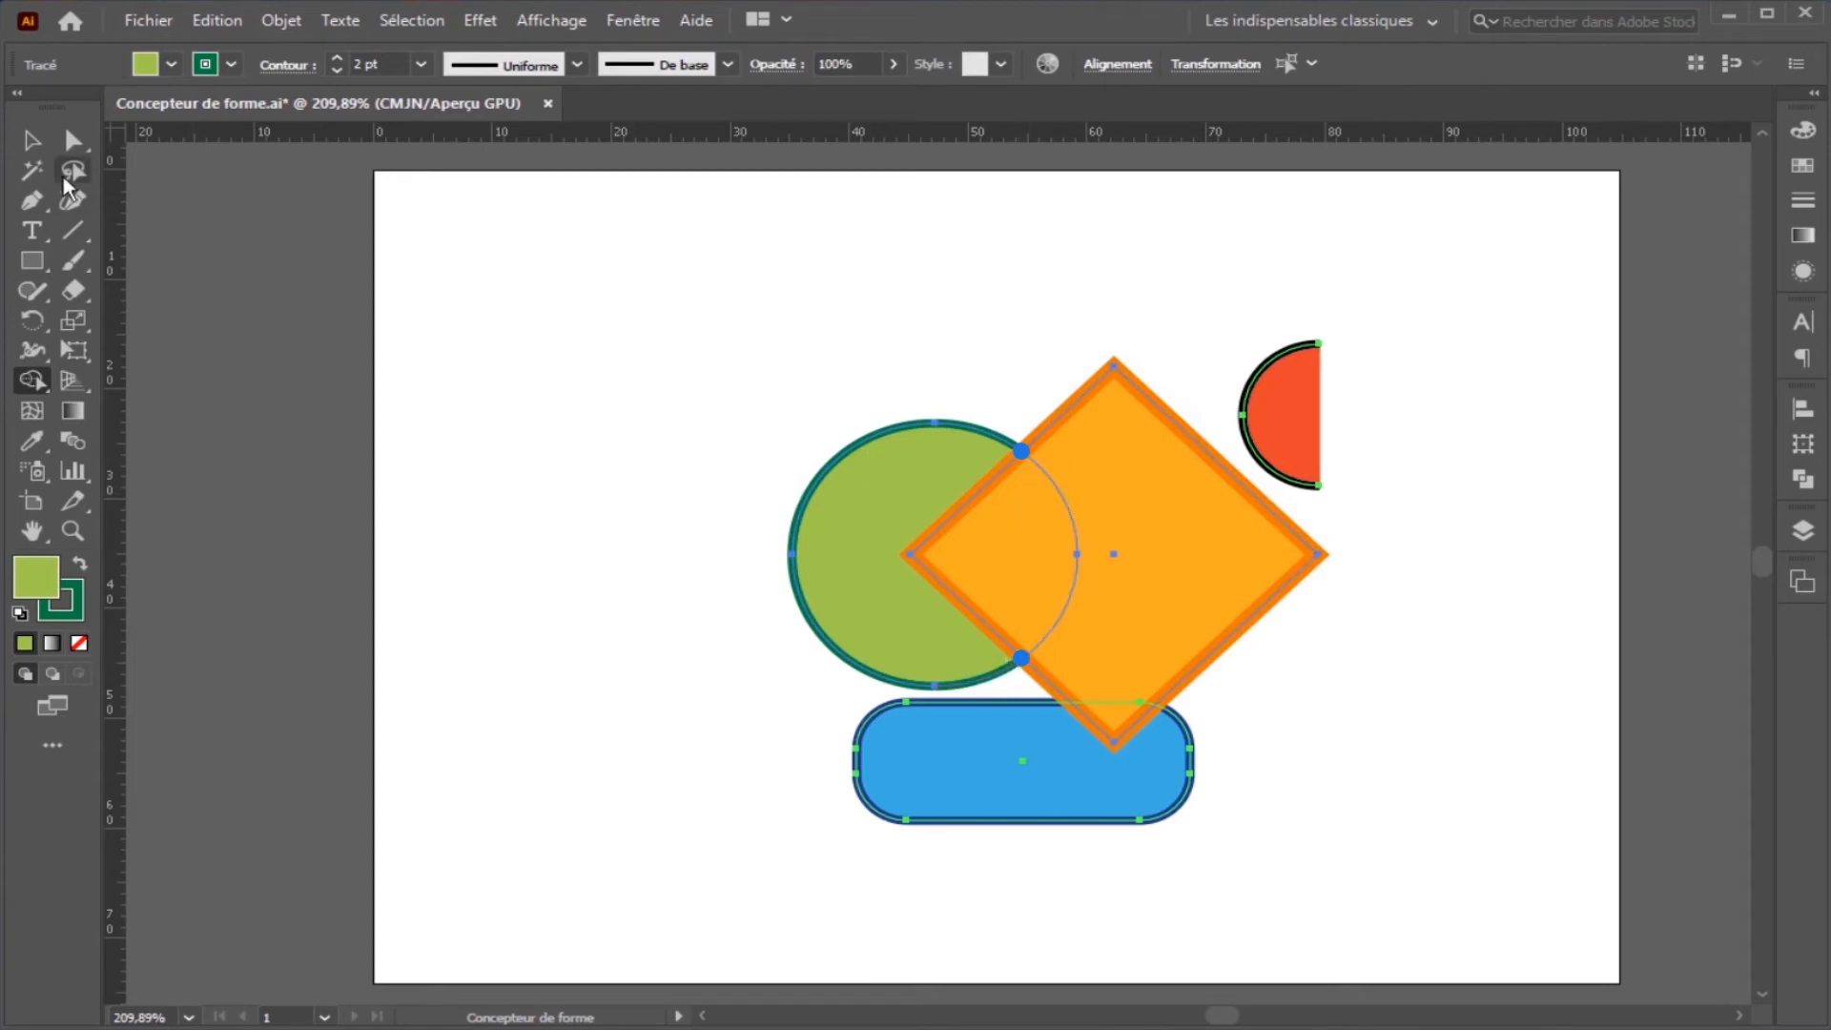
left_click(31, 140)
left_click(791, 467)
left_click_drag(867, 511, 734, 462)
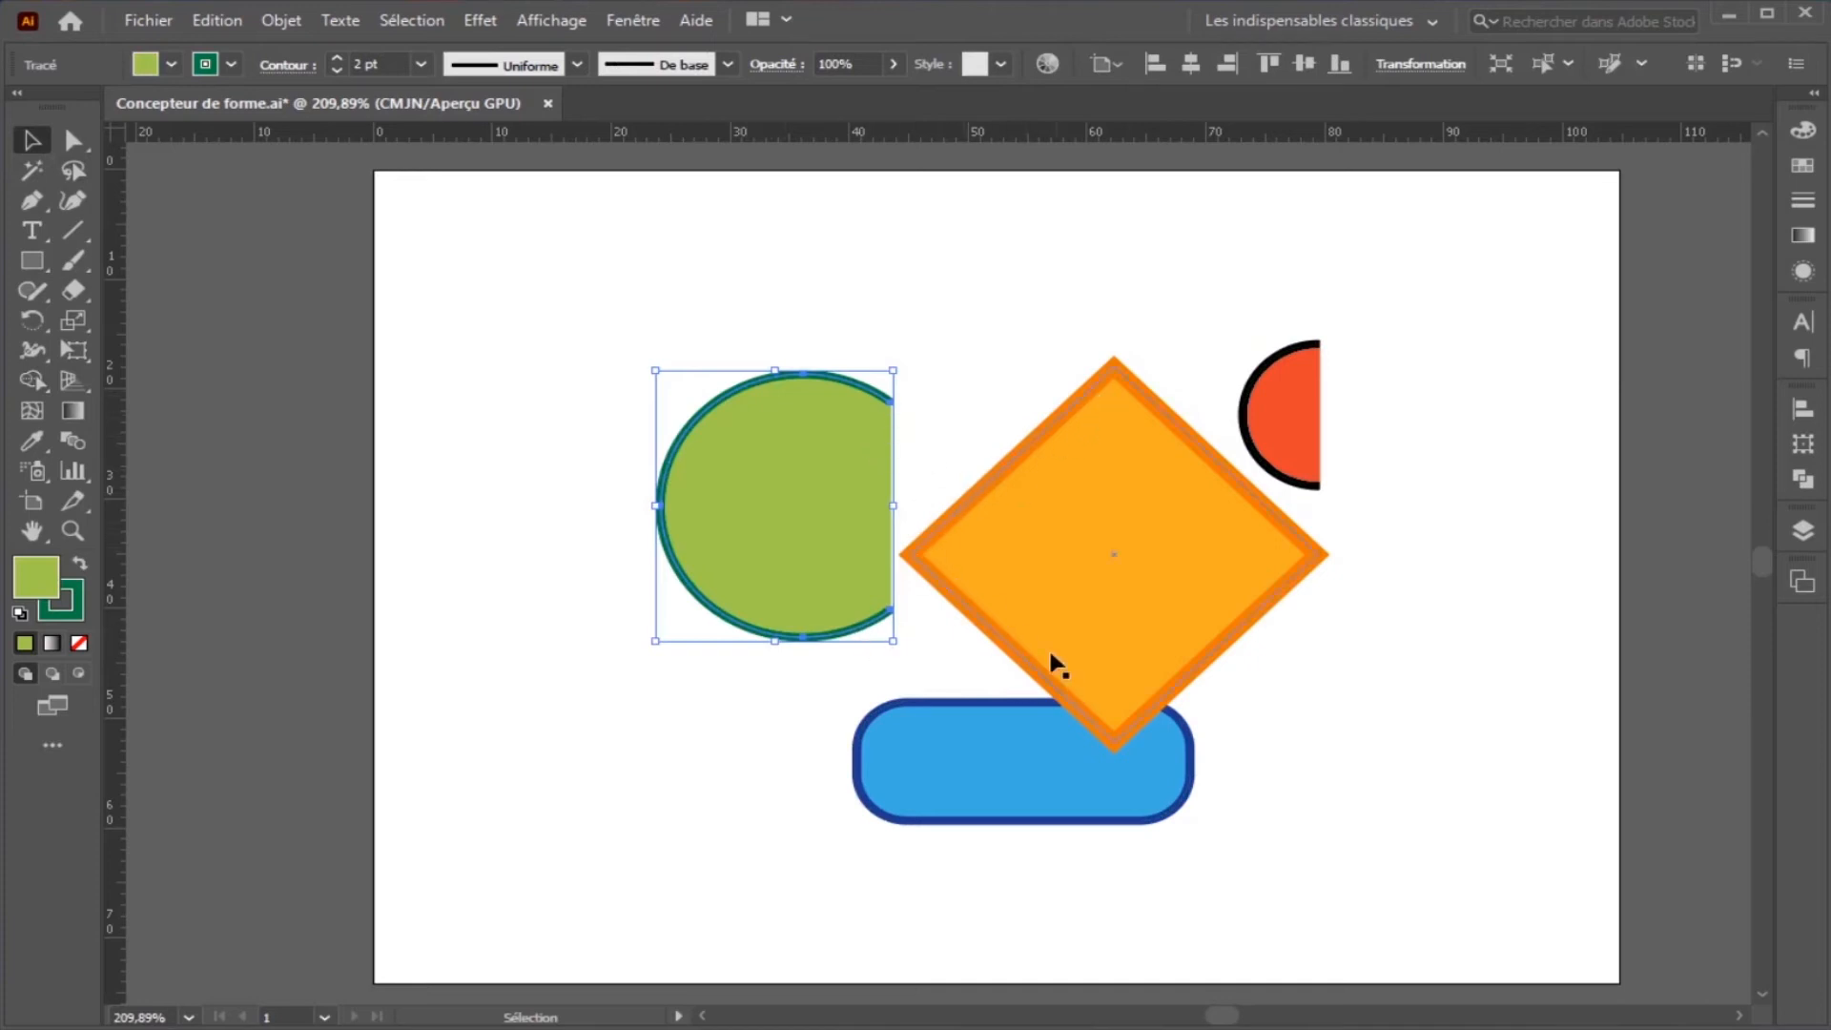
left_click_drag(1002, 538, 1158, 534)
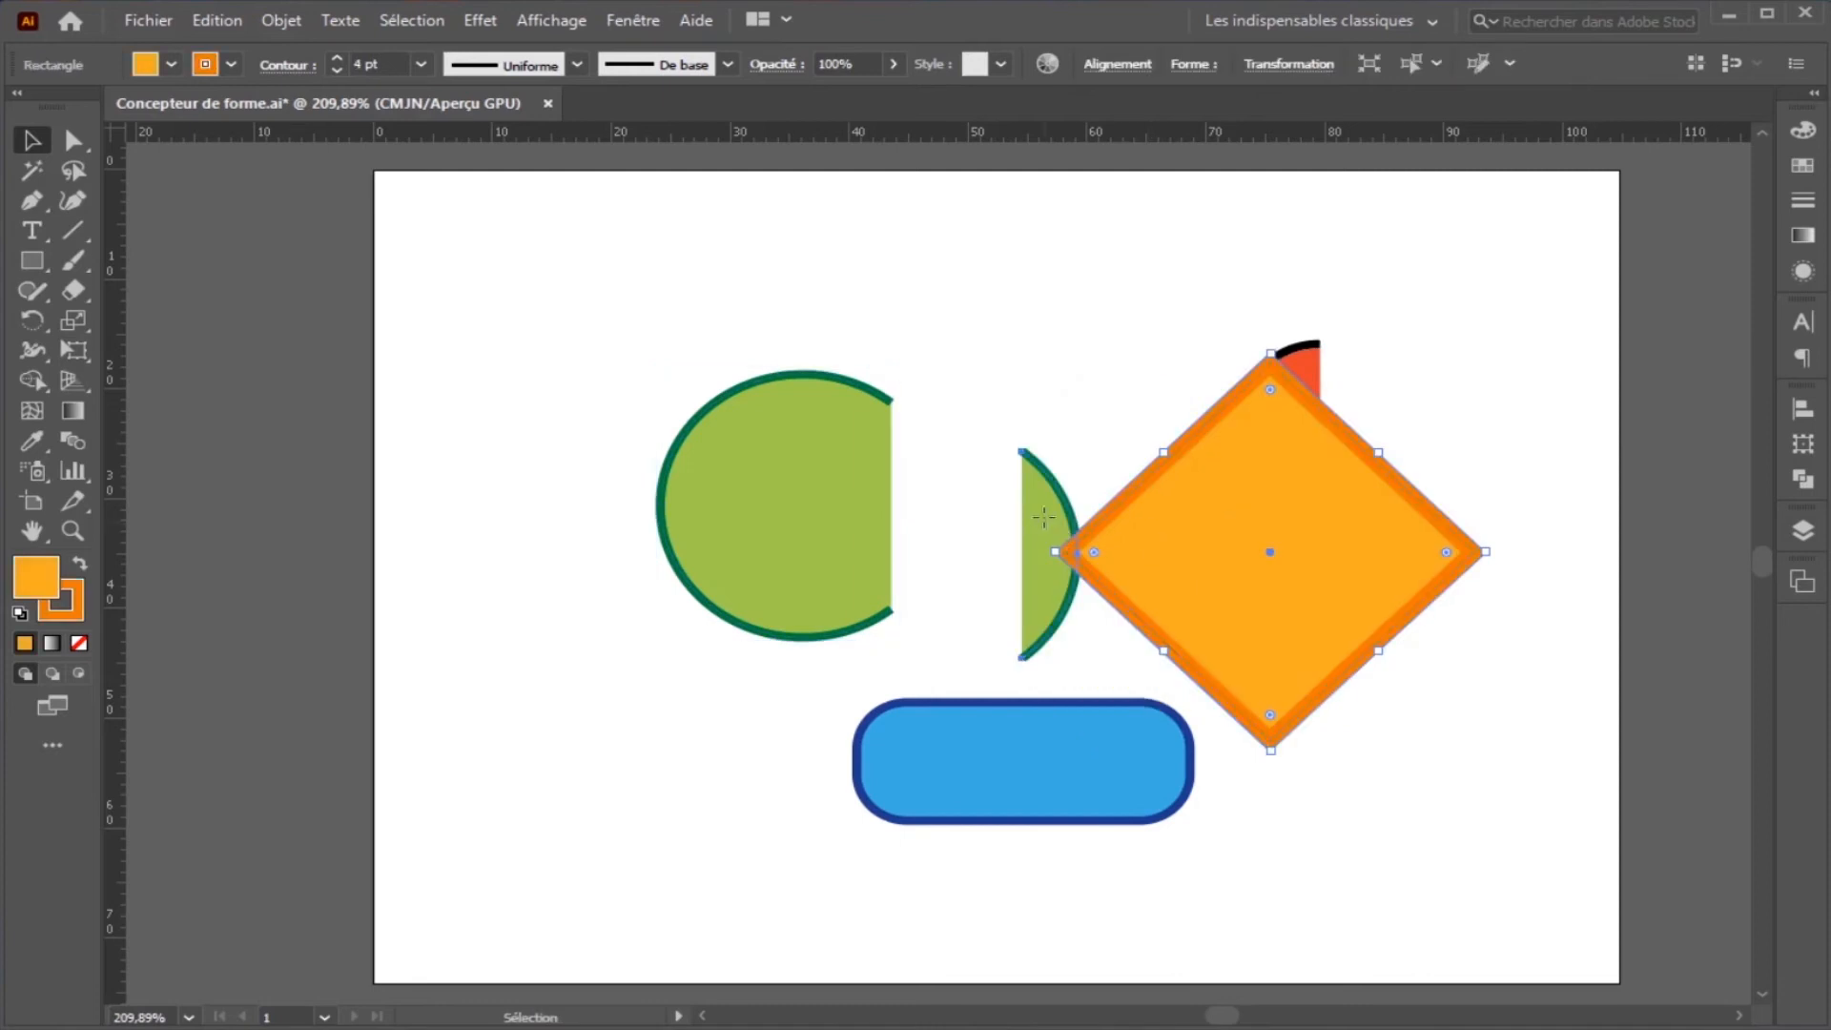
left_click_drag(1045, 517, 967, 469)
left_click(915, 372)
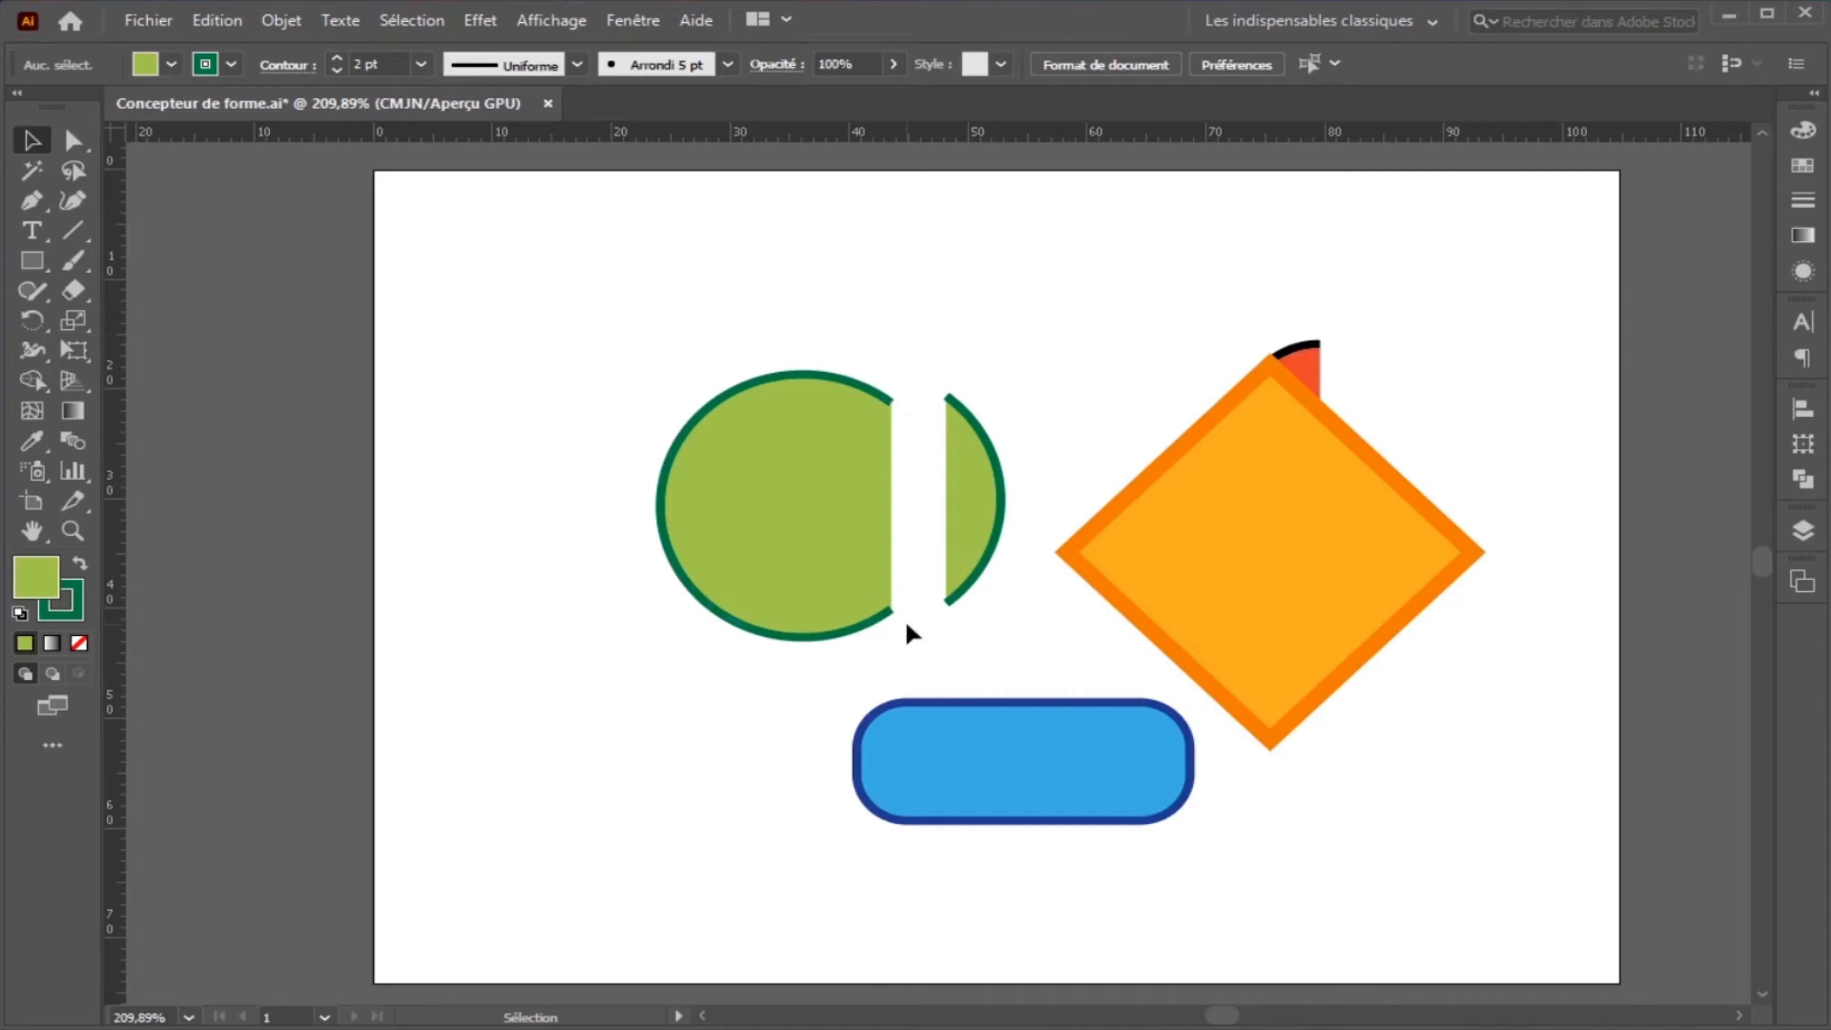
Undo the moves and the split of the green circle, and deselect the artwork.
key("ctrl+z")
key("ctrl+z")
key("ctrl+z")
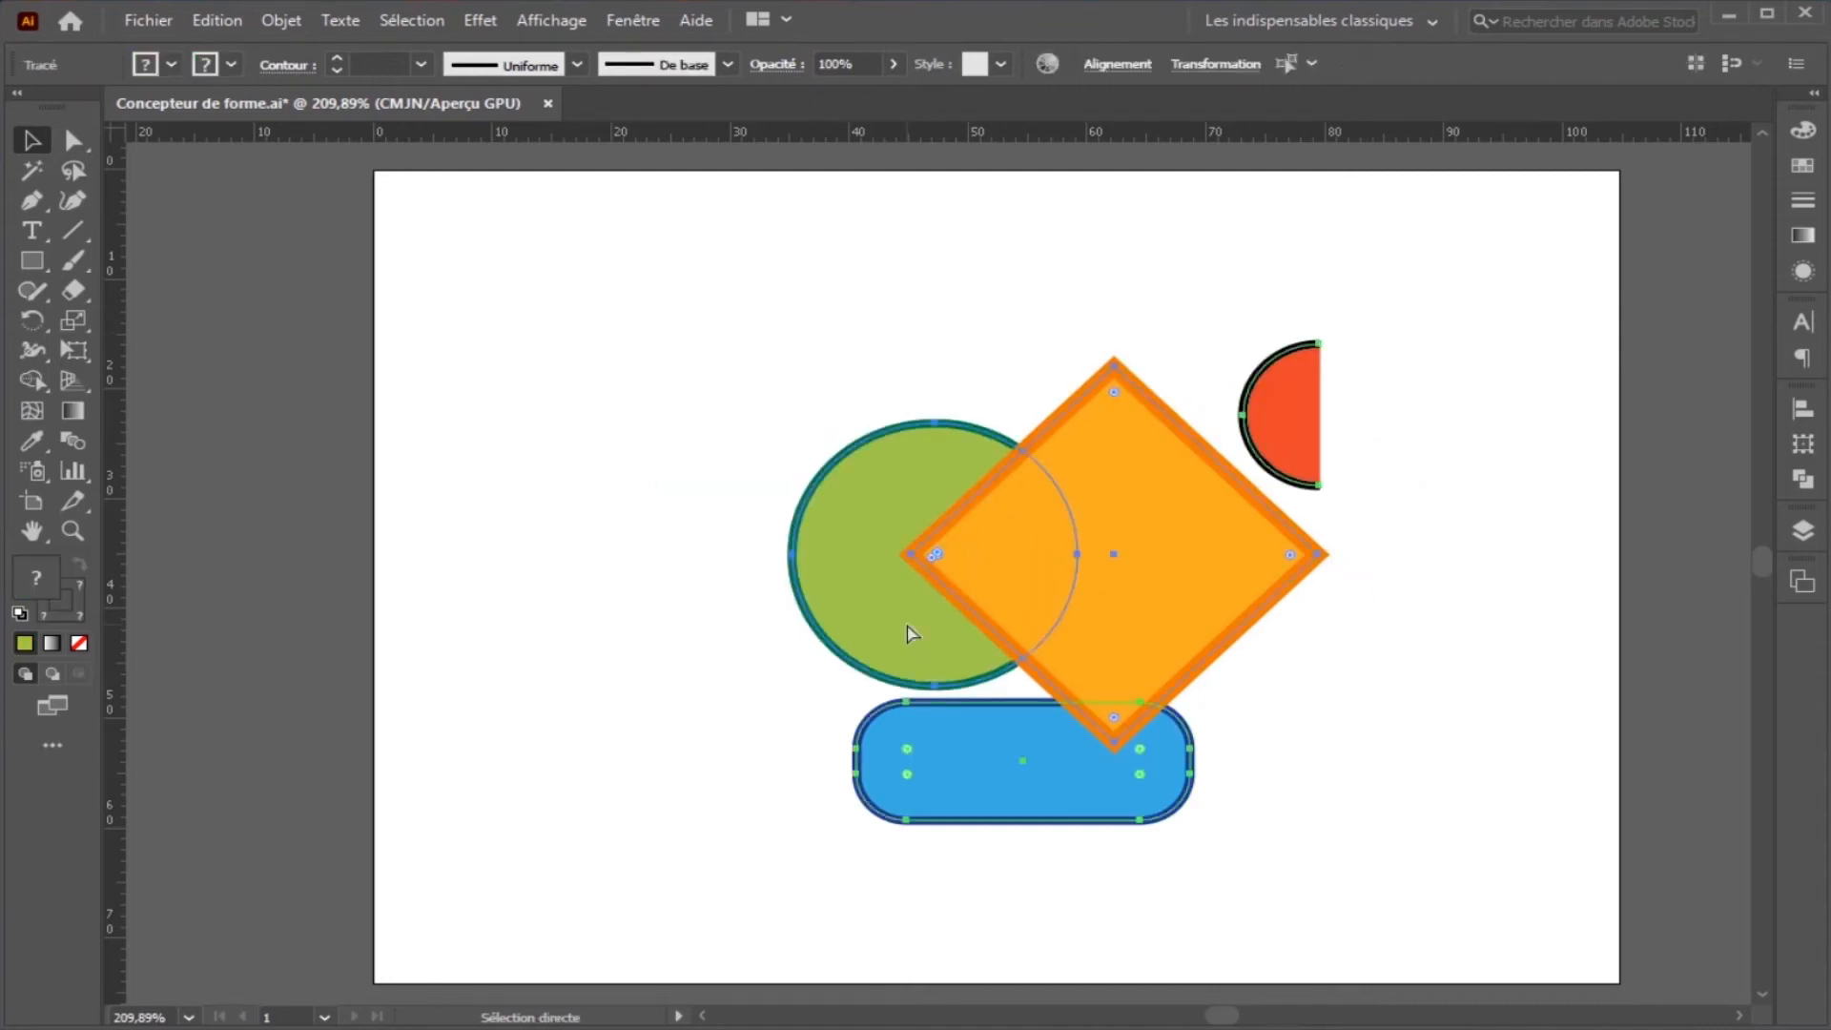
left_click(705, 548)
double_click(31, 380)
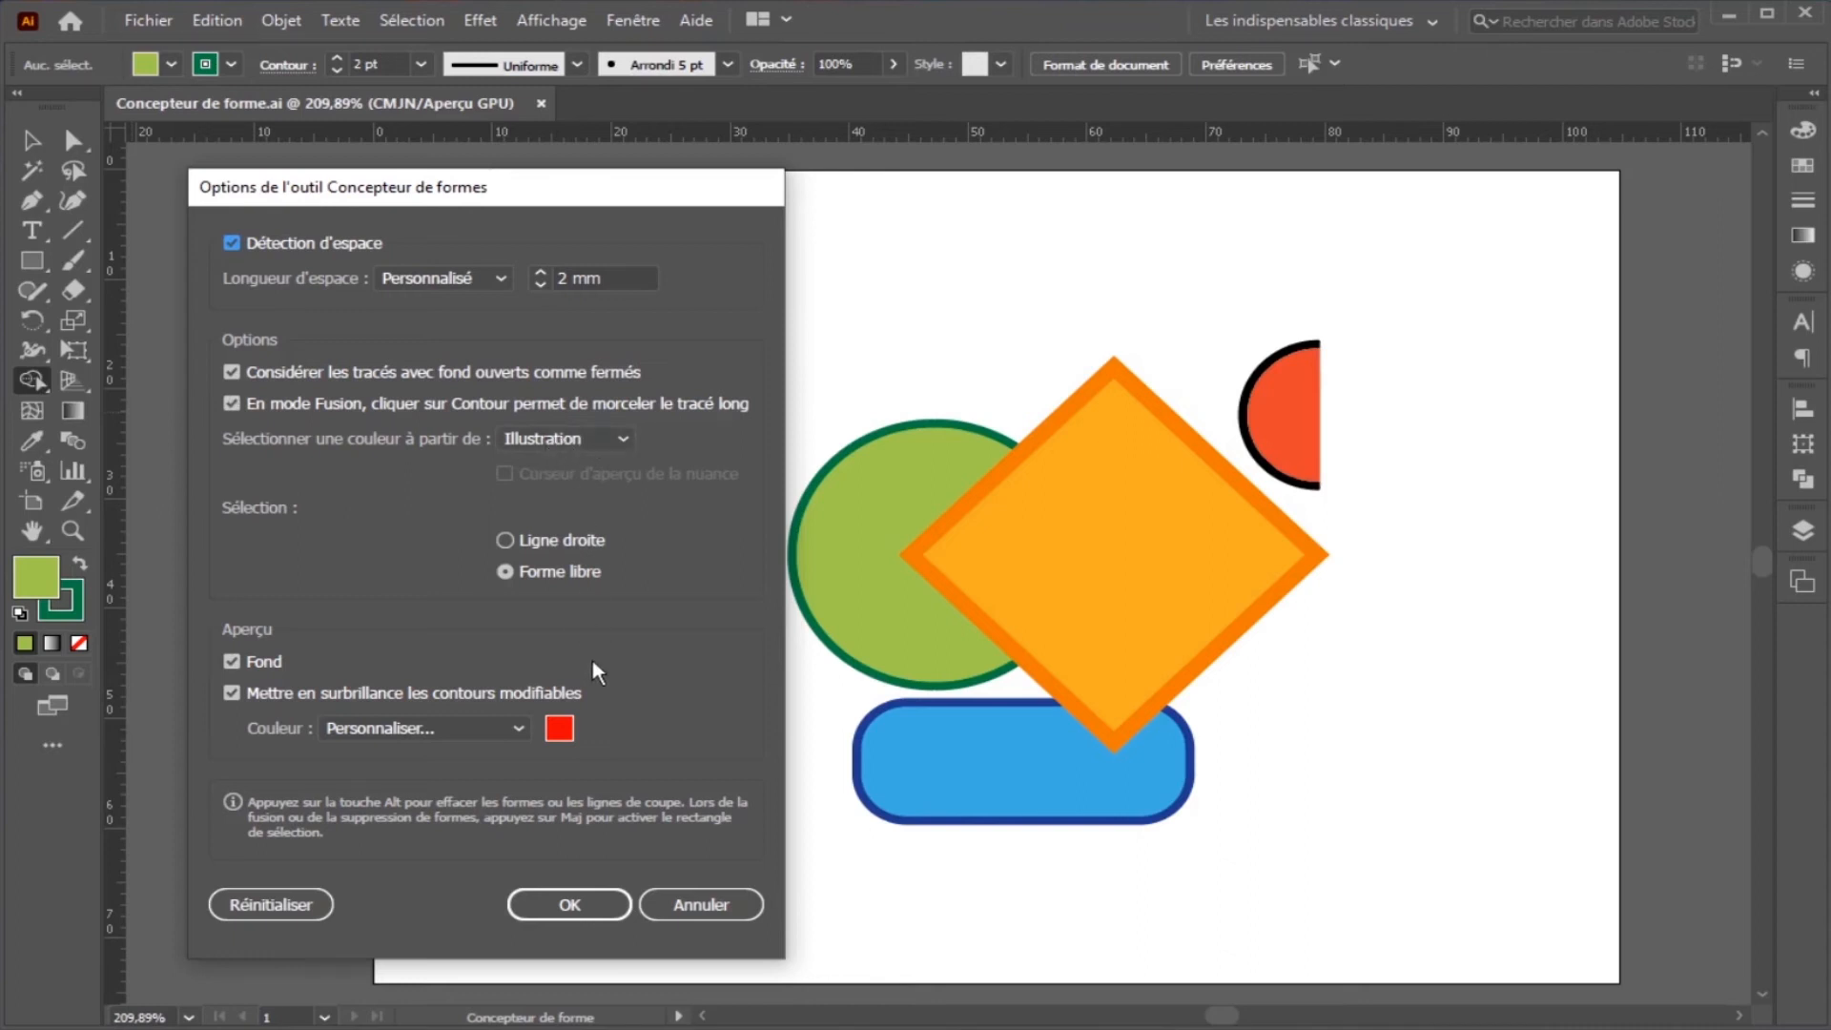
left_click(574, 904)
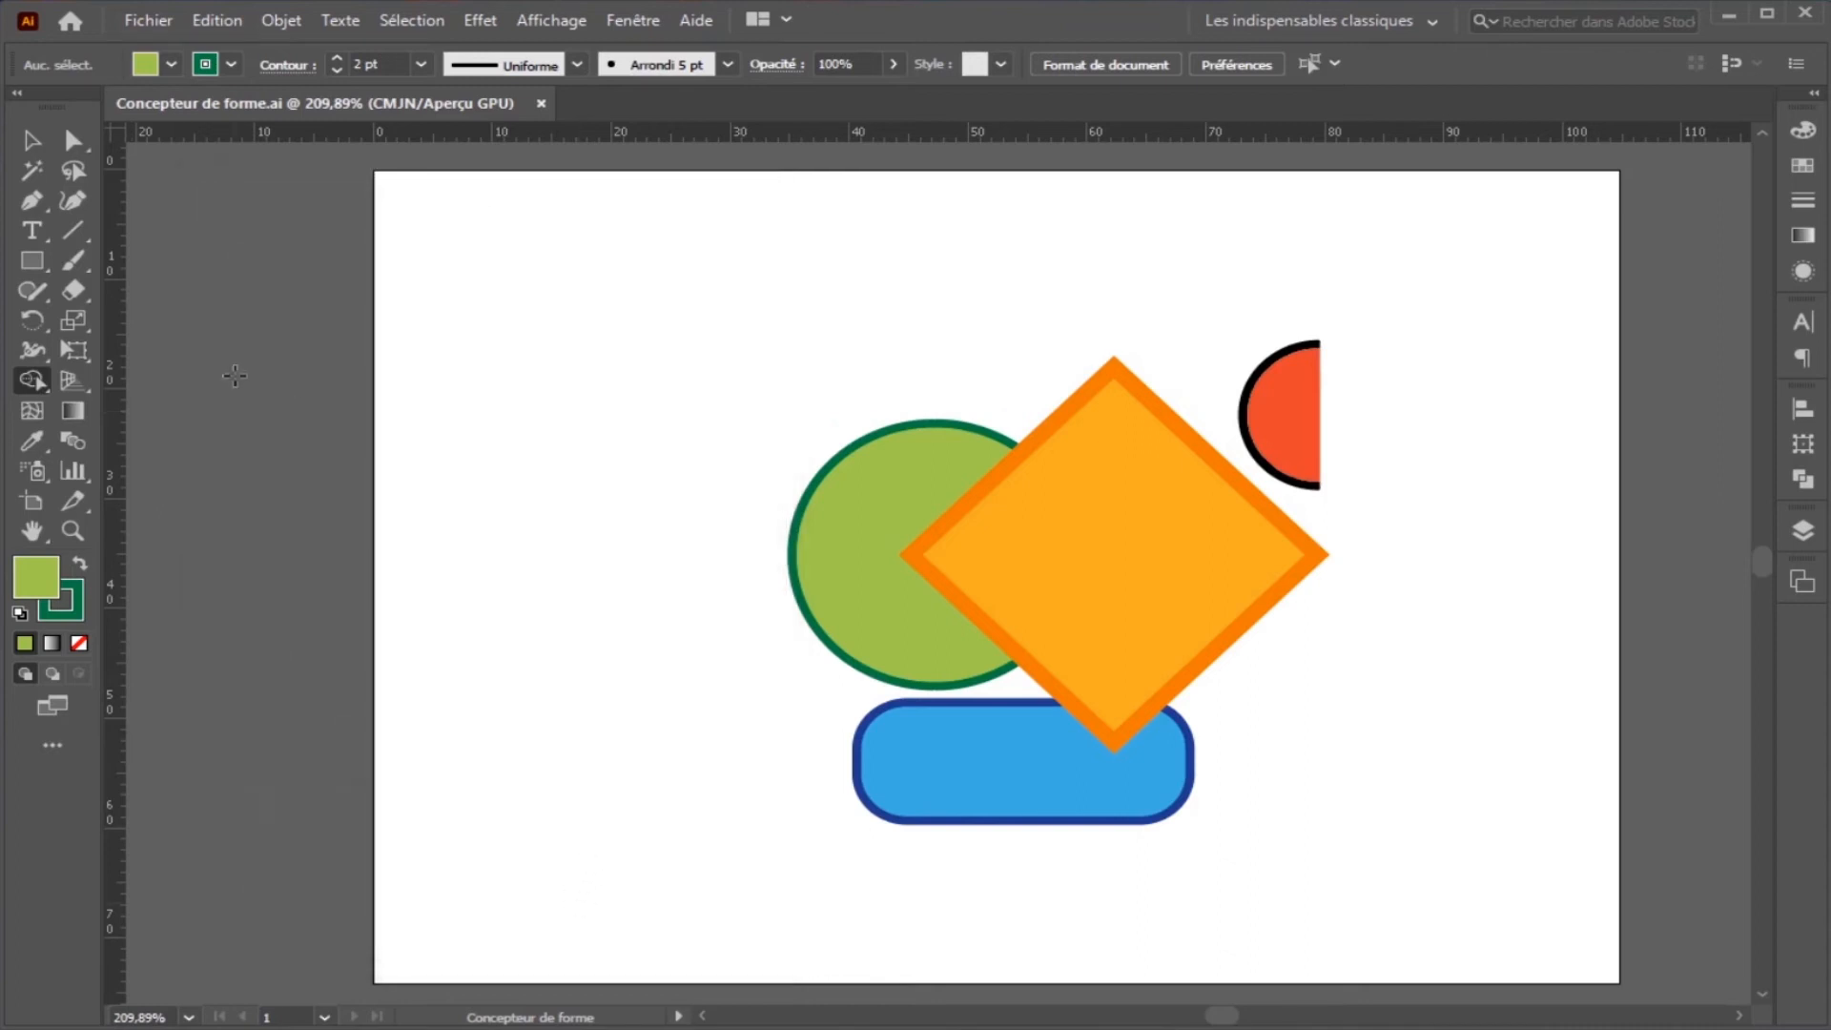
Select all the shapes and activate the Shape Builder tool.
left_click(31, 141)
left_click_drag(655, 282, 1369, 818)
left_click(32, 380)
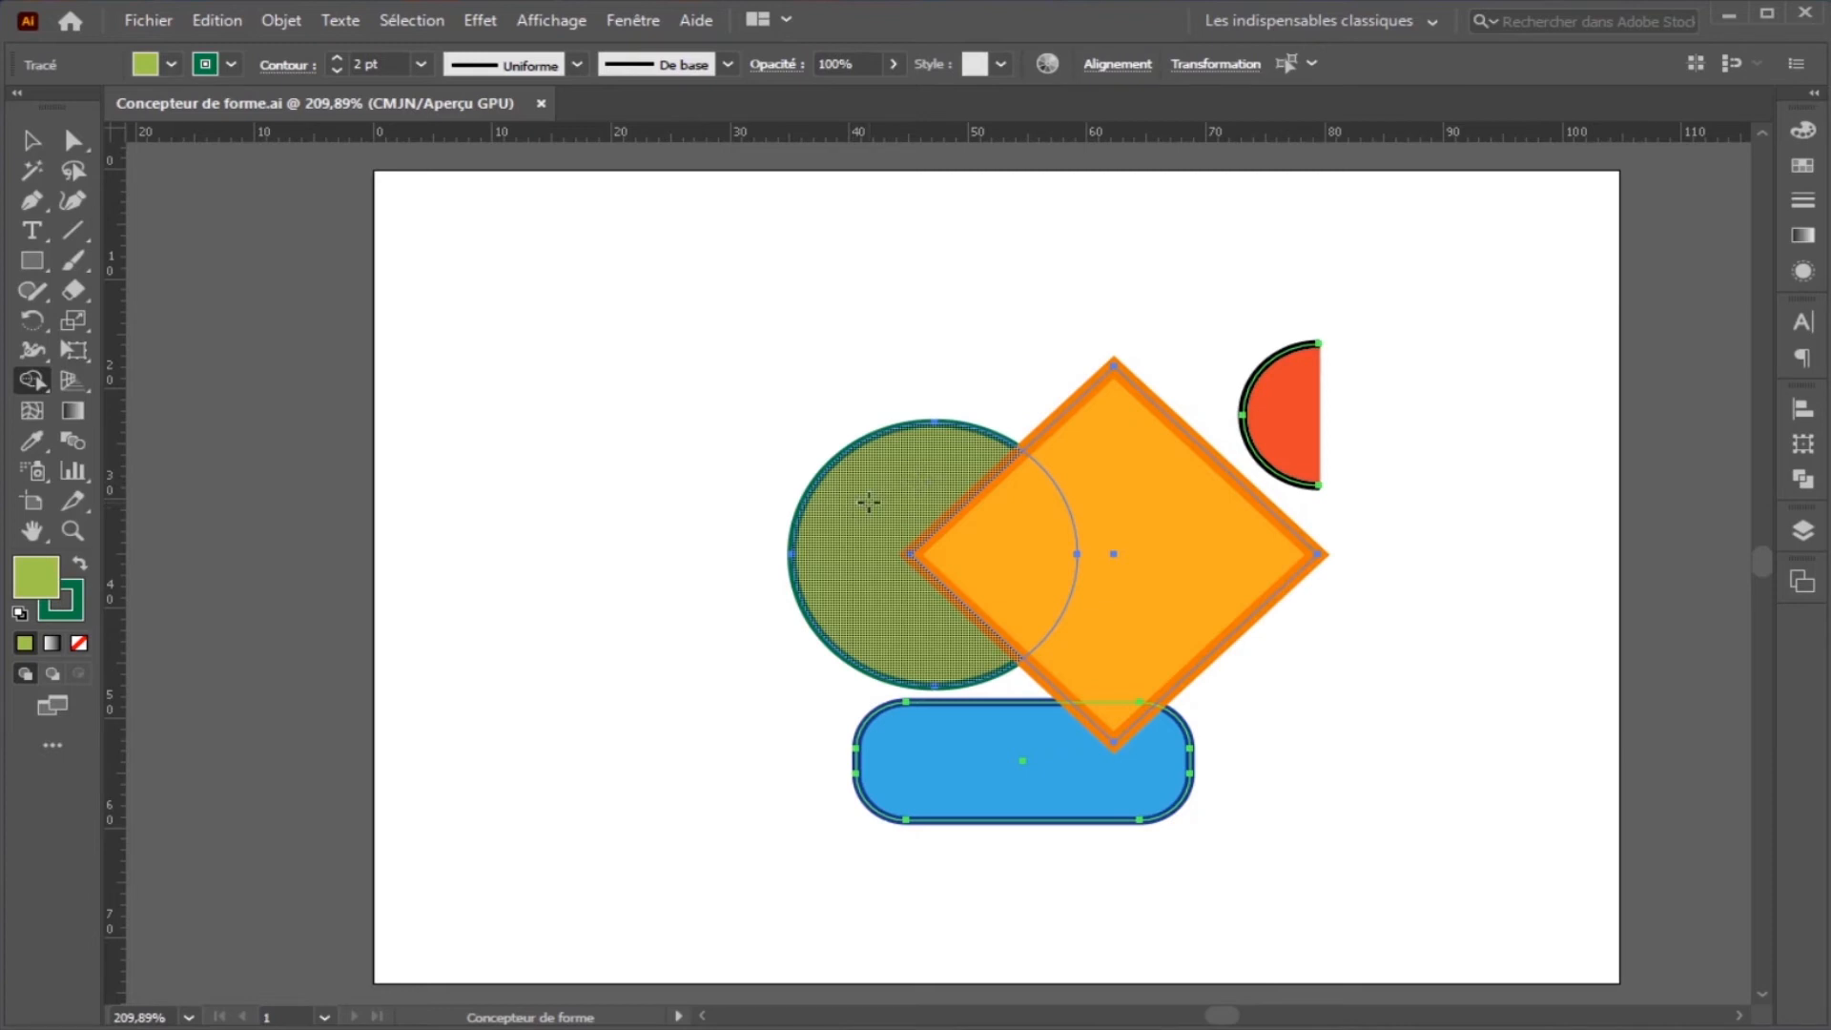
Try merging the green circle and orange diamond from the circle side and from the diamond side, undoing each merge.
left_click_drag(872, 502, 1156, 535)
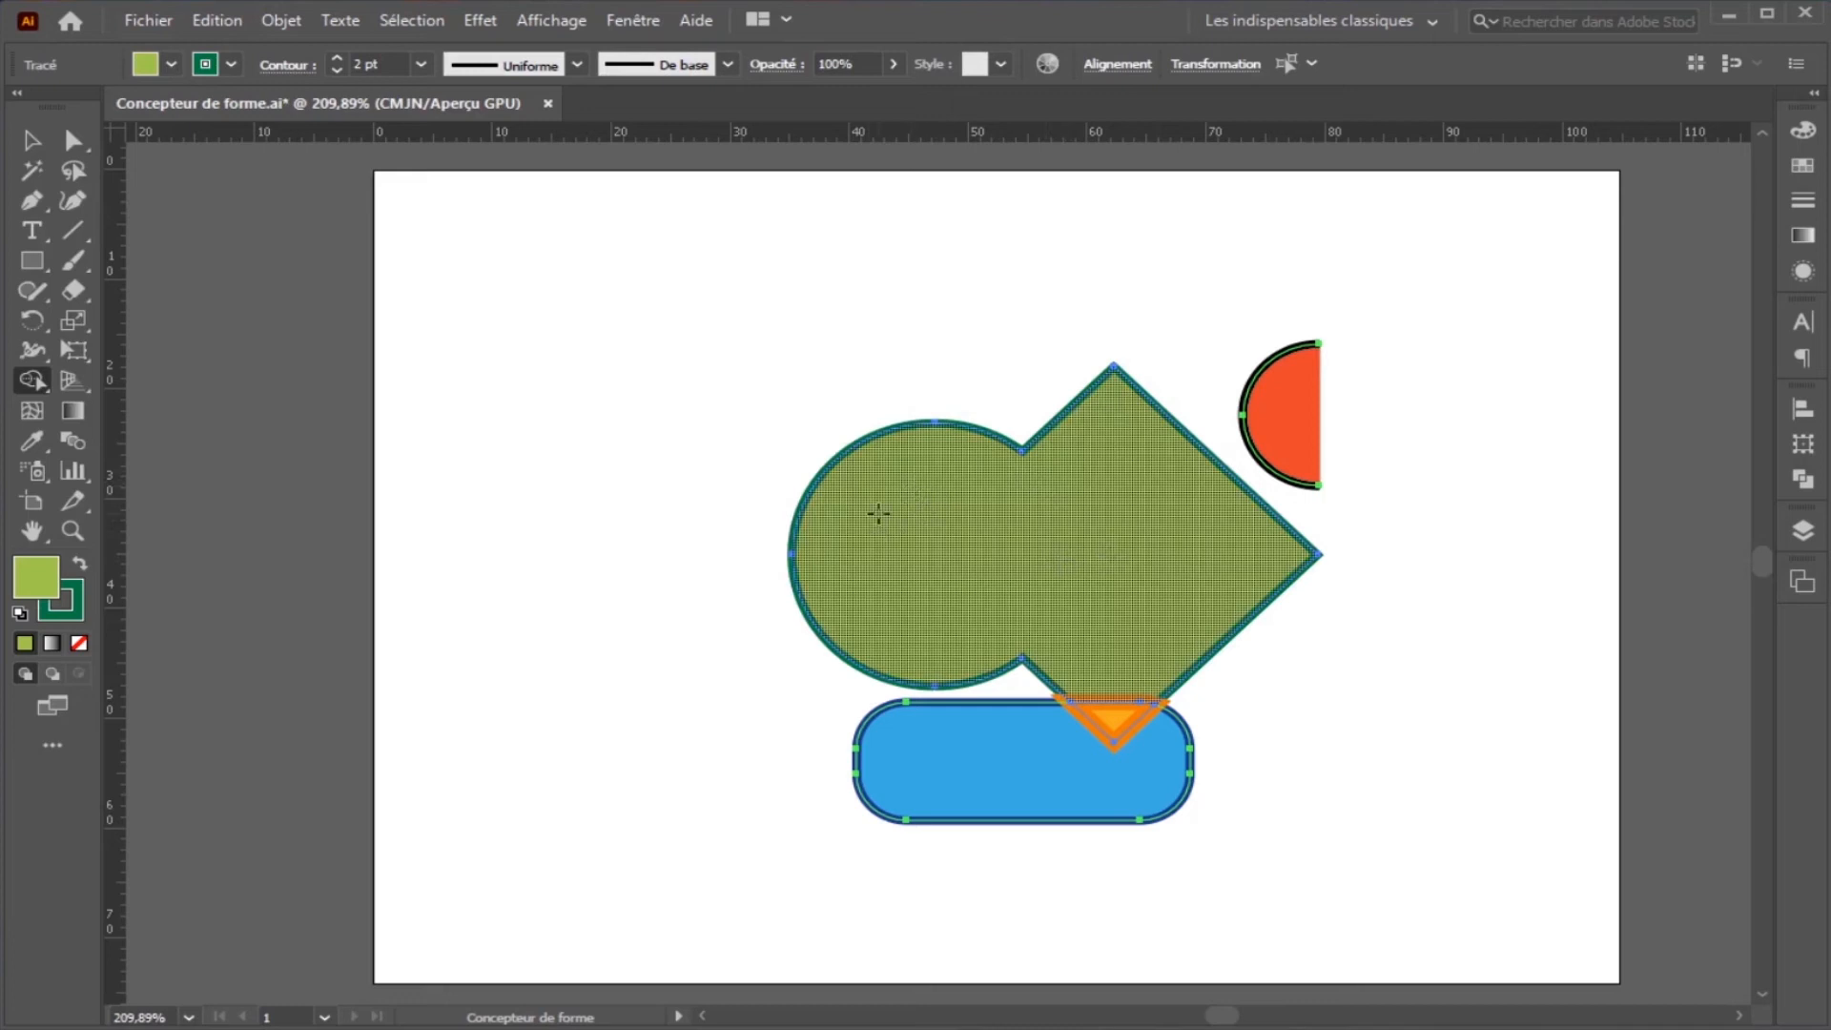
key("ctrl+z")
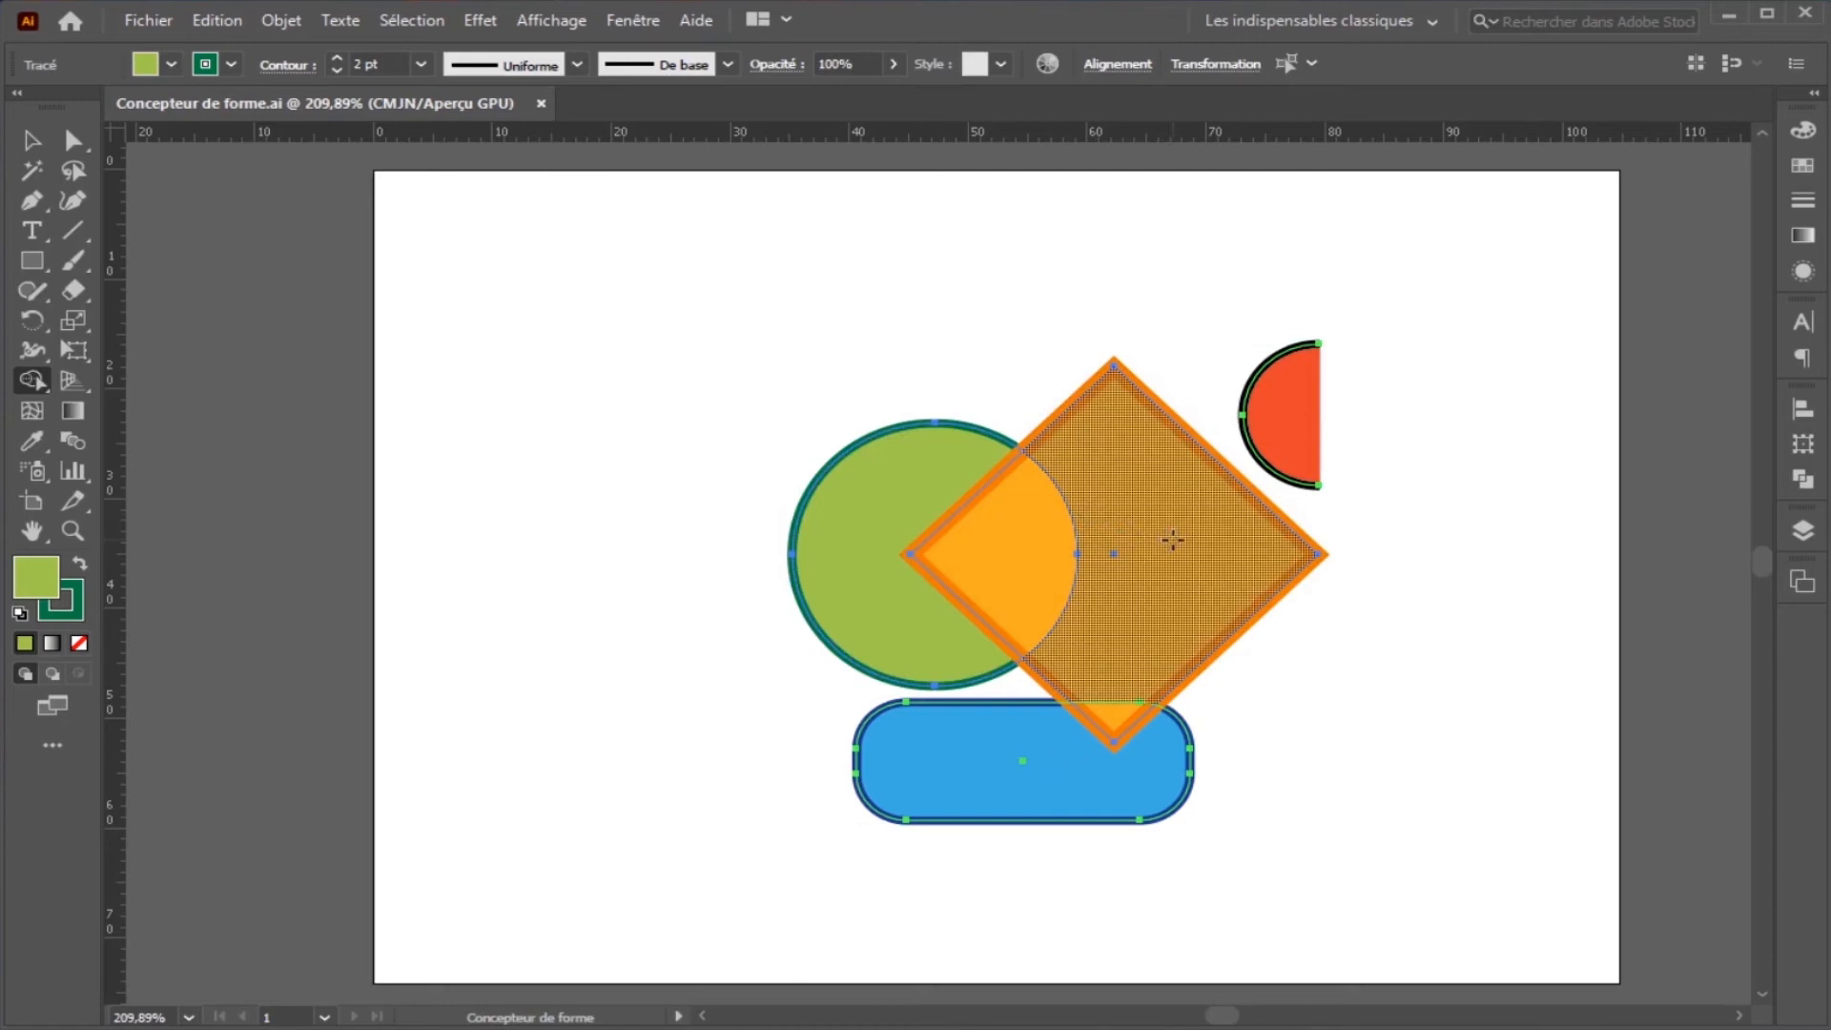
left_click_drag(1172, 540, 925, 482)
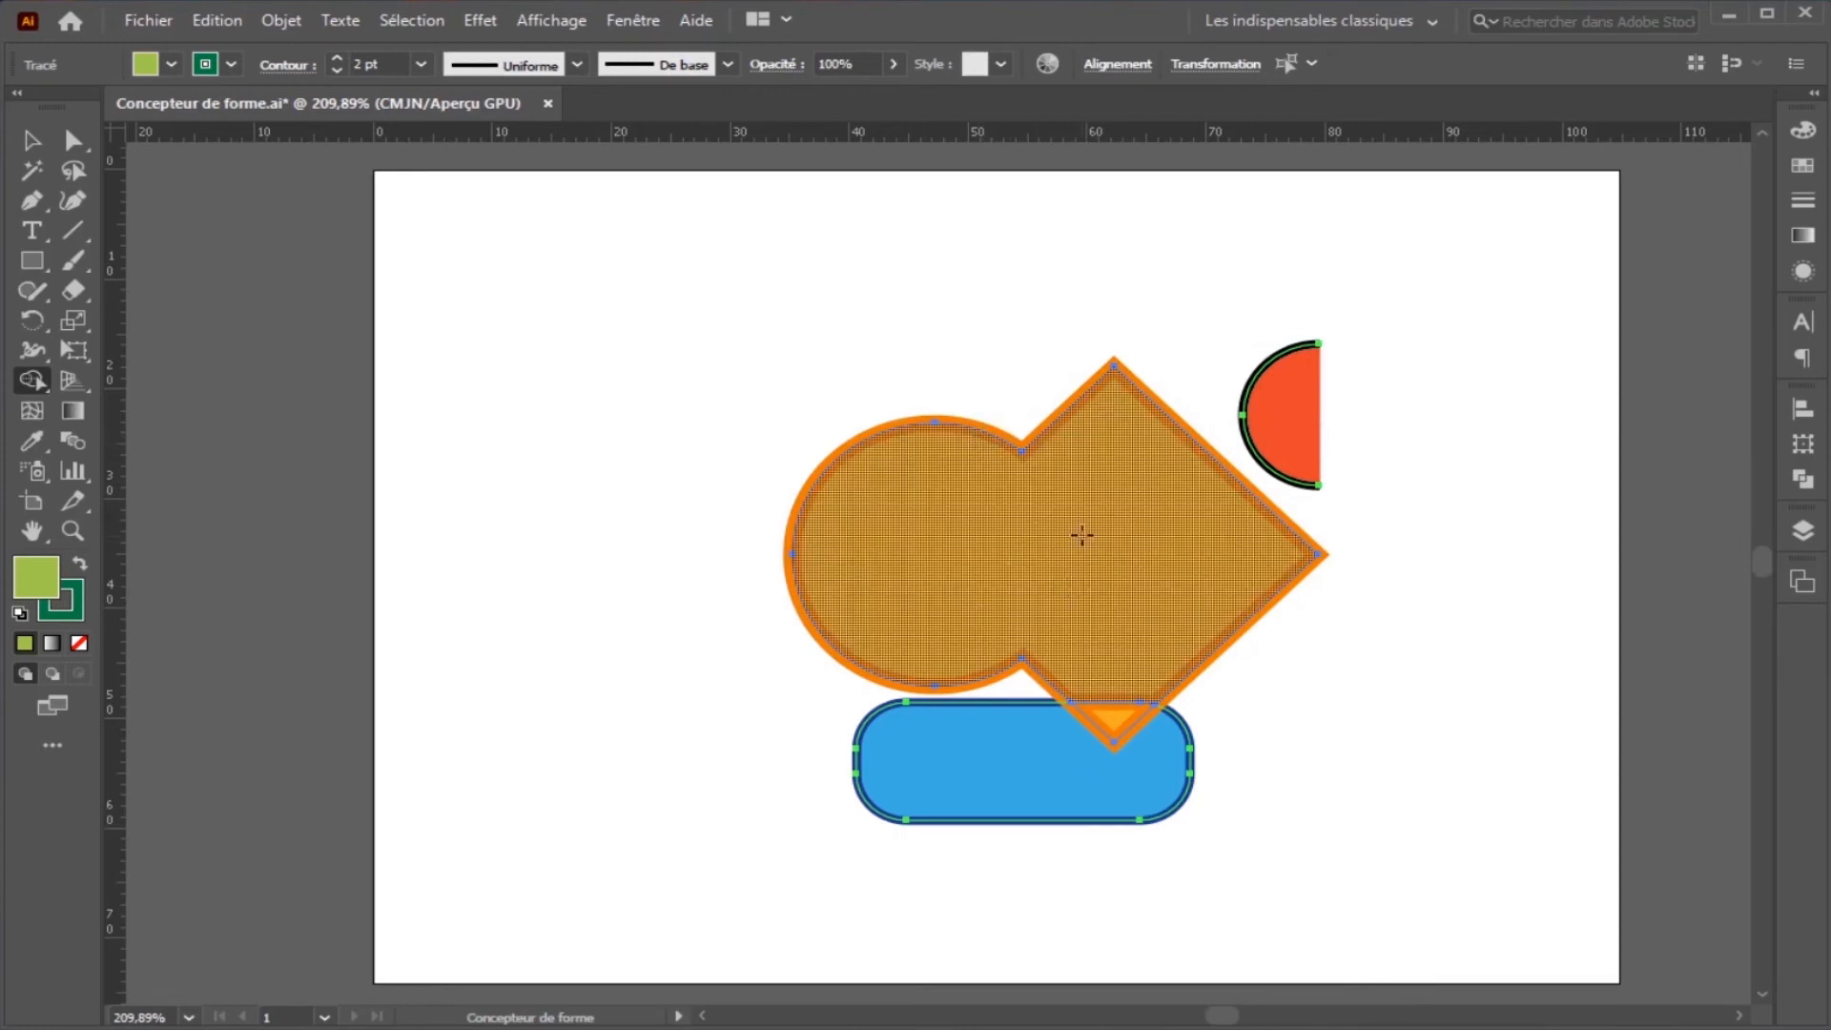
key("v")
key("ctrl+z")
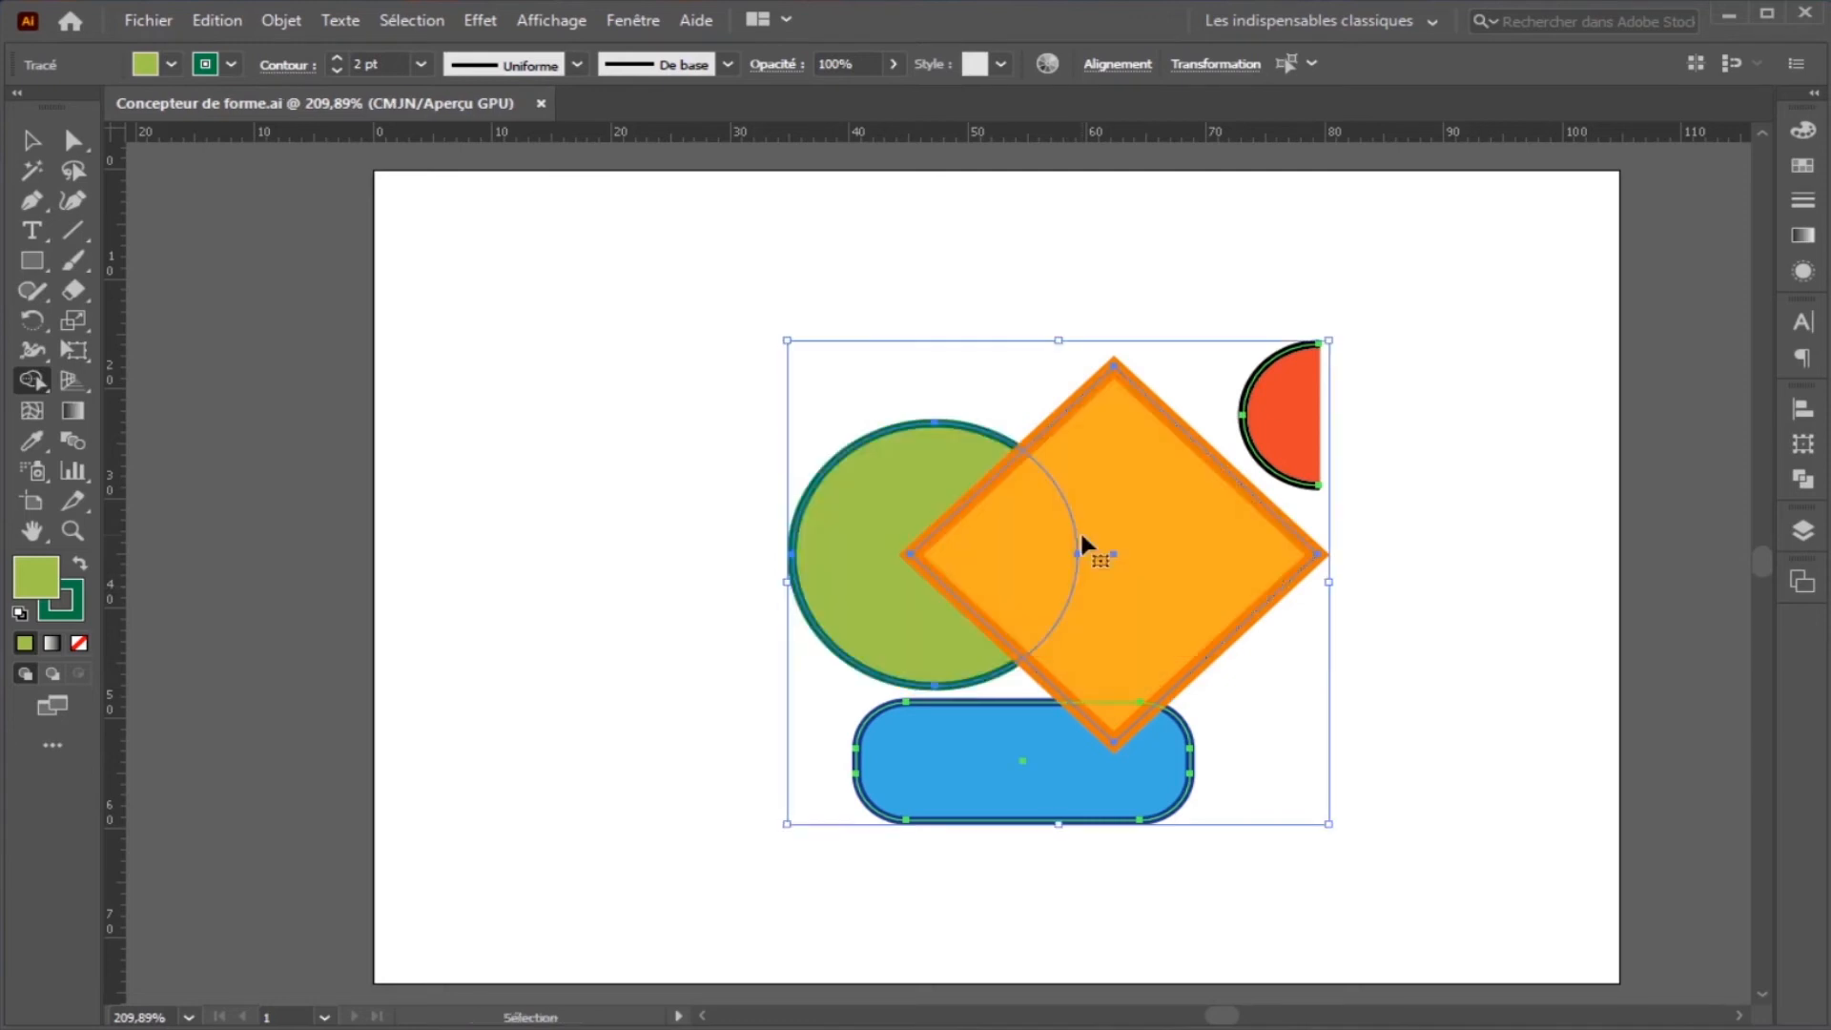
key("shift+m")
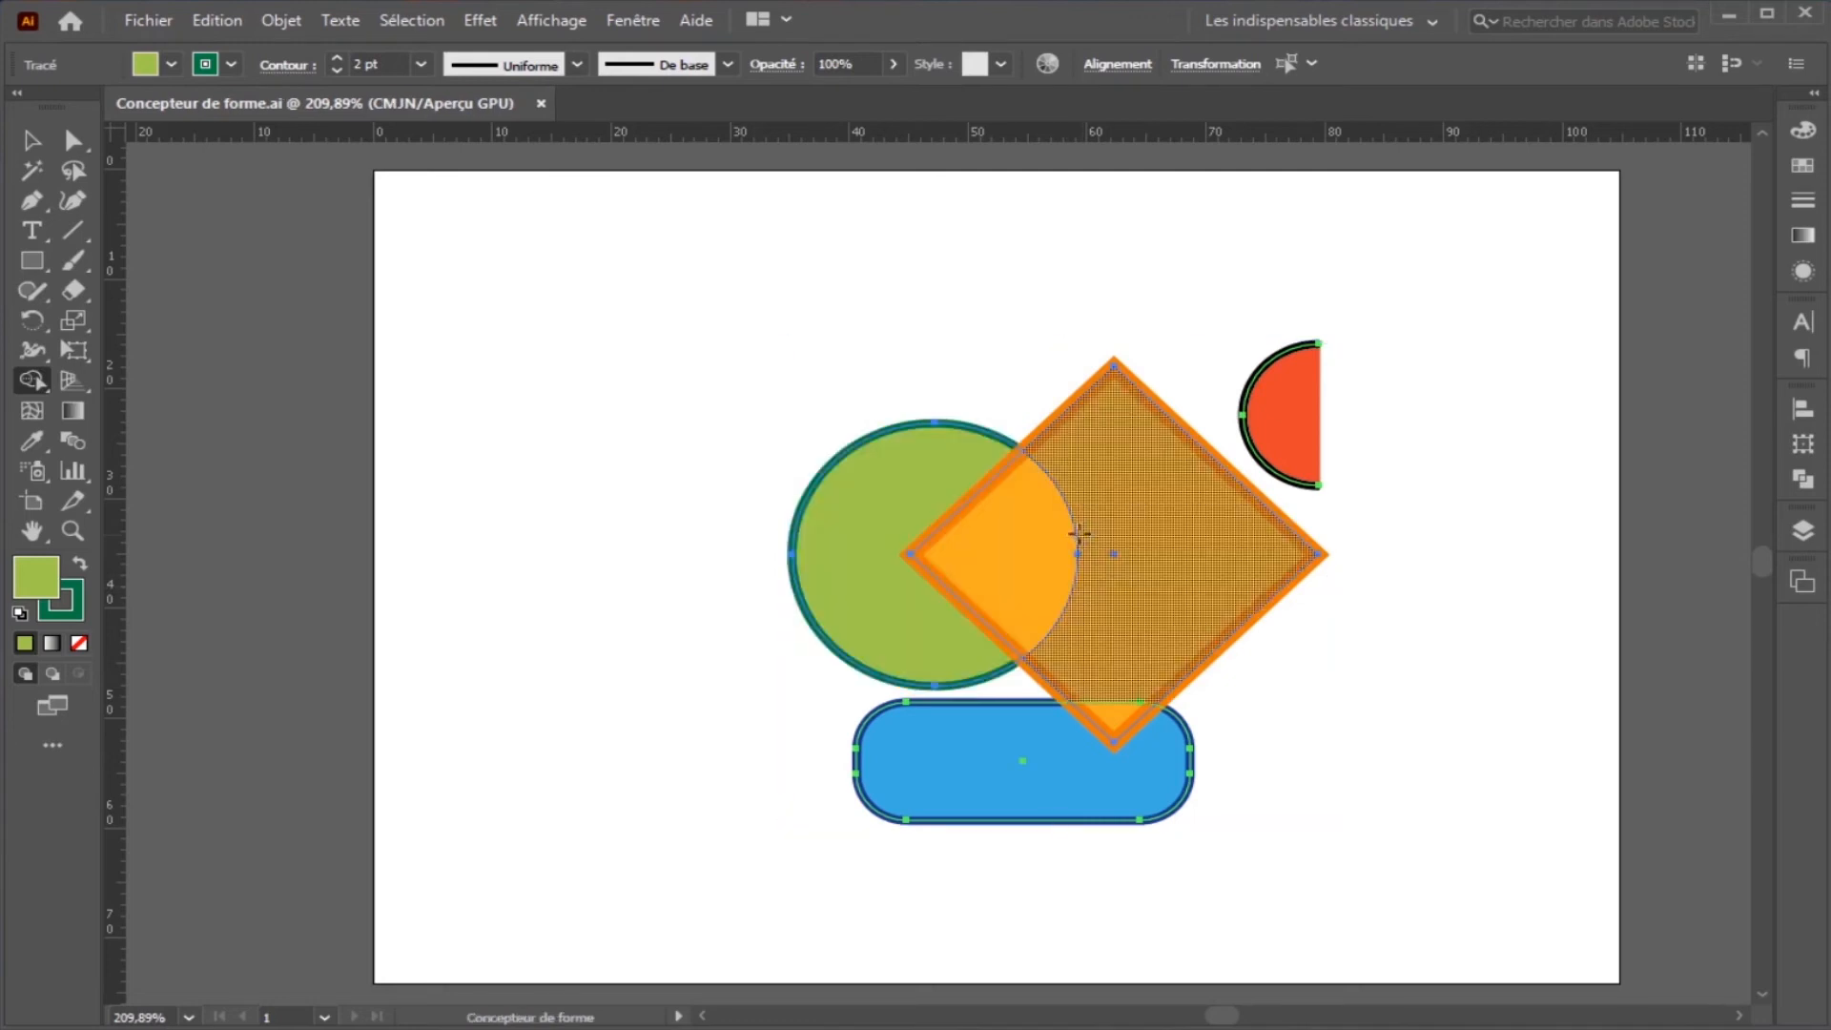
Set the Shape Builder to pick colors from Nuanciers and enable the swatch preview cursor (Curseur d'aperçu de la nuance).
double_click(31, 381)
left_click(614, 437)
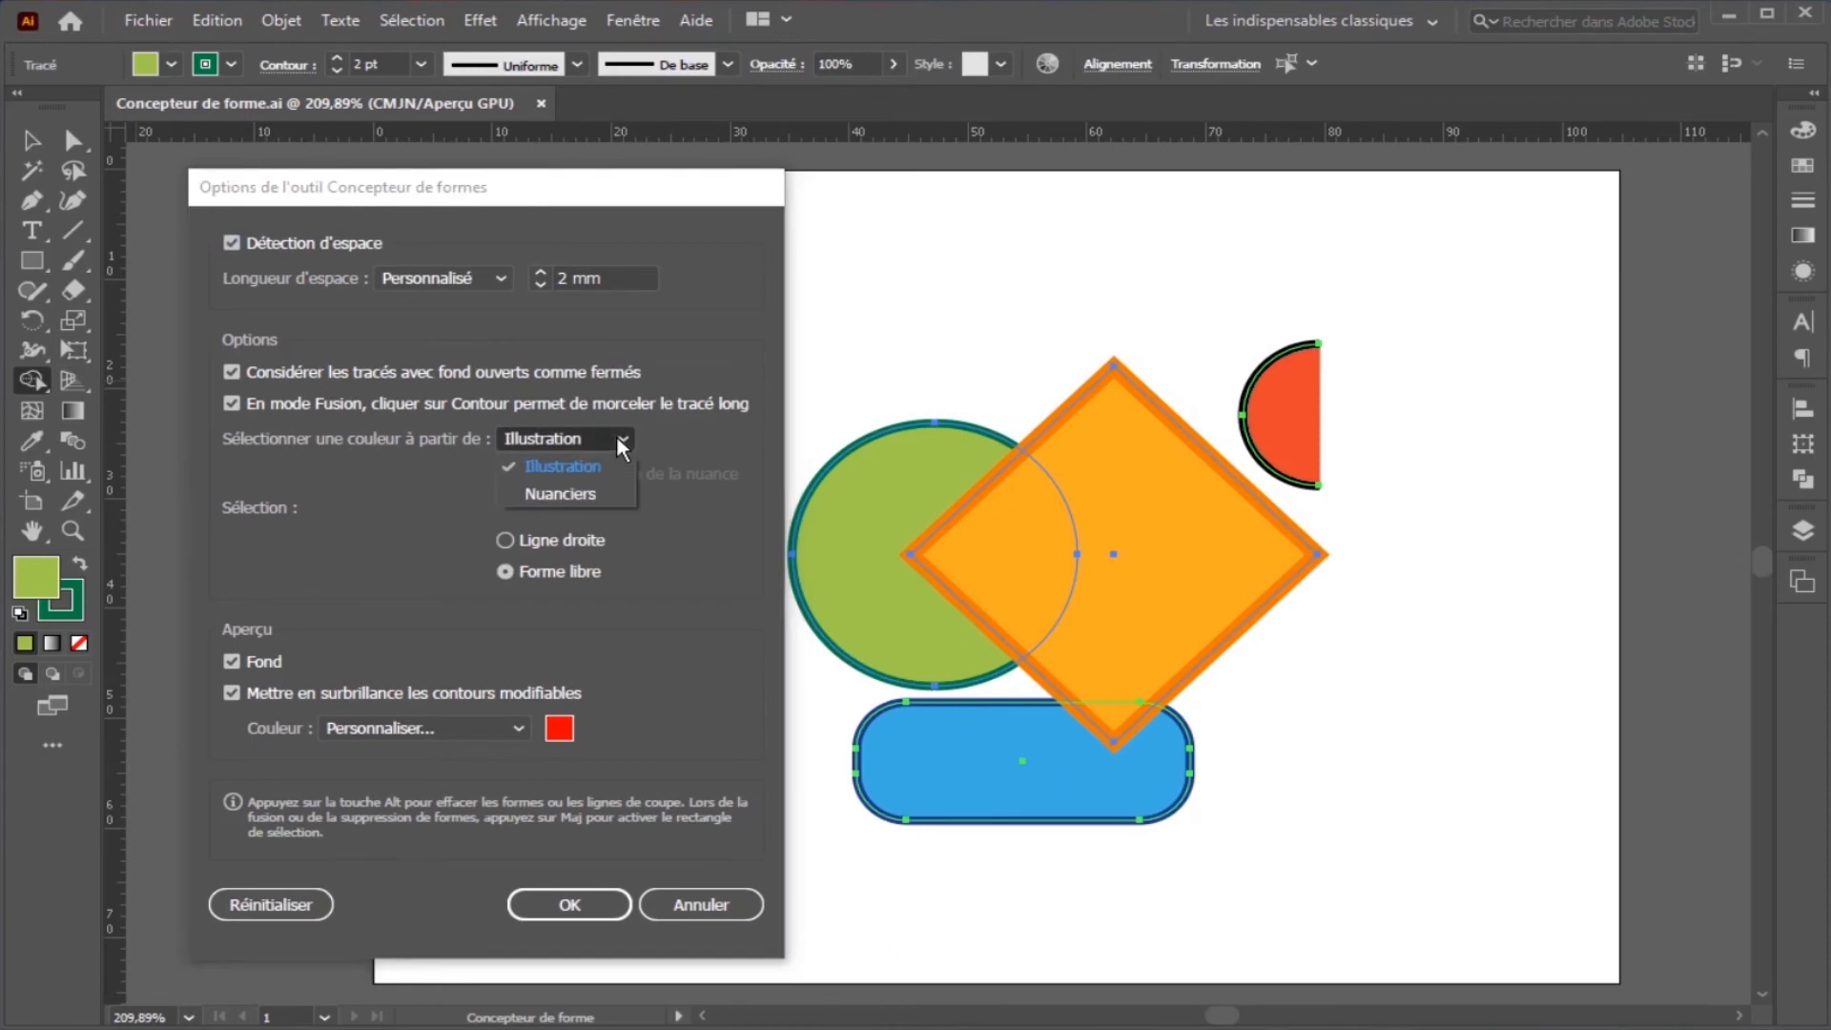
left_click(601, 494)
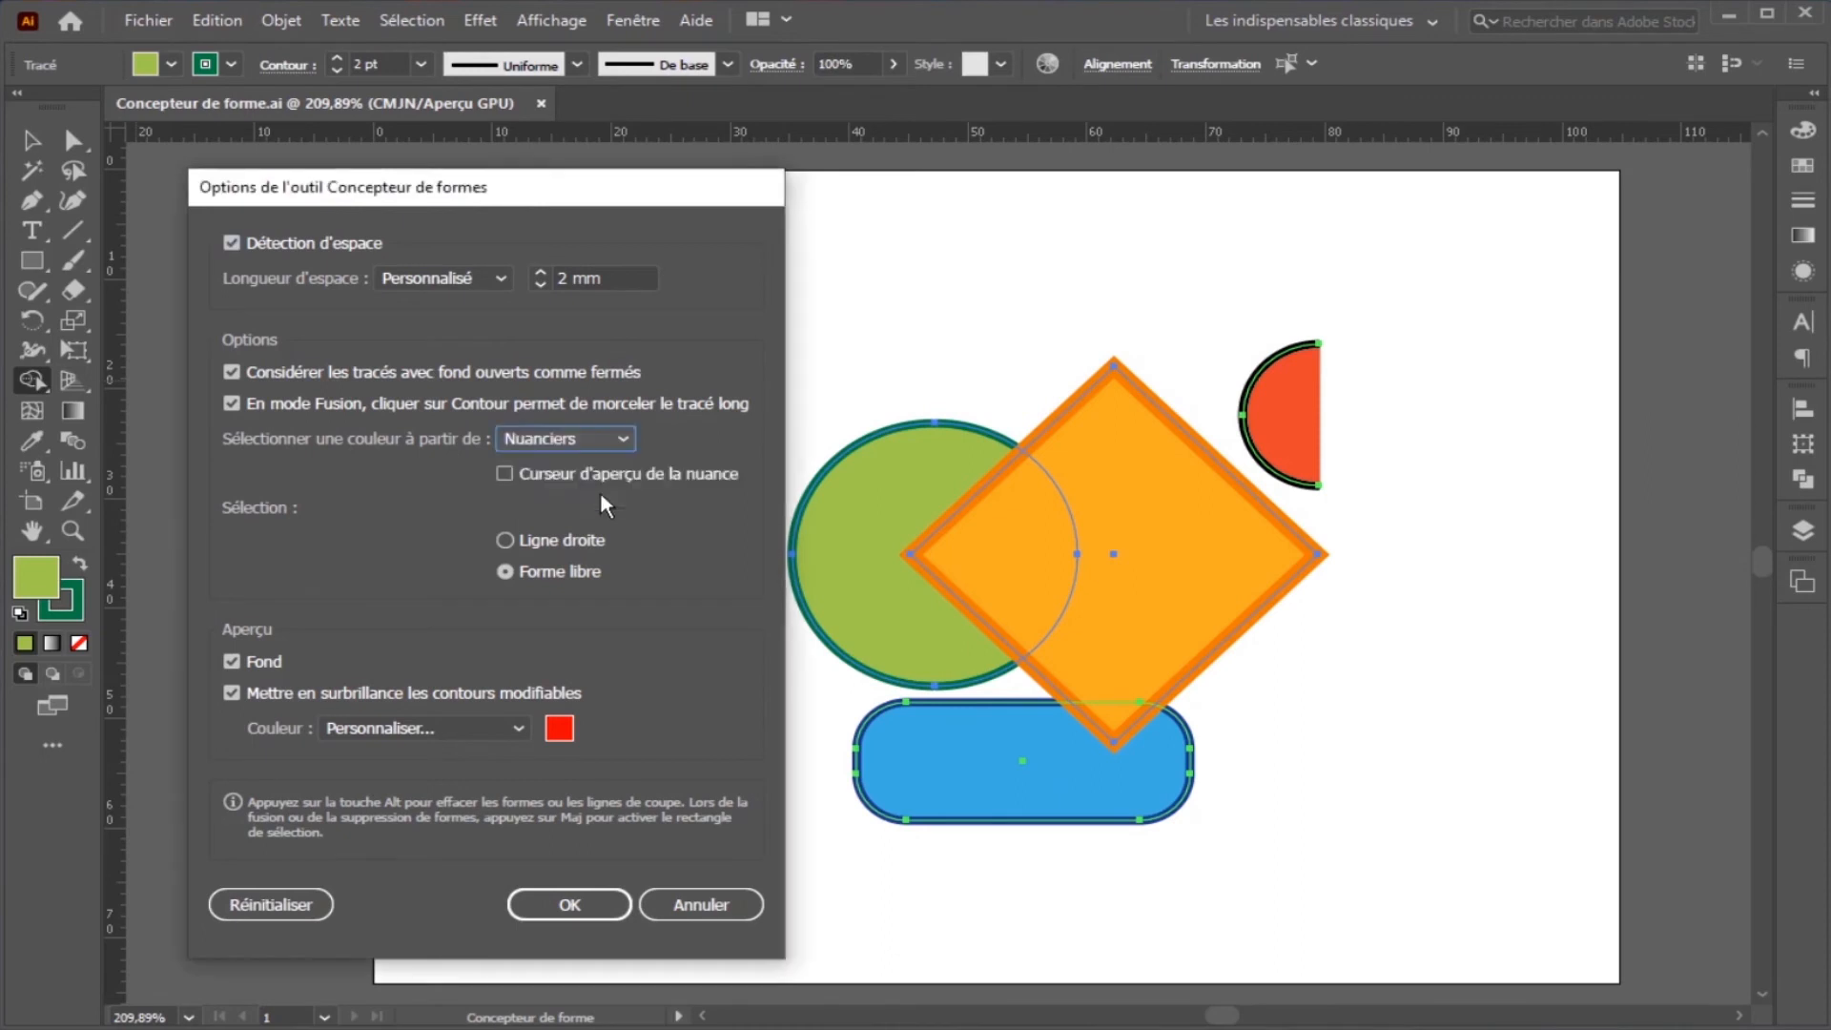
left_click(504, 474)
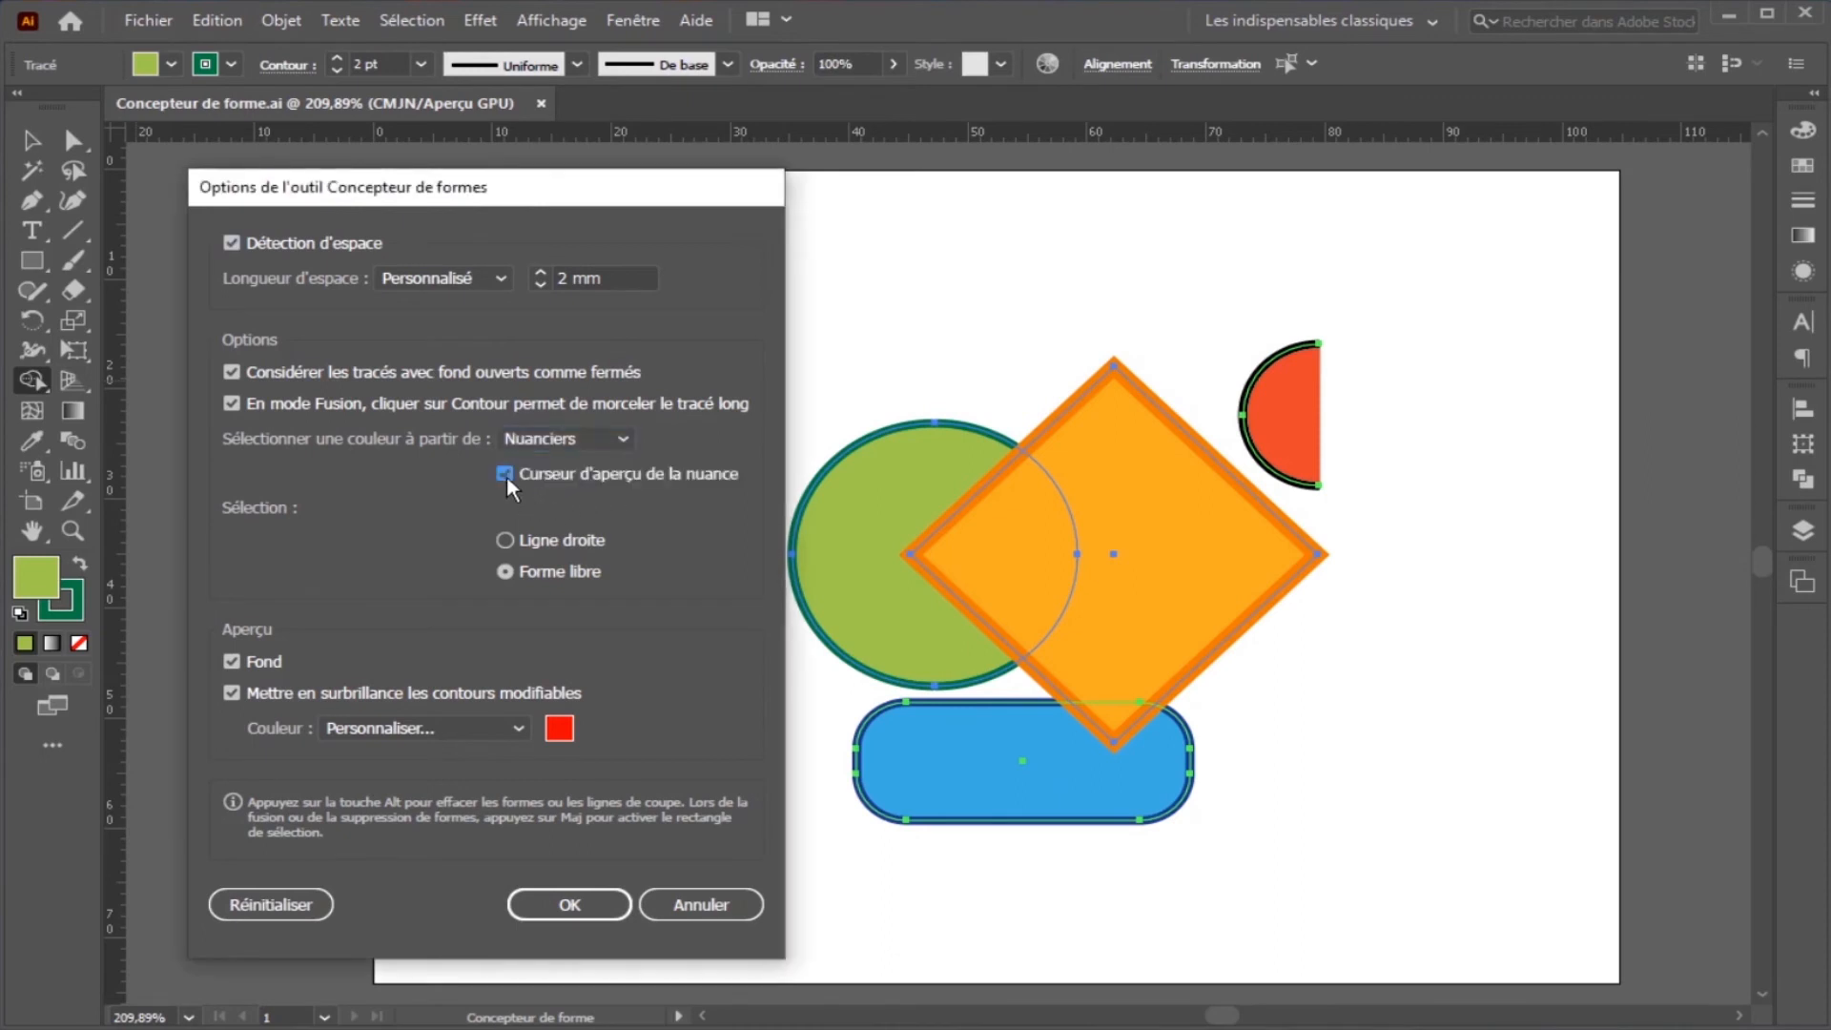
left_click(574, 906)
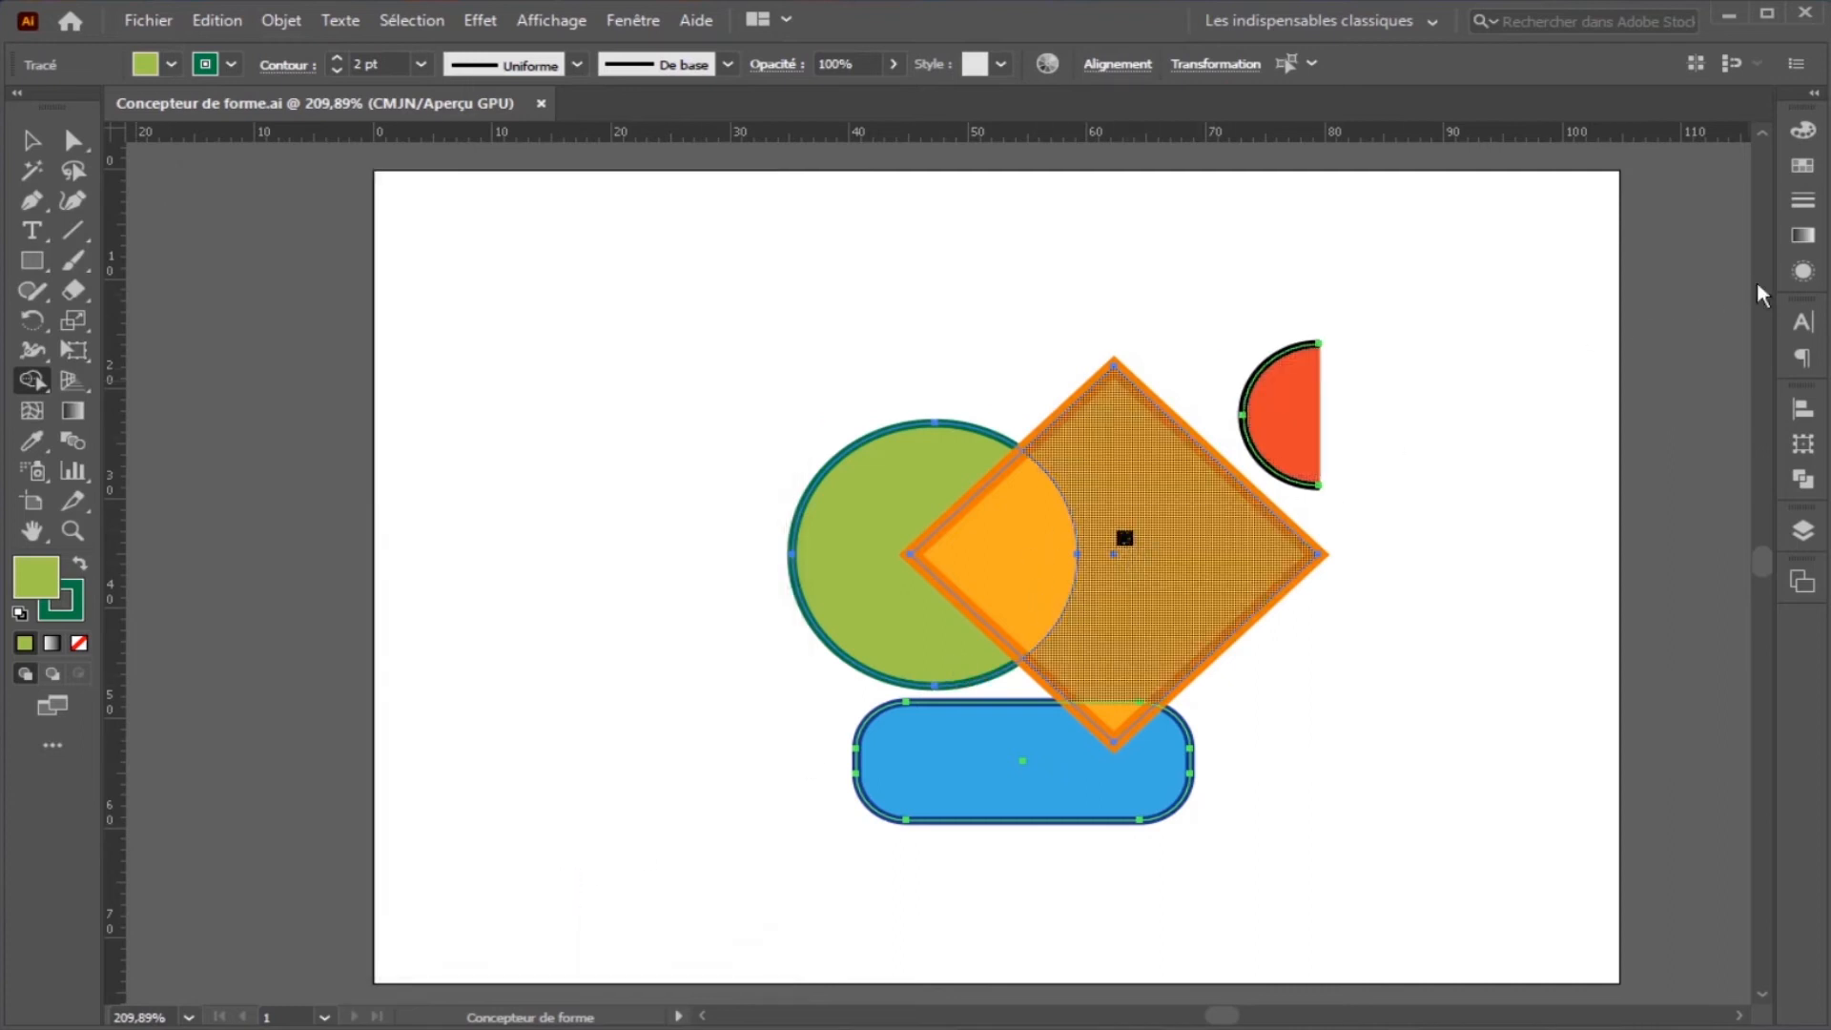
Choose the red swatch C=0 M=100 J=100 N=0 from the bright color group as the fill.
left_click(1793, 168)
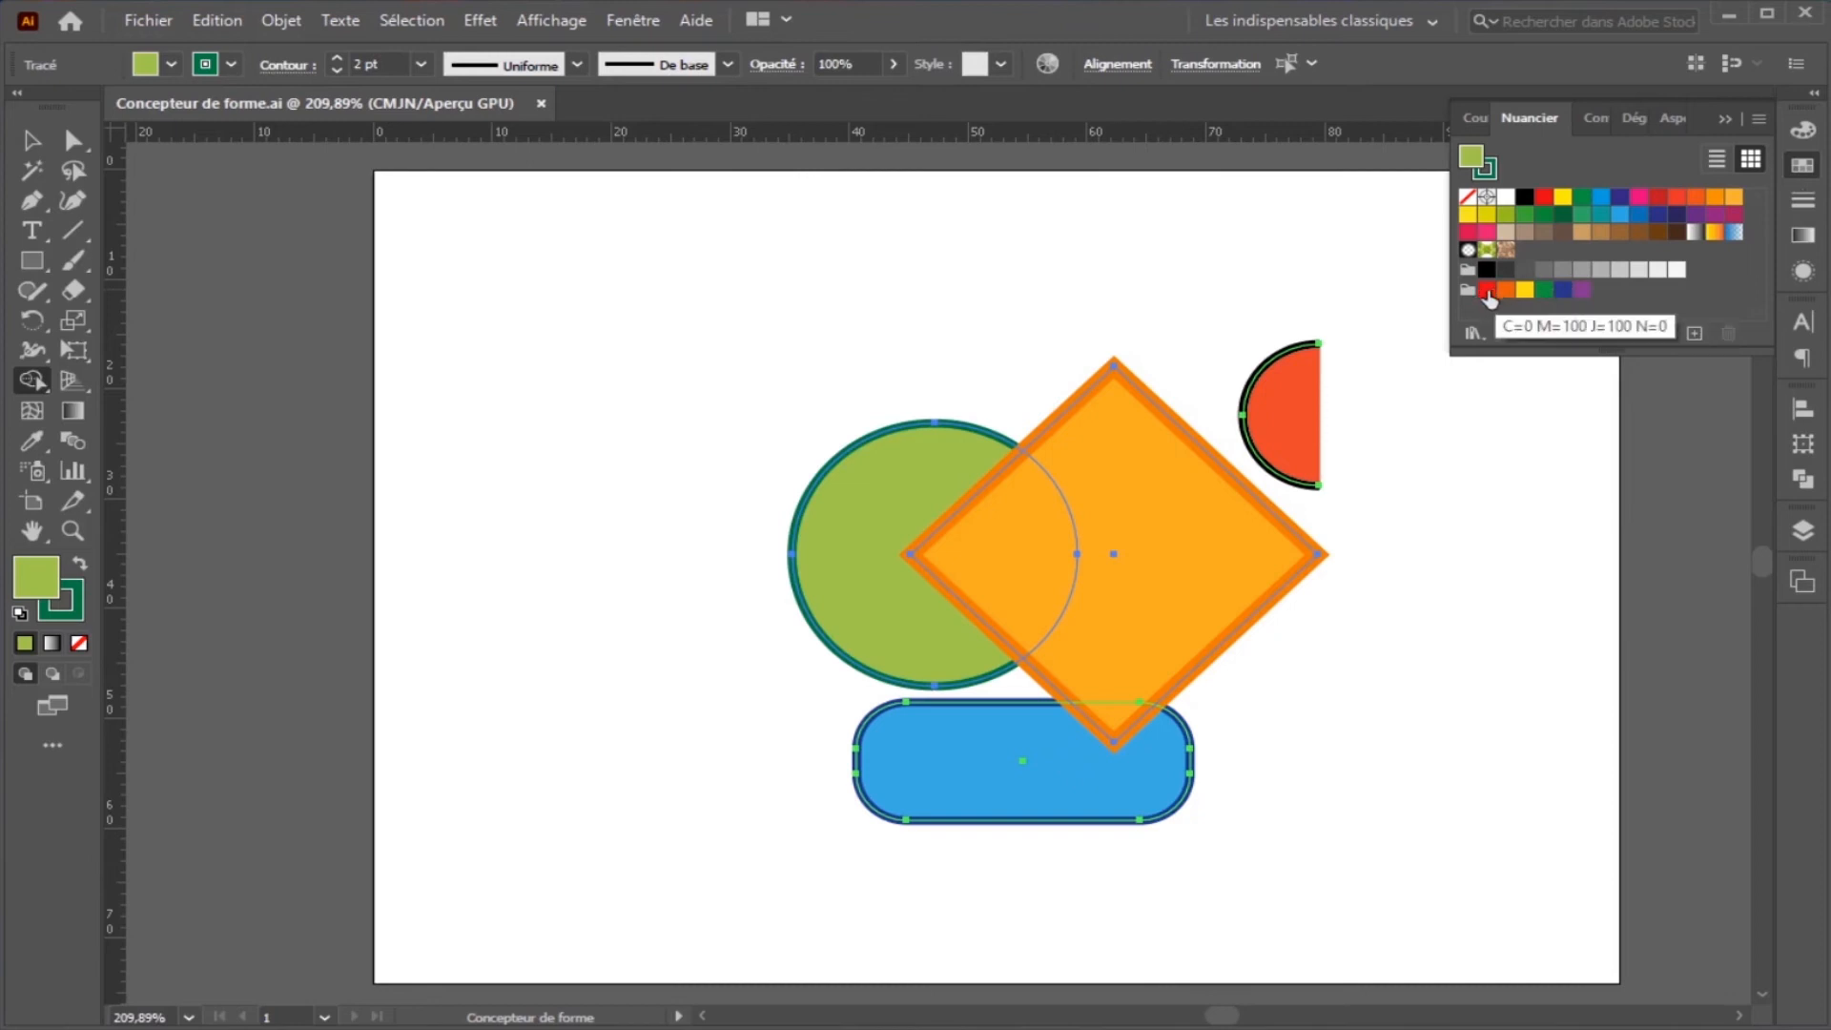
left_click(1487, 292)
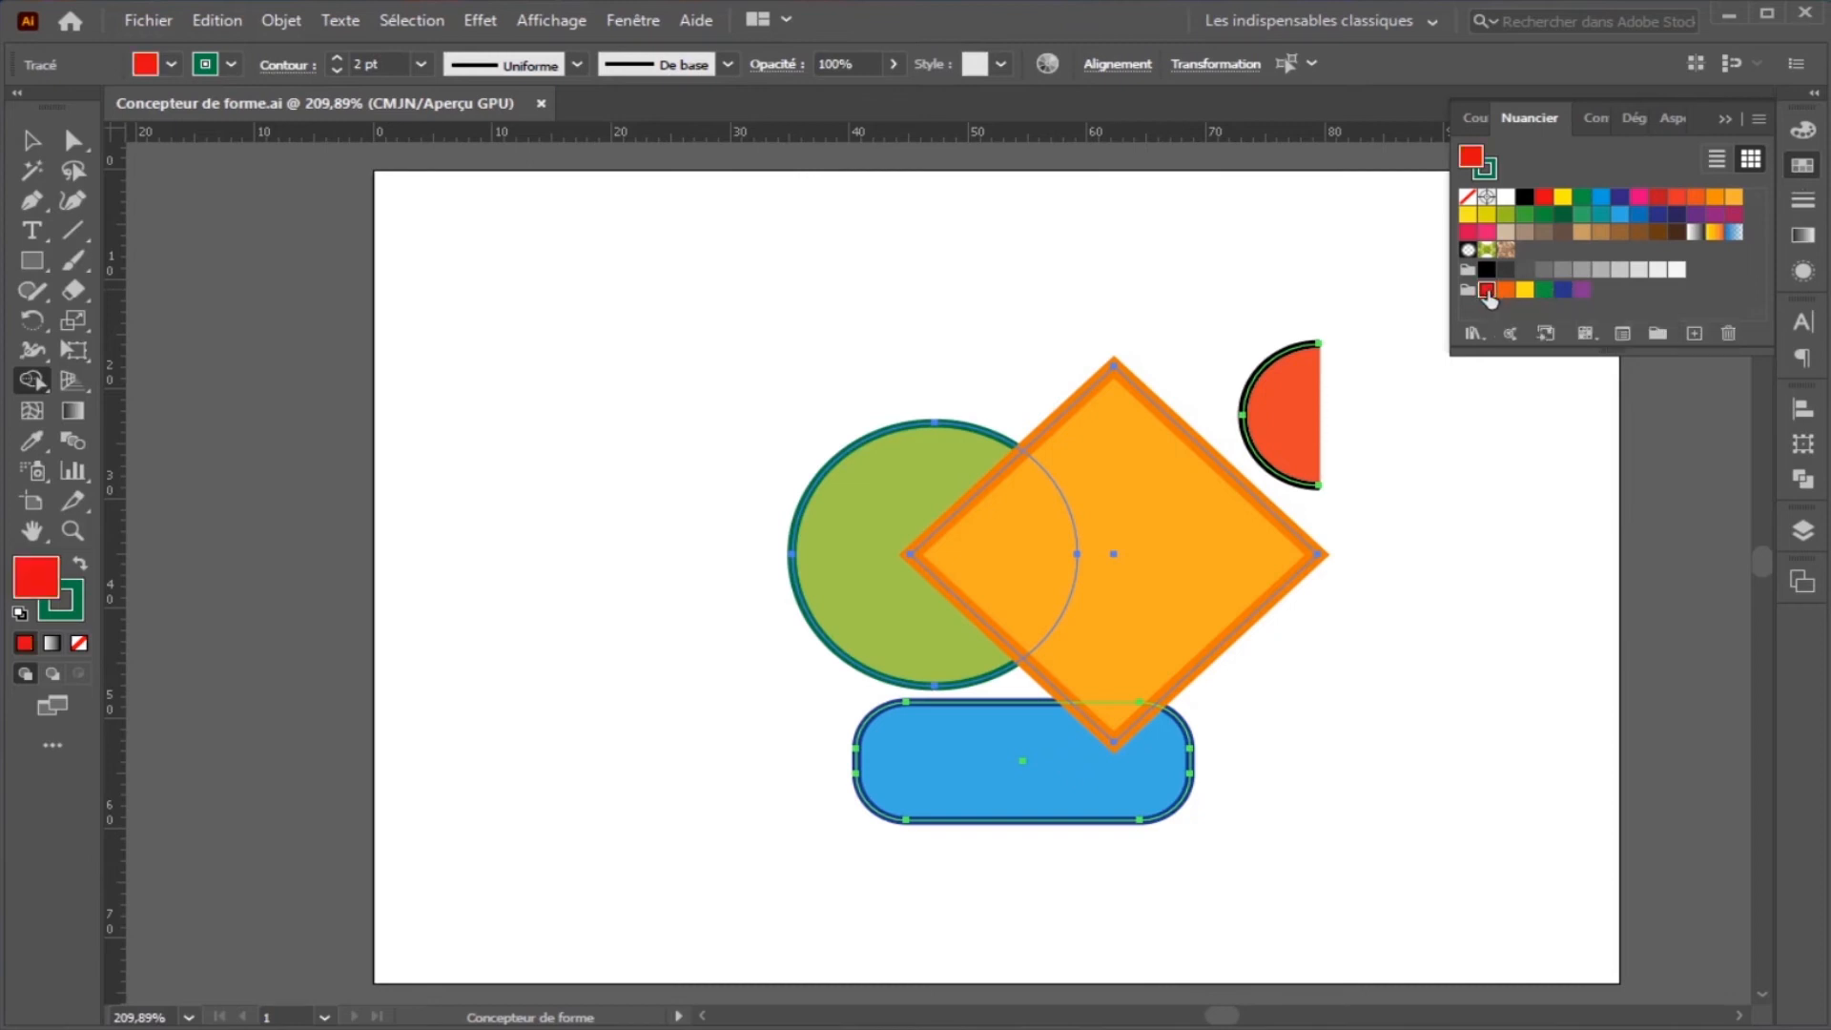
Try merging the orange diamond into the green circle with the red fill, starting from the diamond, and undo it.
left_click(1133, 449)
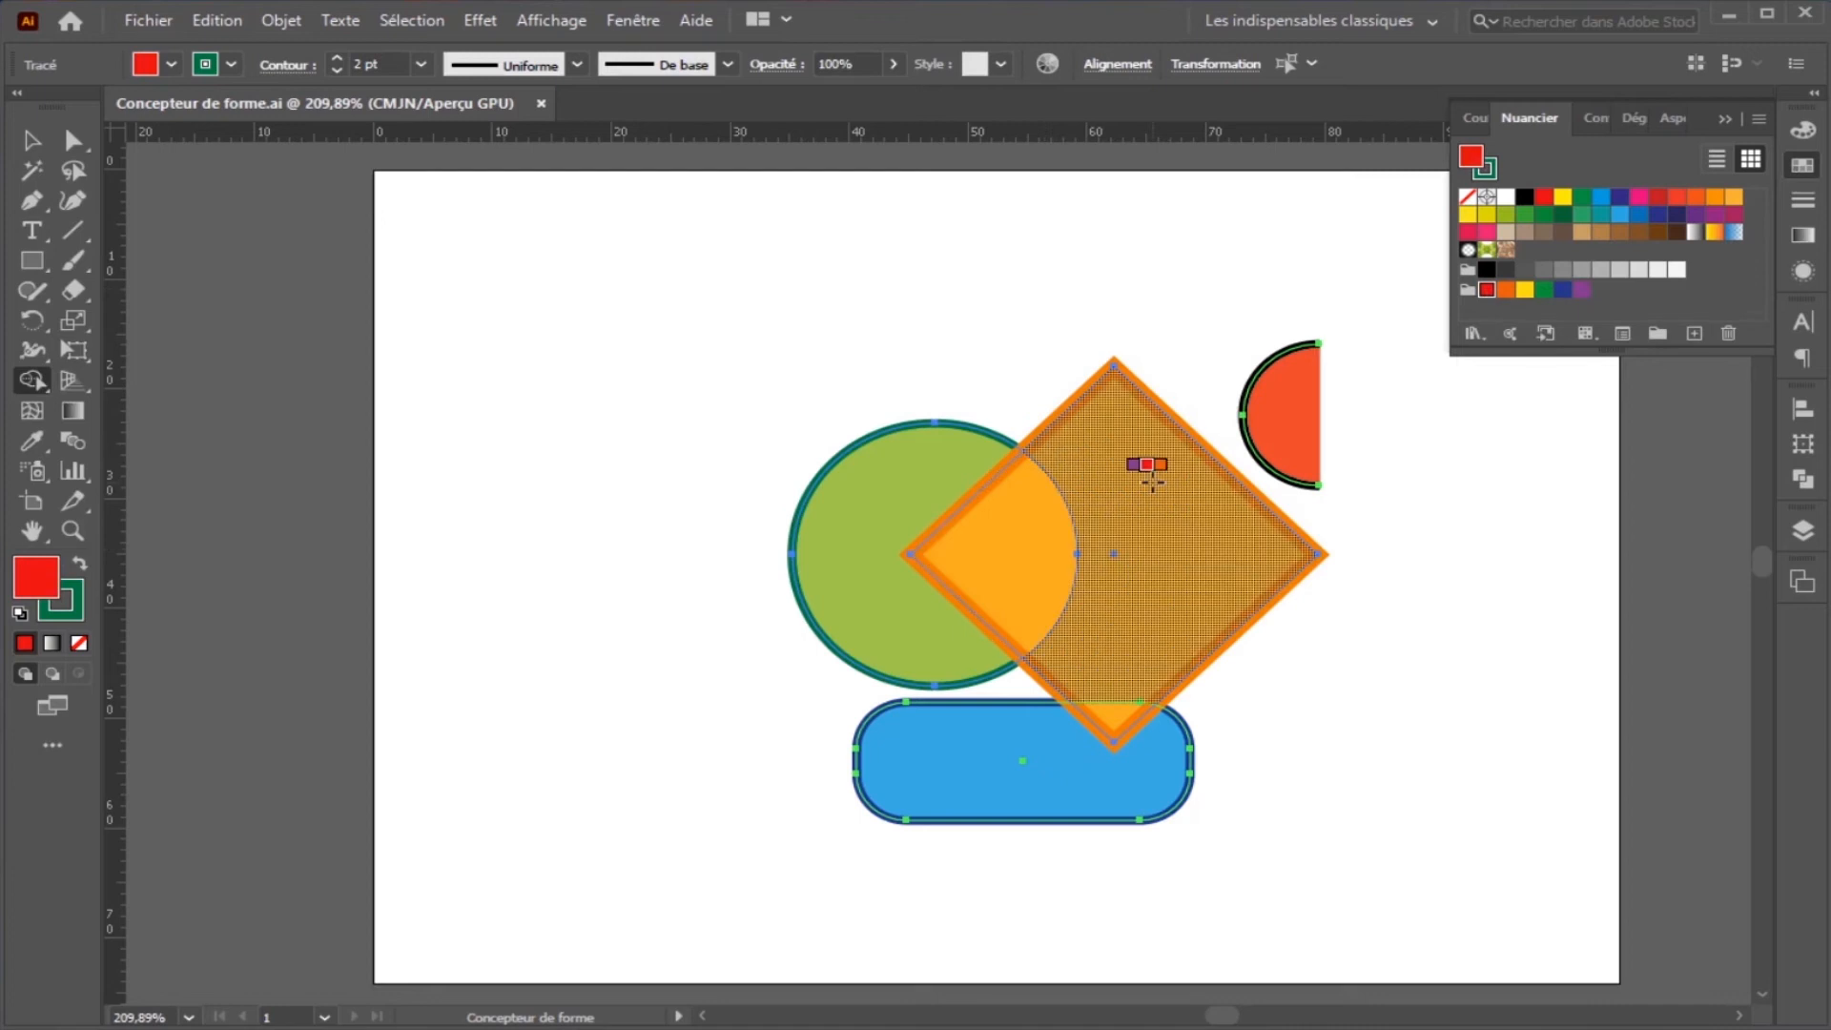
left_click_drag(1152, 477, 920, 496)
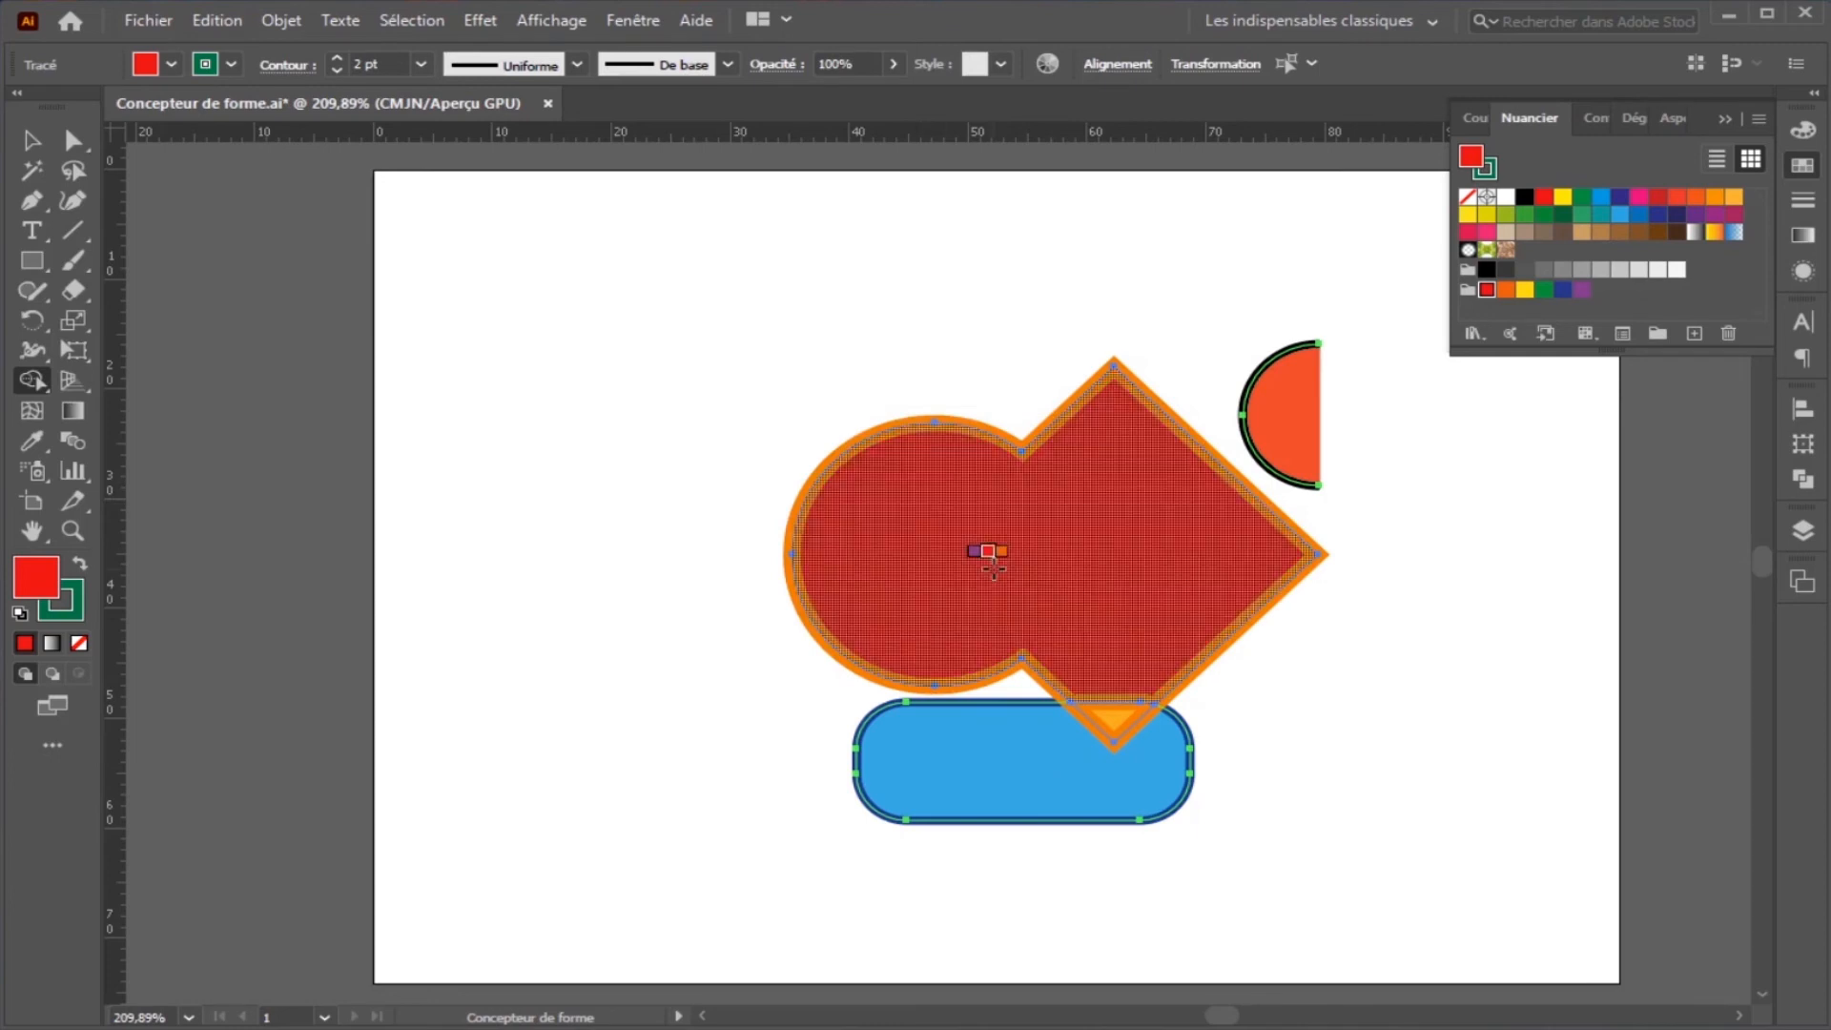
key("ctrl+z")
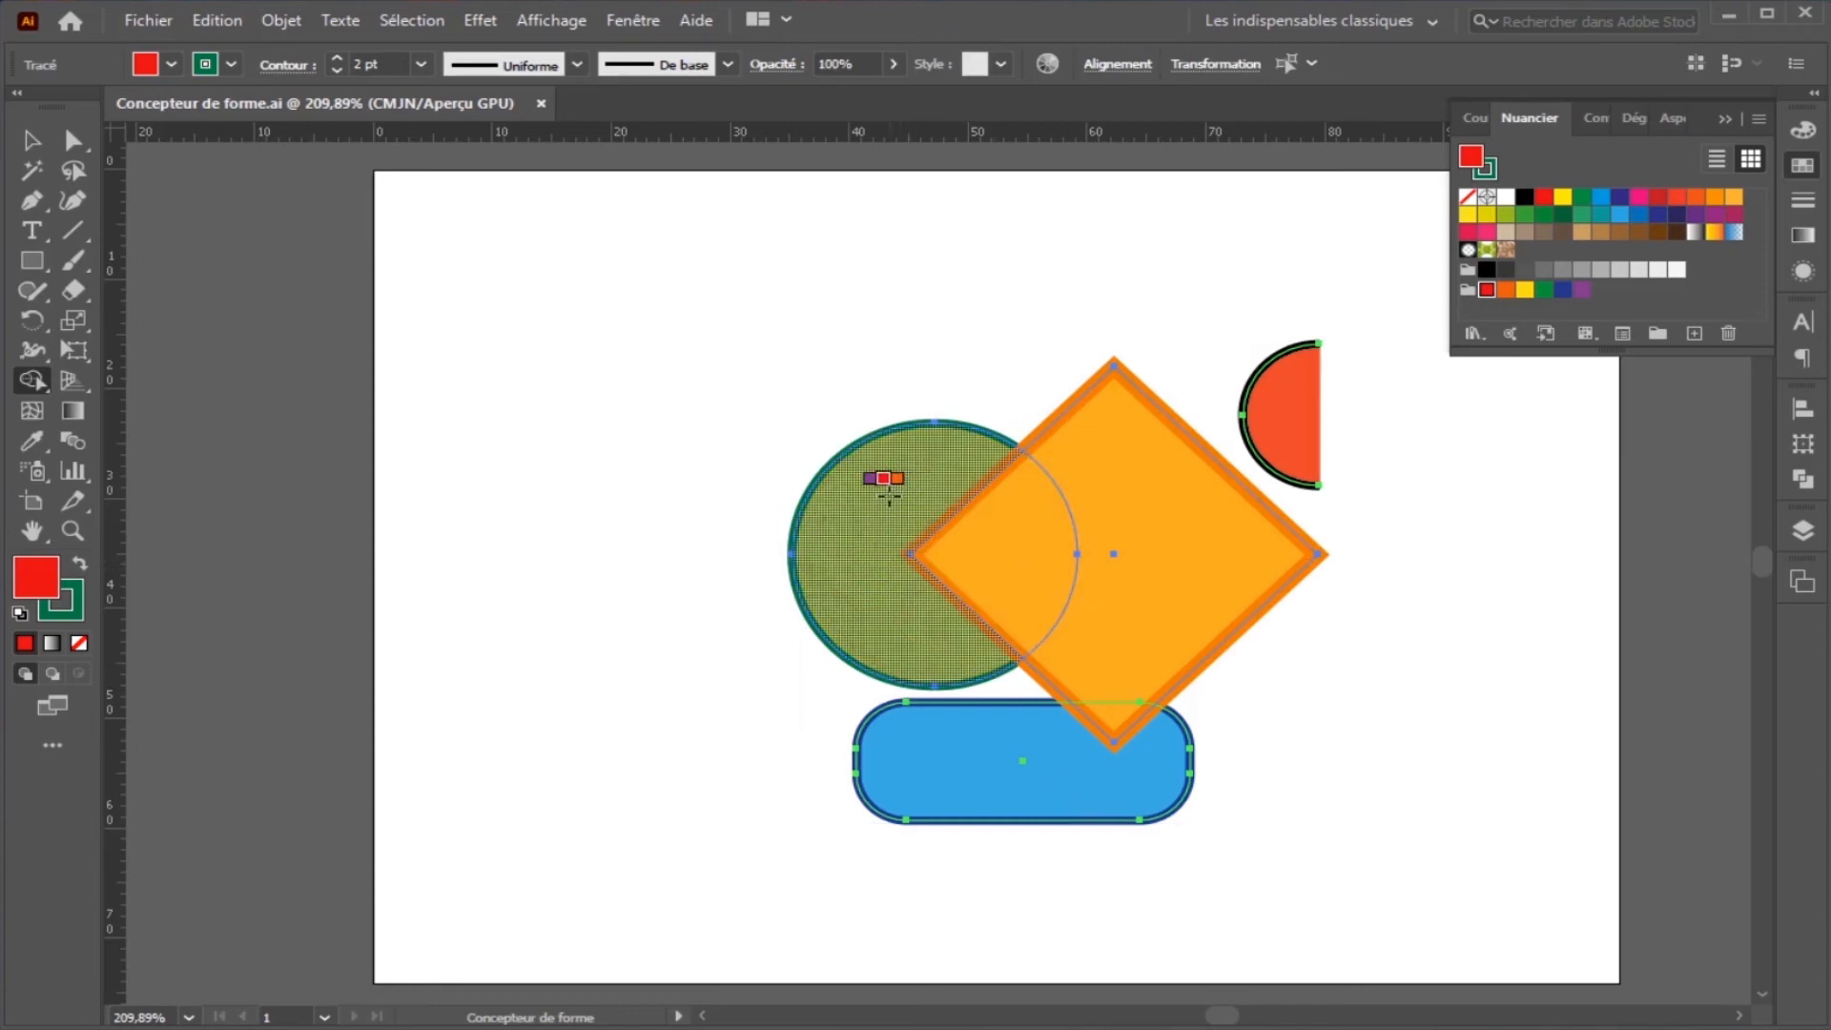
Merge the shapes from the green circle into the orange diamond, and fill the merged shape with the color group's purple swatch.
left_click_drag(888, 495, 1136, 539)
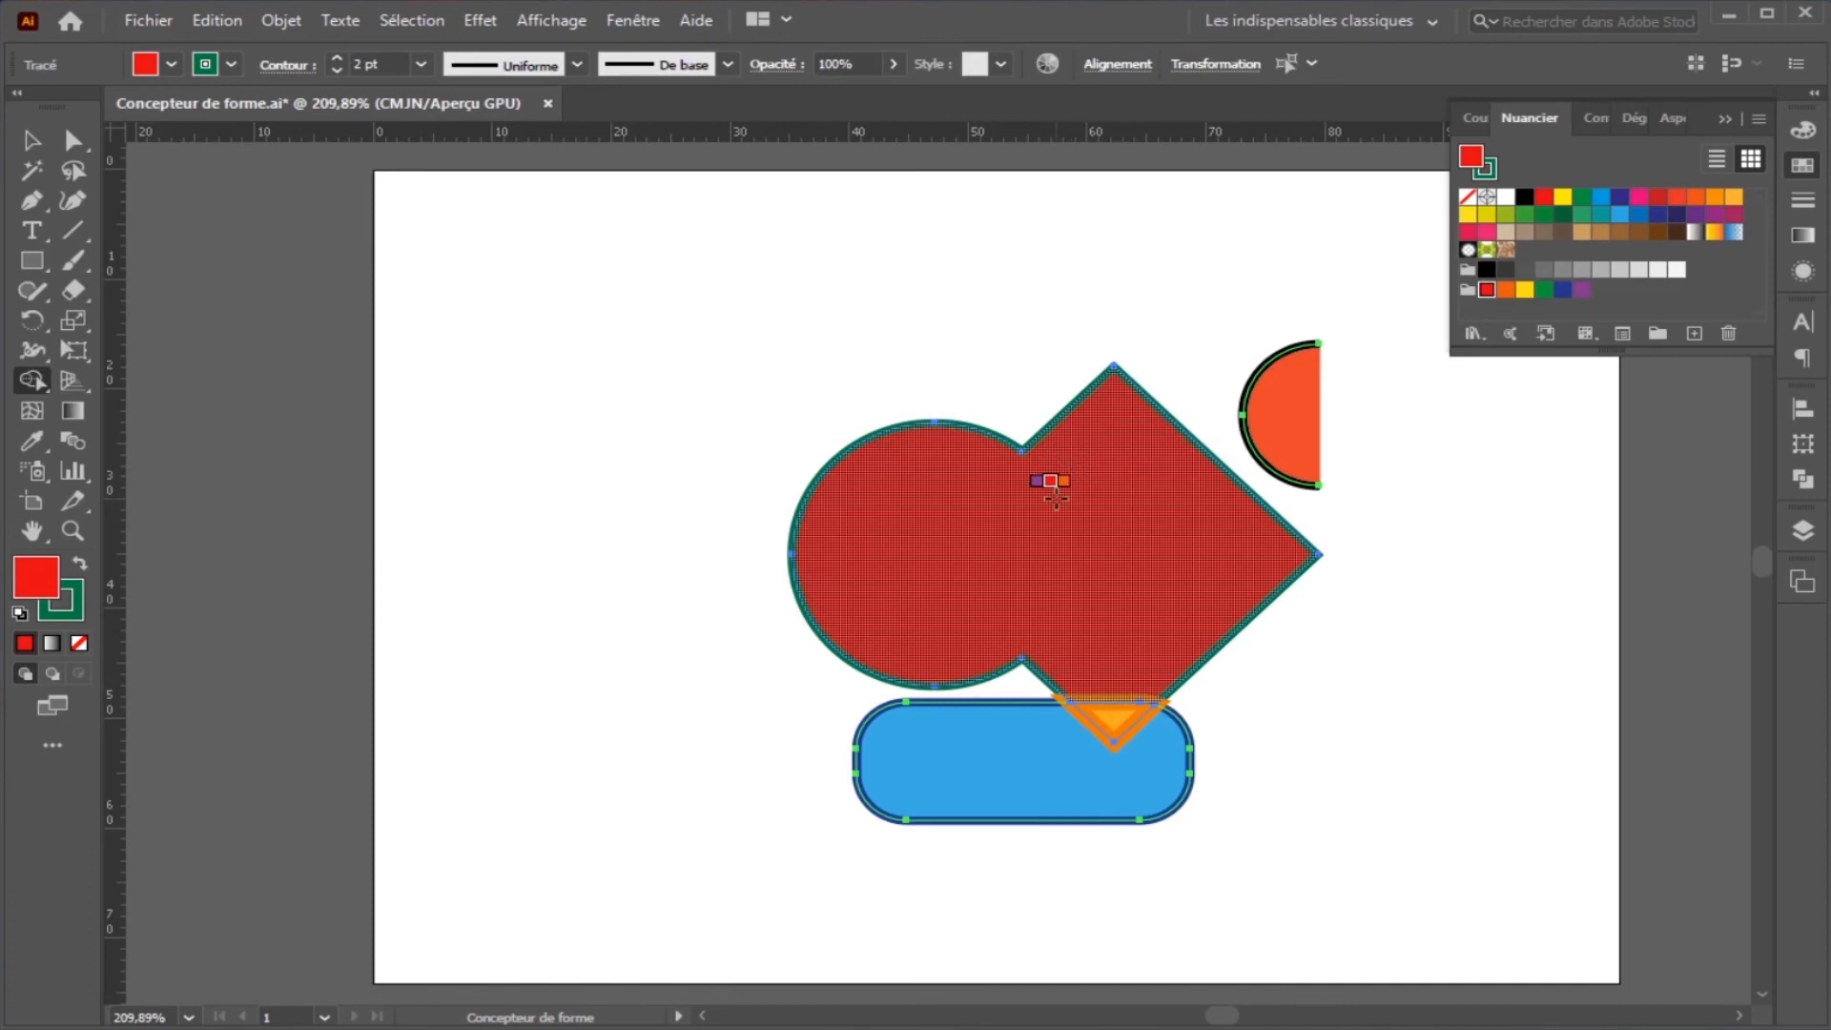
key("Right")
key("Right")
key("Right")
key("Right")
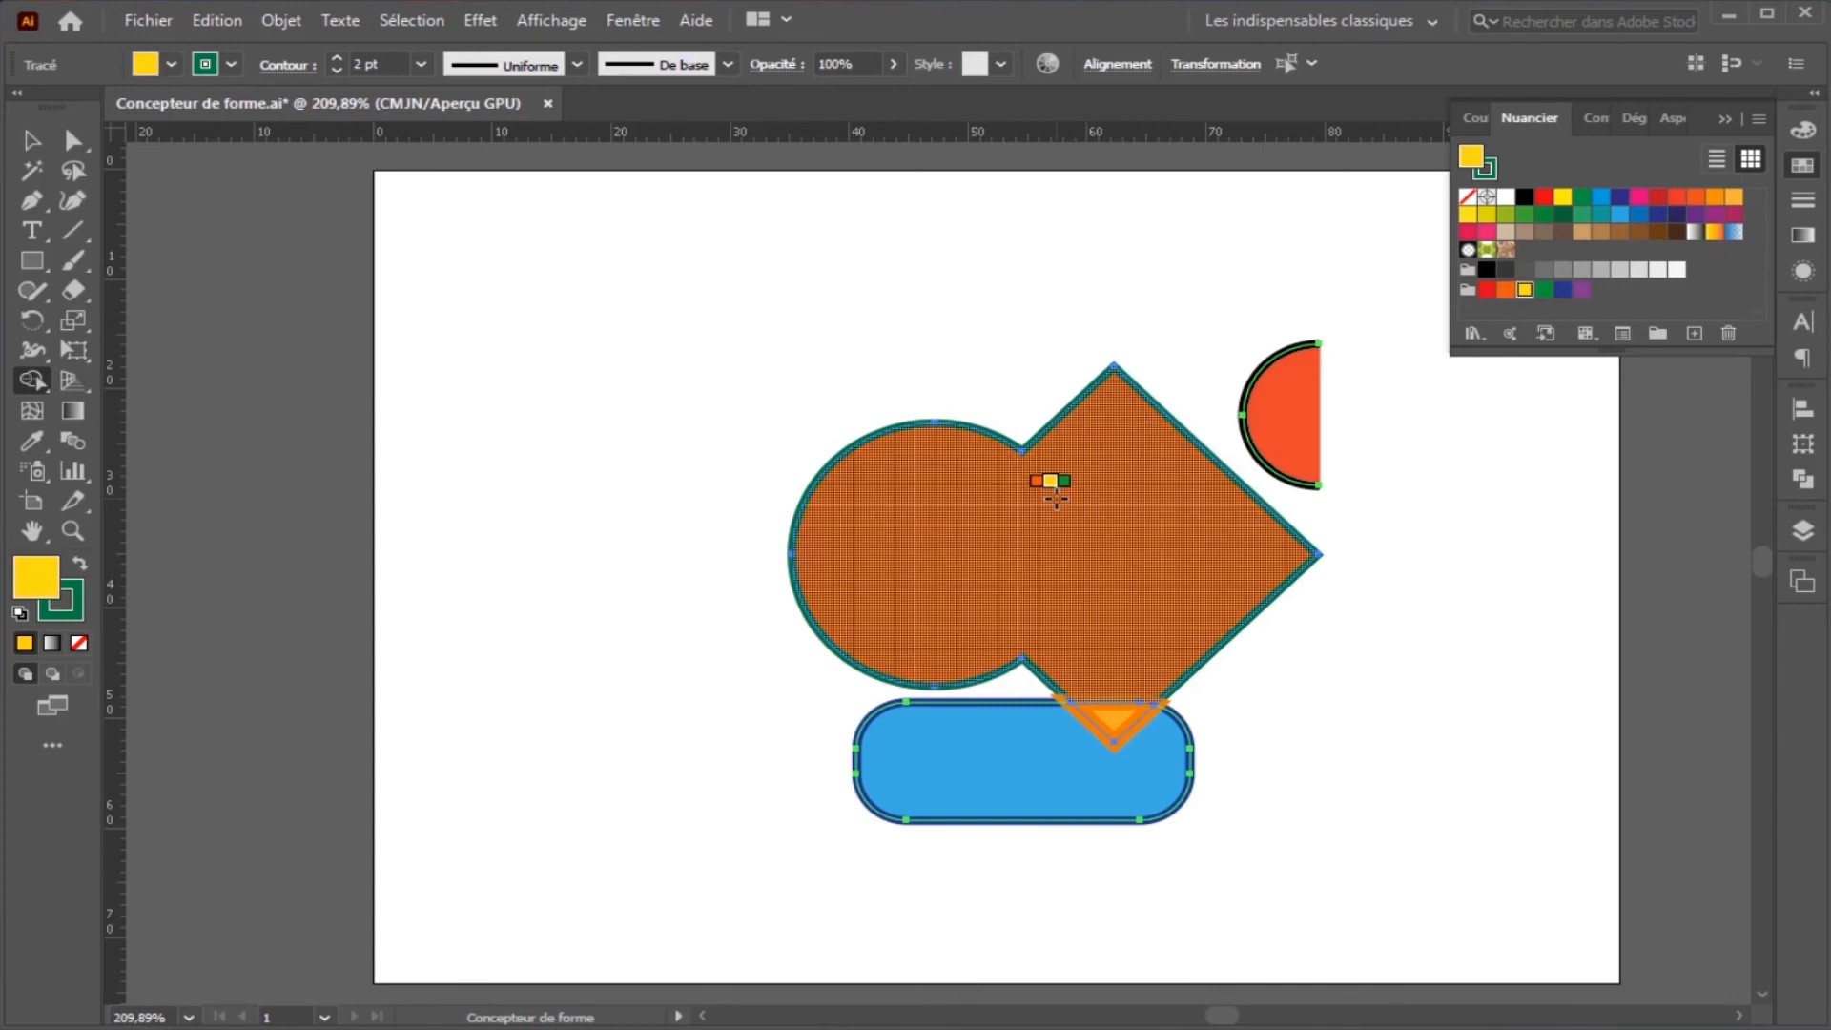
key("Right")
left_click(1055, 496)
Cycle the Shape Builder's active fill back and forth through the color group, ending on the yellow swatch.
key("Left")
key("Left")
key("Left")
key("Left")
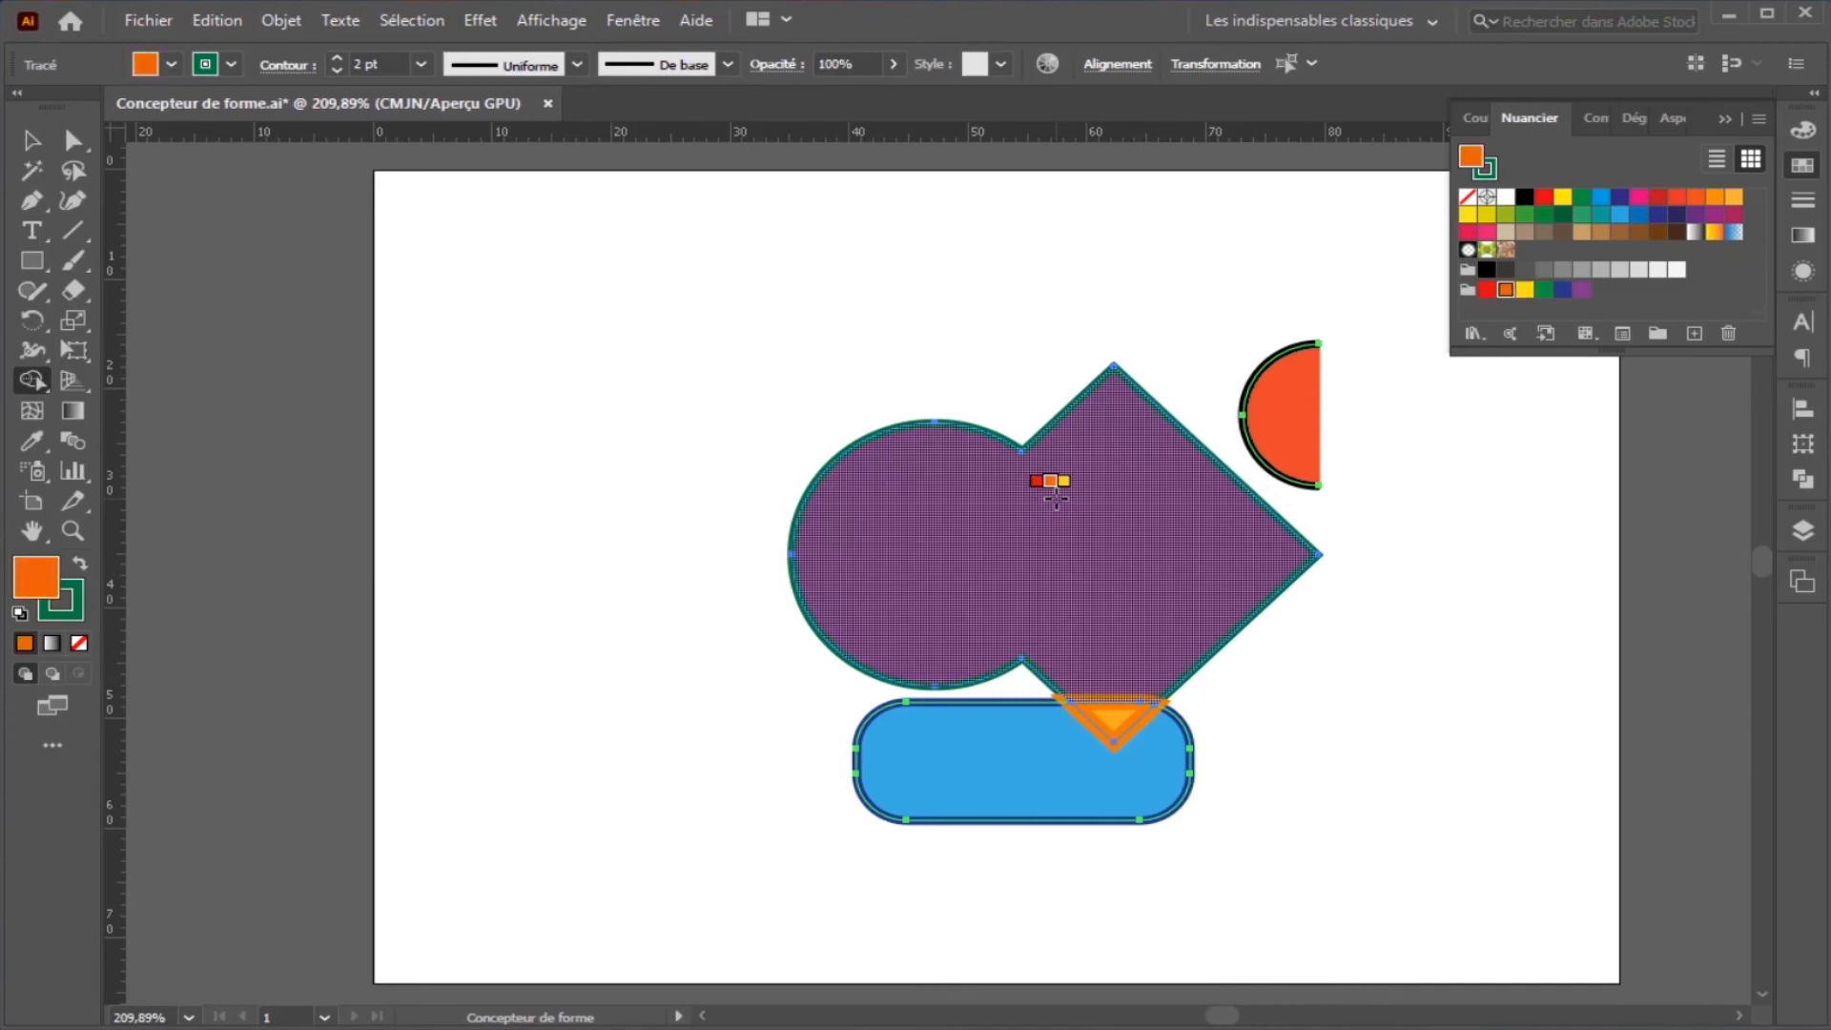
key("Right")
key("Right")
key("Right")
key("Right")
key("Left")
key("Left")
key("Left")
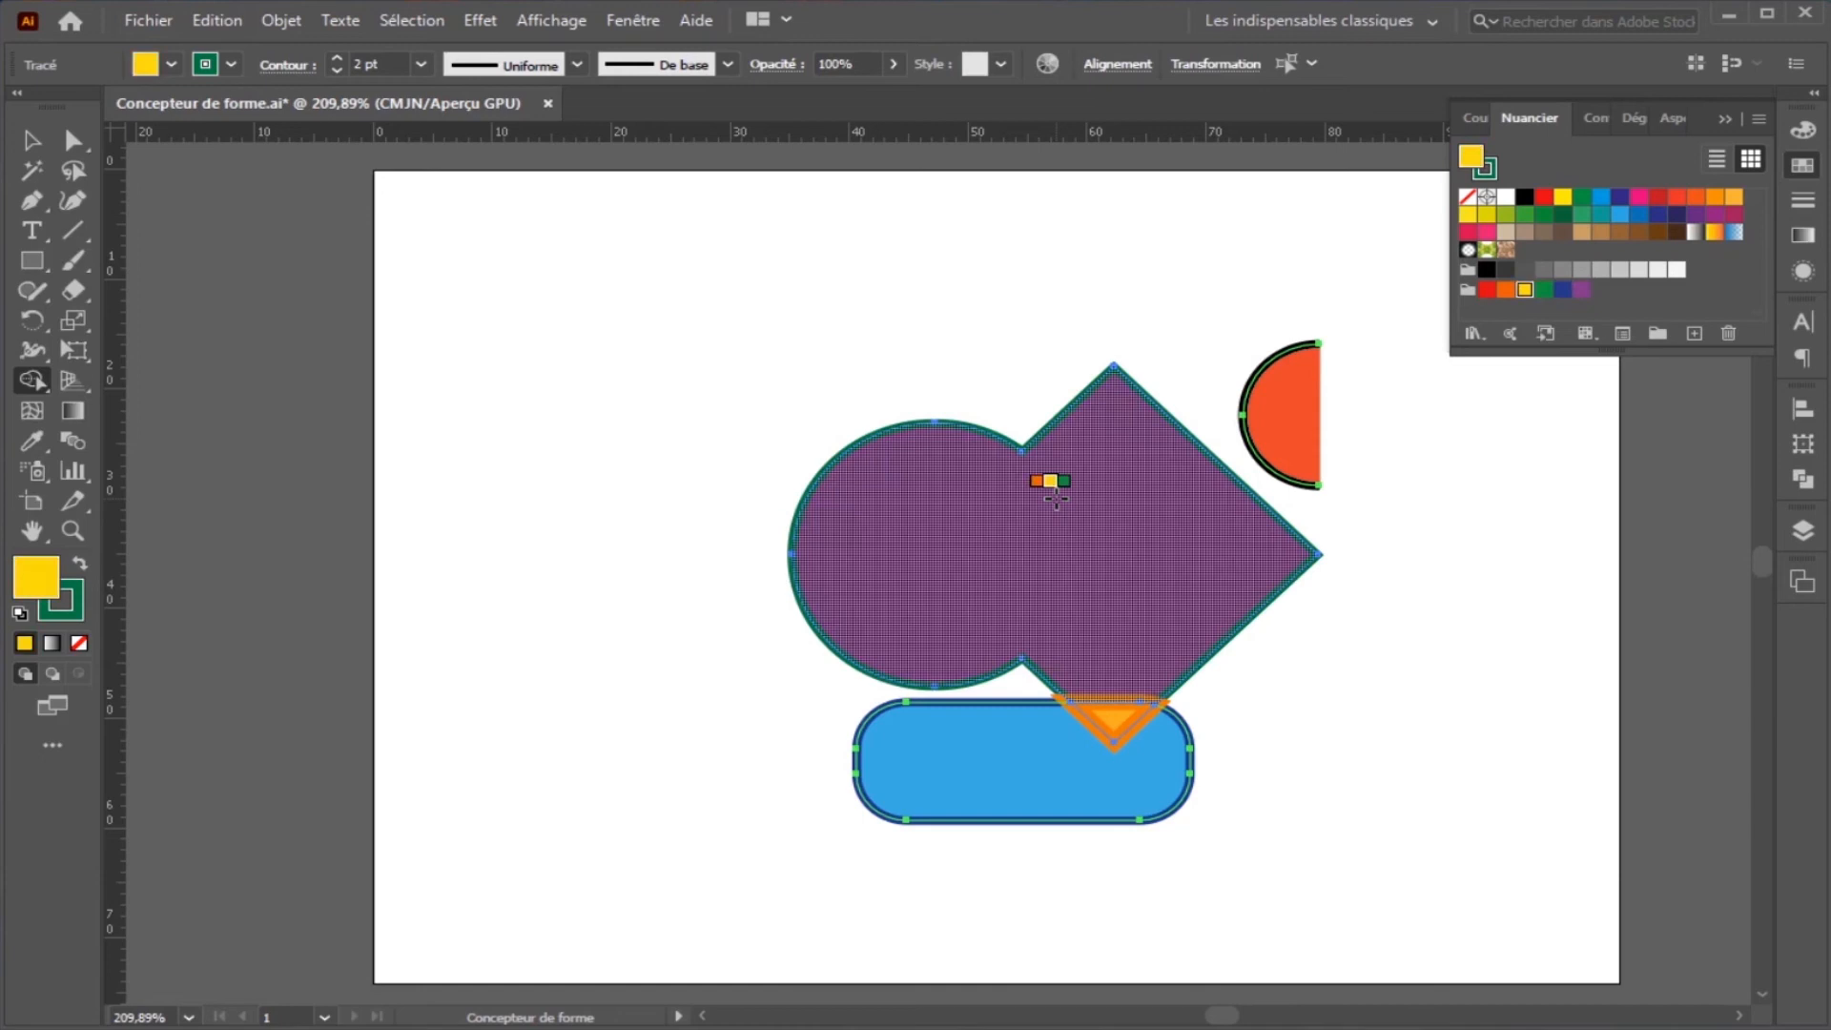
Switch the Shape Builder's active fill between the swatch groups, ending on the black swatch of the main swatches.
key("Up")
key("Up")
key("Down")
key("Down")
key("Up")
key("Up")
key("Down")
key("Right")
key("Up")
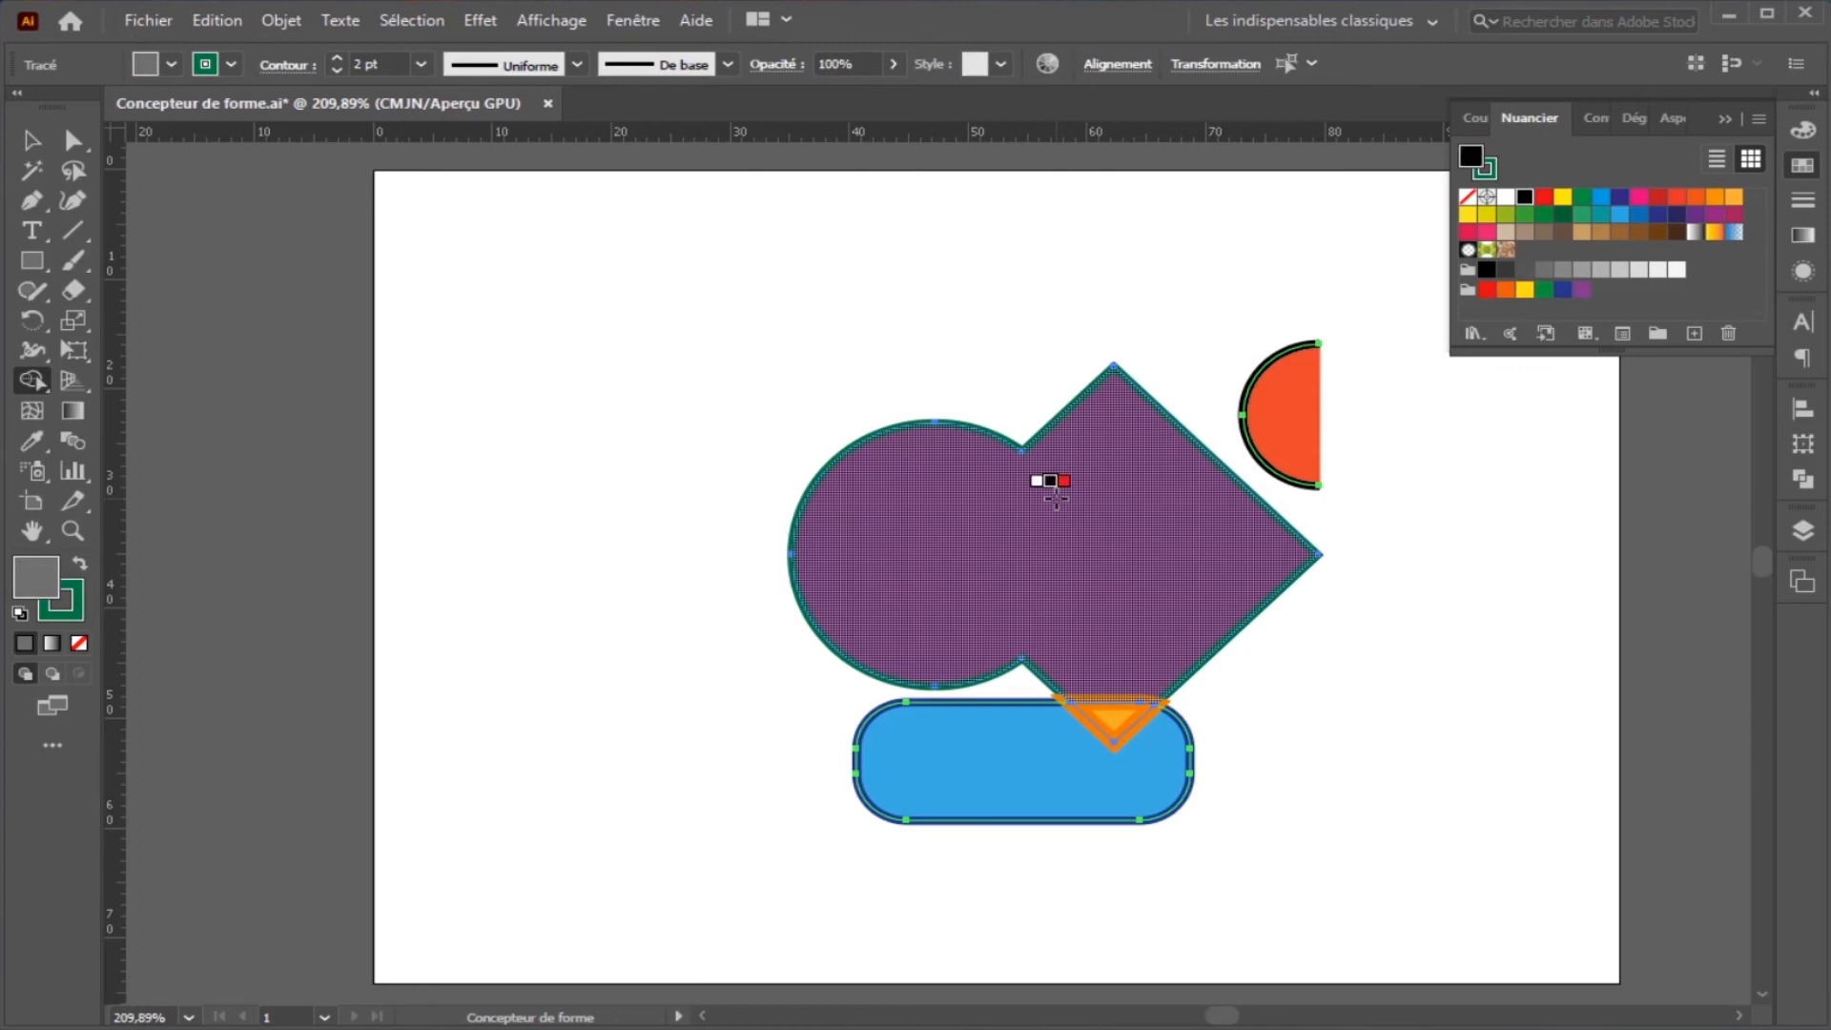
Advance the active fill through the main swatches from black to the red-orange swatch.
key("Right")
key("Right")
key("Right")
key("Right")
key("Right")
key("Right")
key("Right")
key("Right")
key("Right")
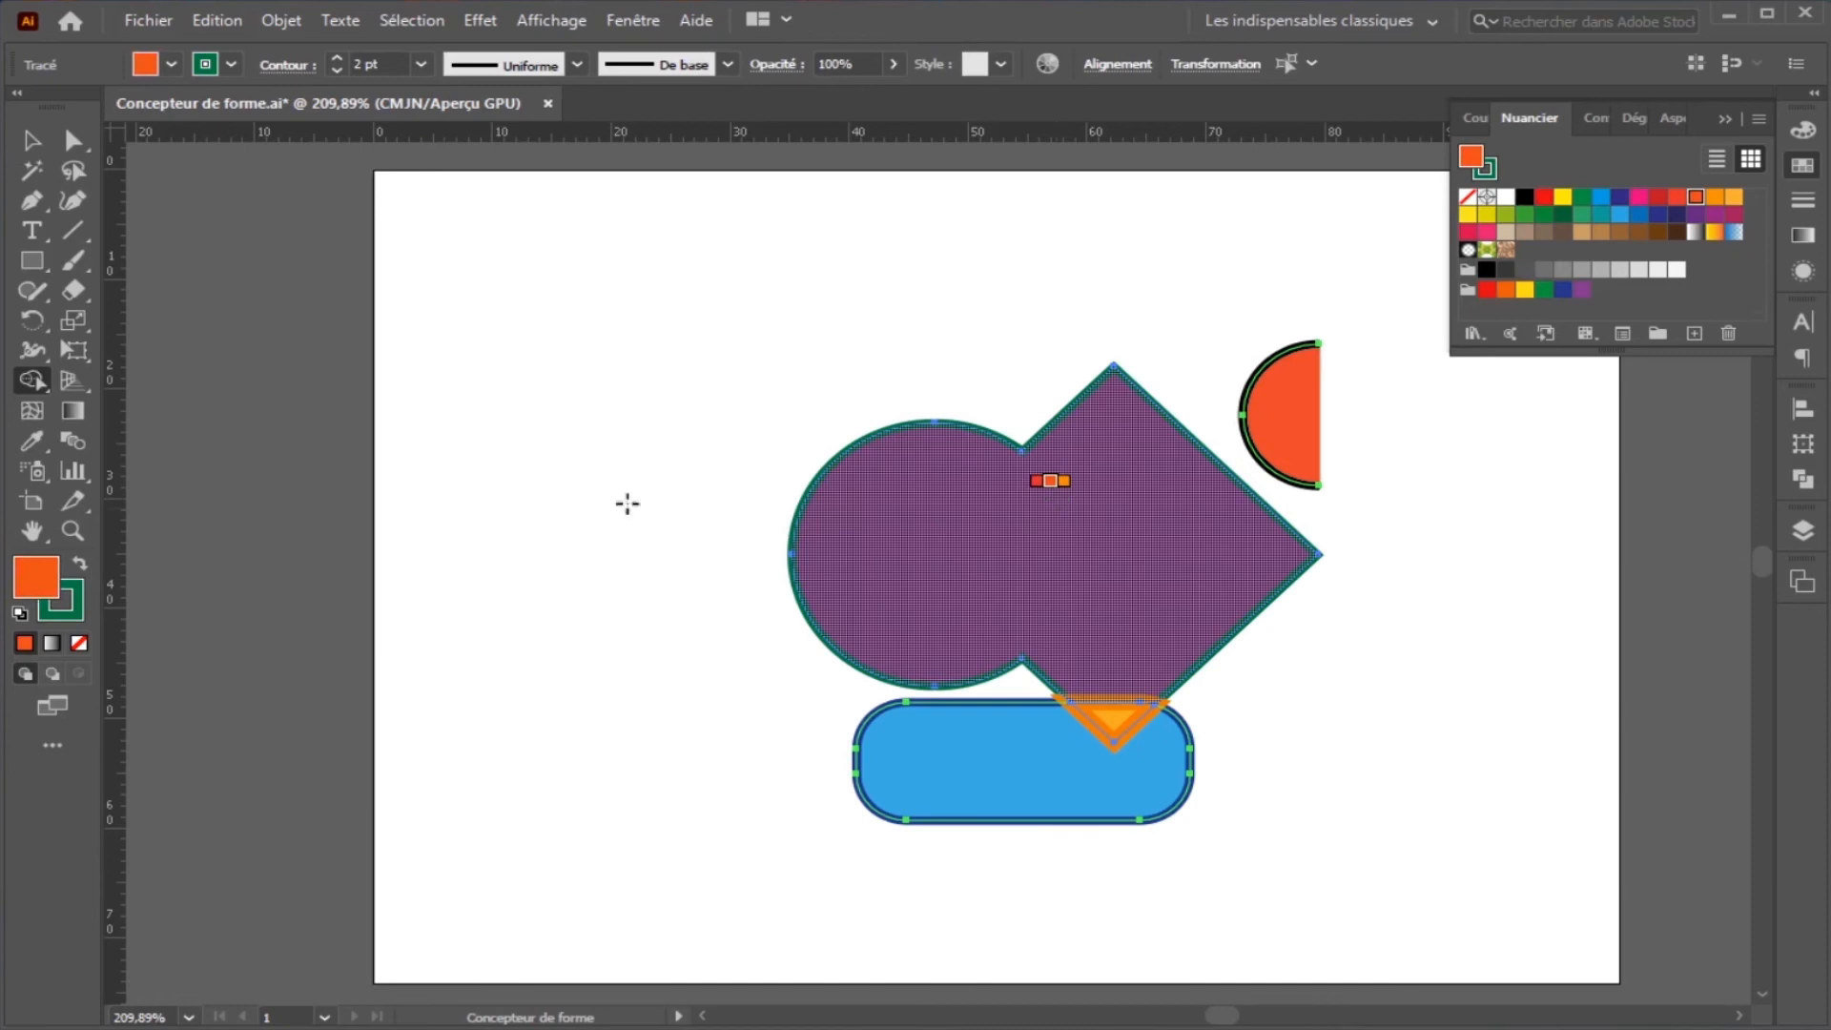
Disable the Curseur d'aperçu de la nuance option for the Shape Builder tool.
double_click(32, 380)
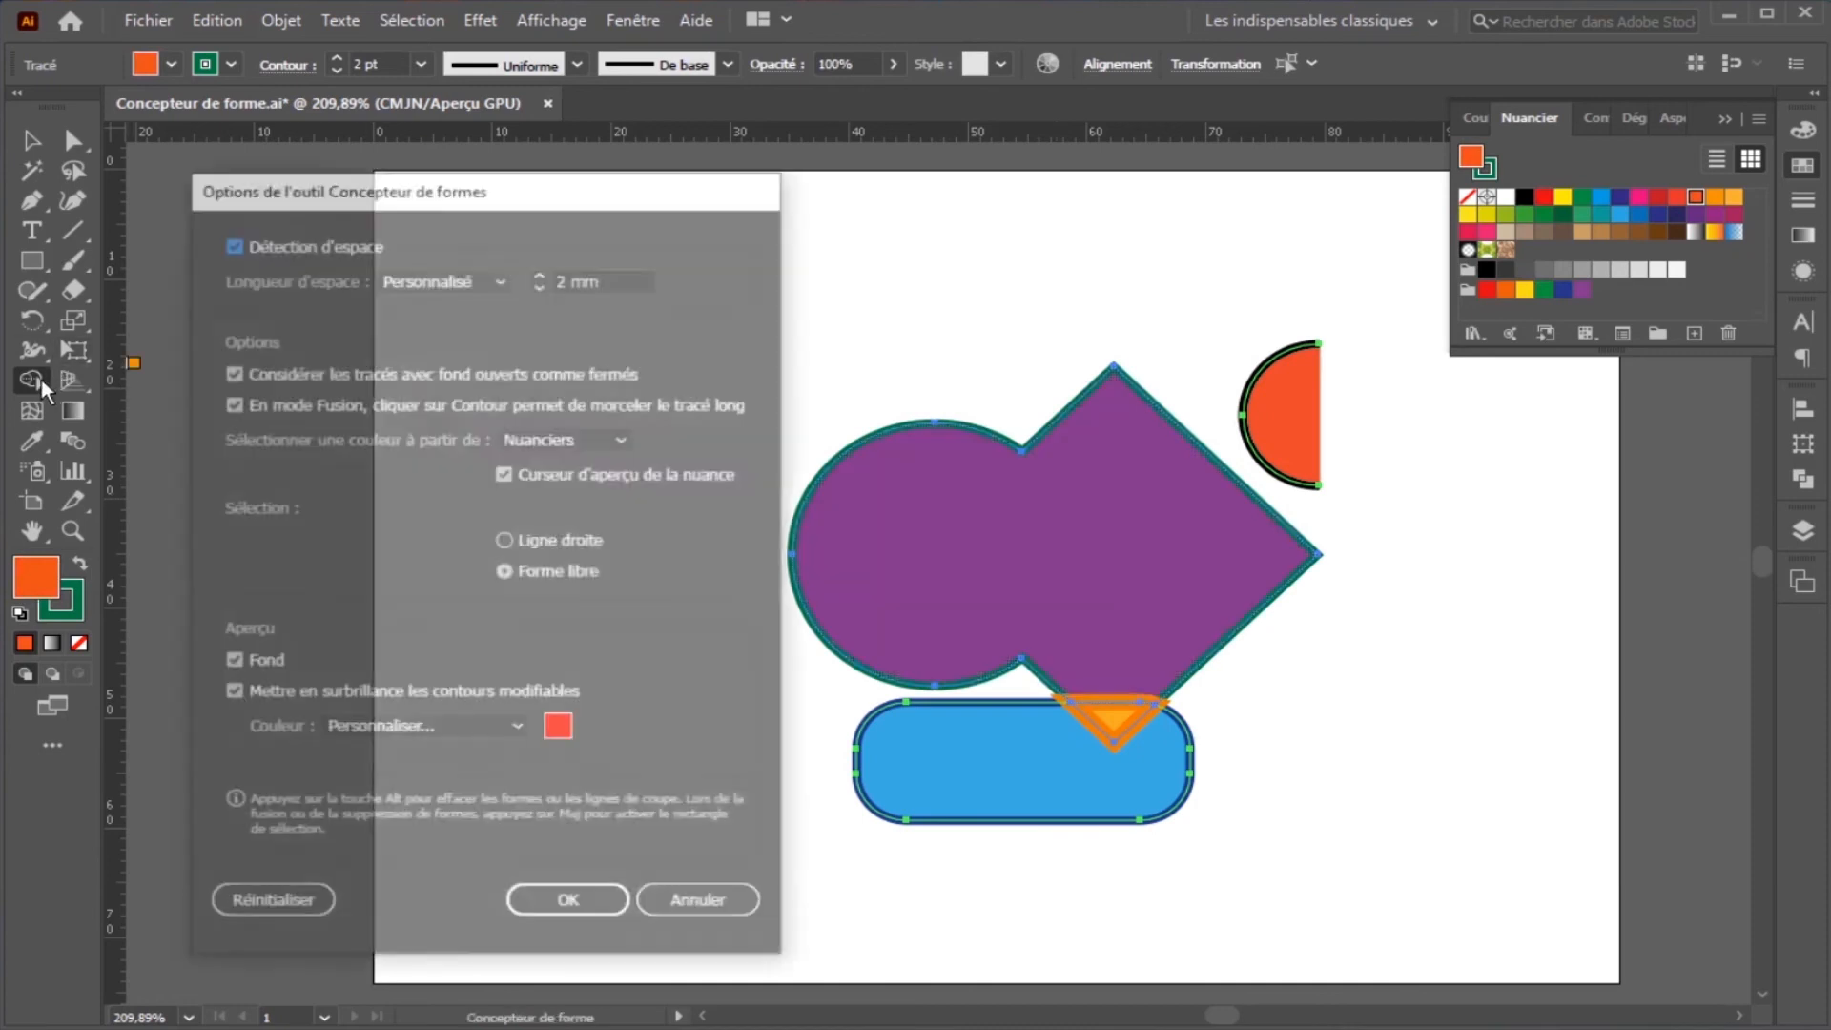
left_click(505, 473)
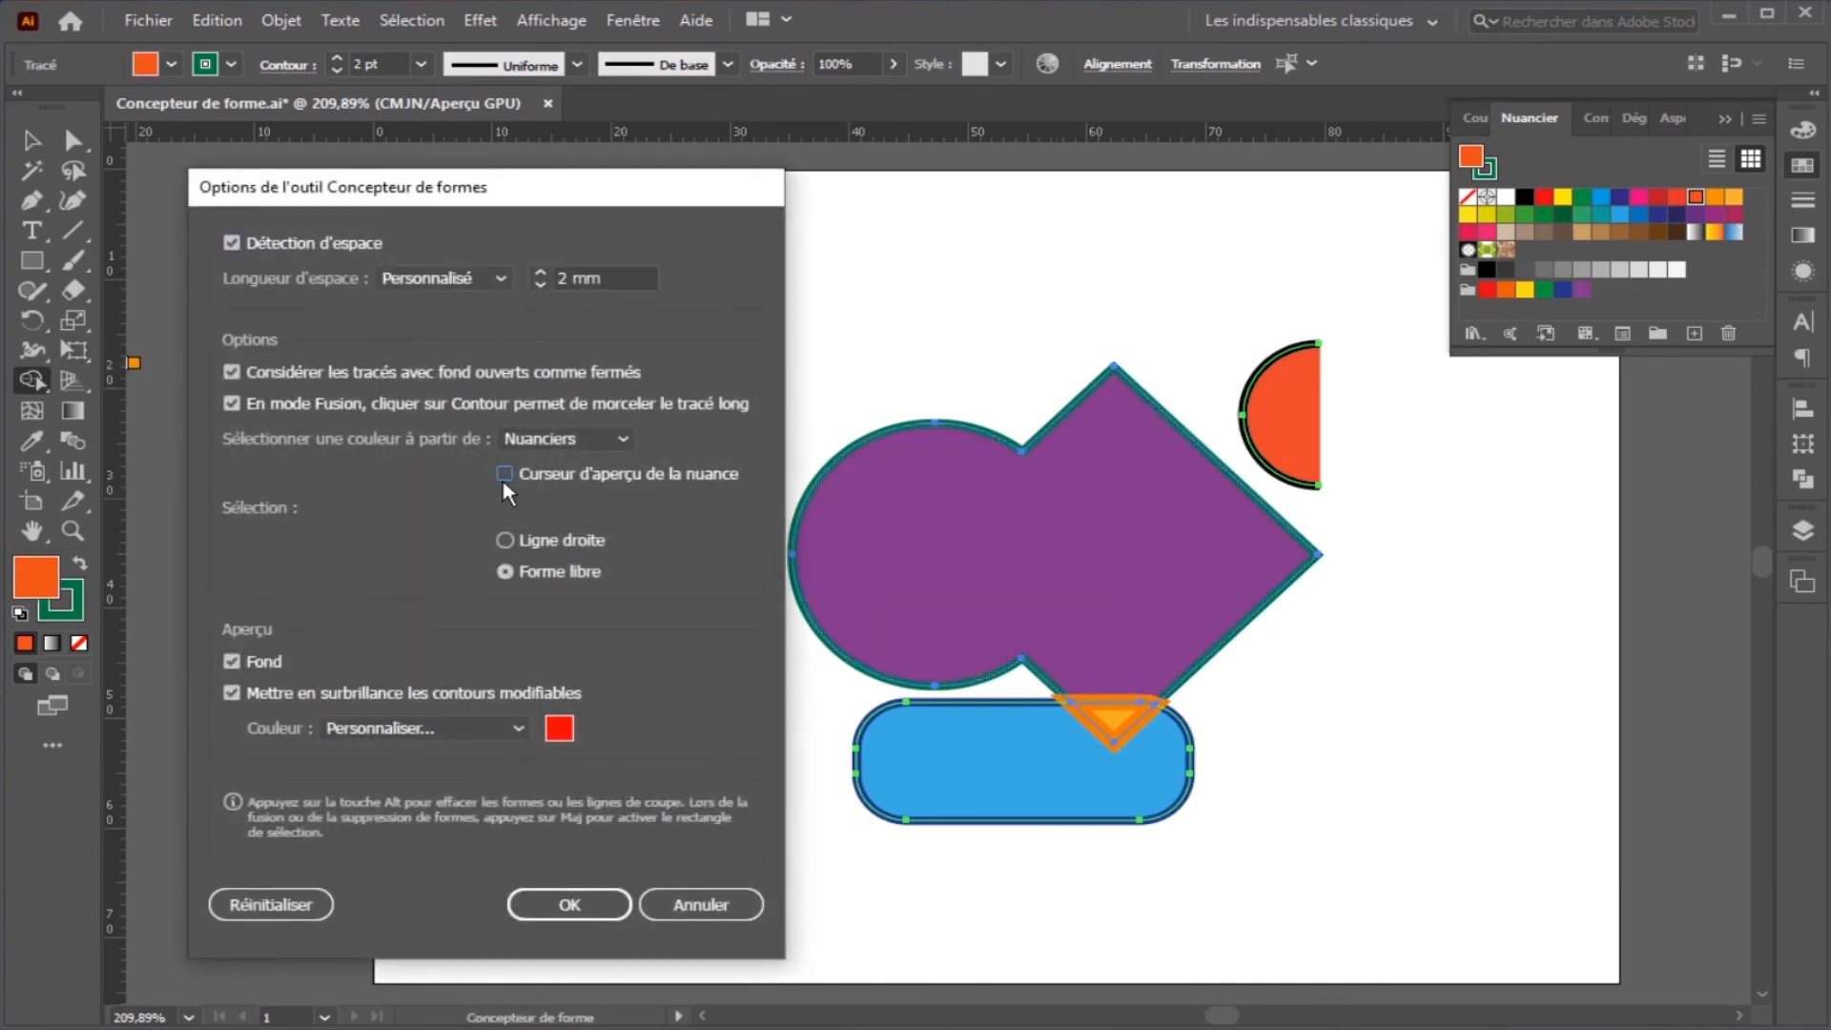
left_click(570, 904)
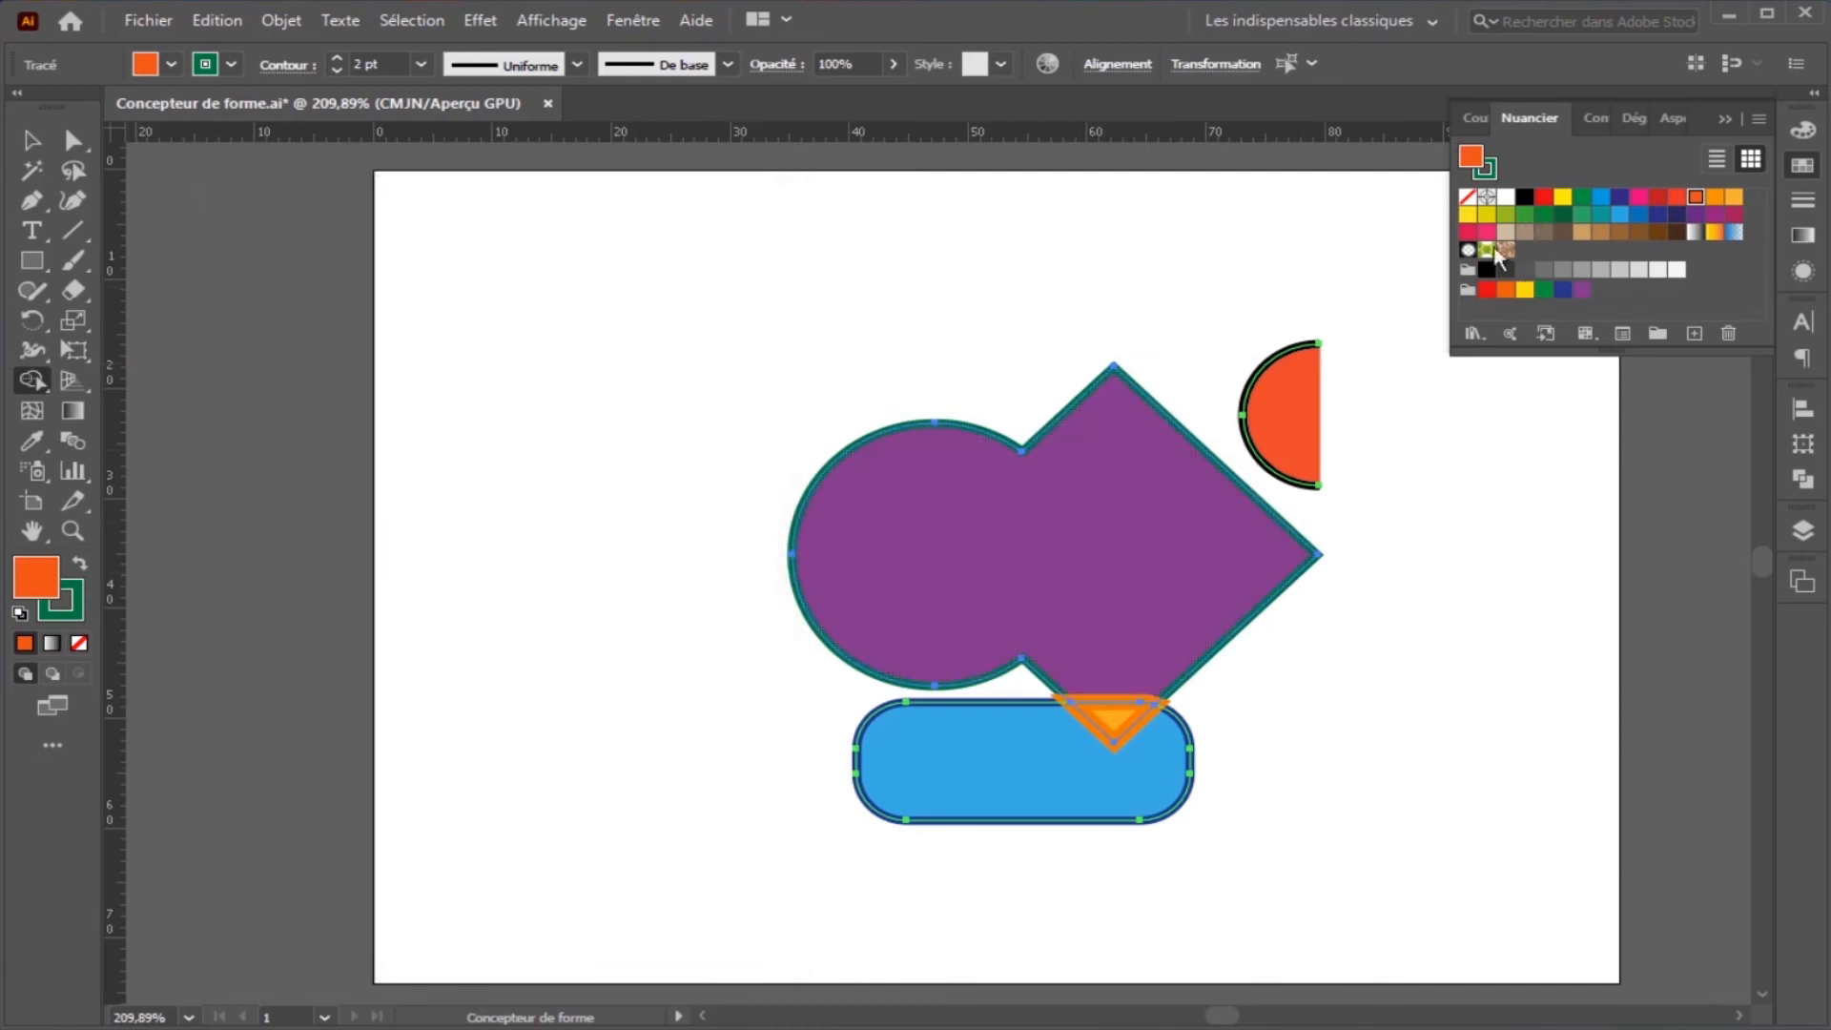
Fill the merged circle-diamond shape and the small triangle below it with the teal swatch using Shape Builder.
left_click(1602, 213)
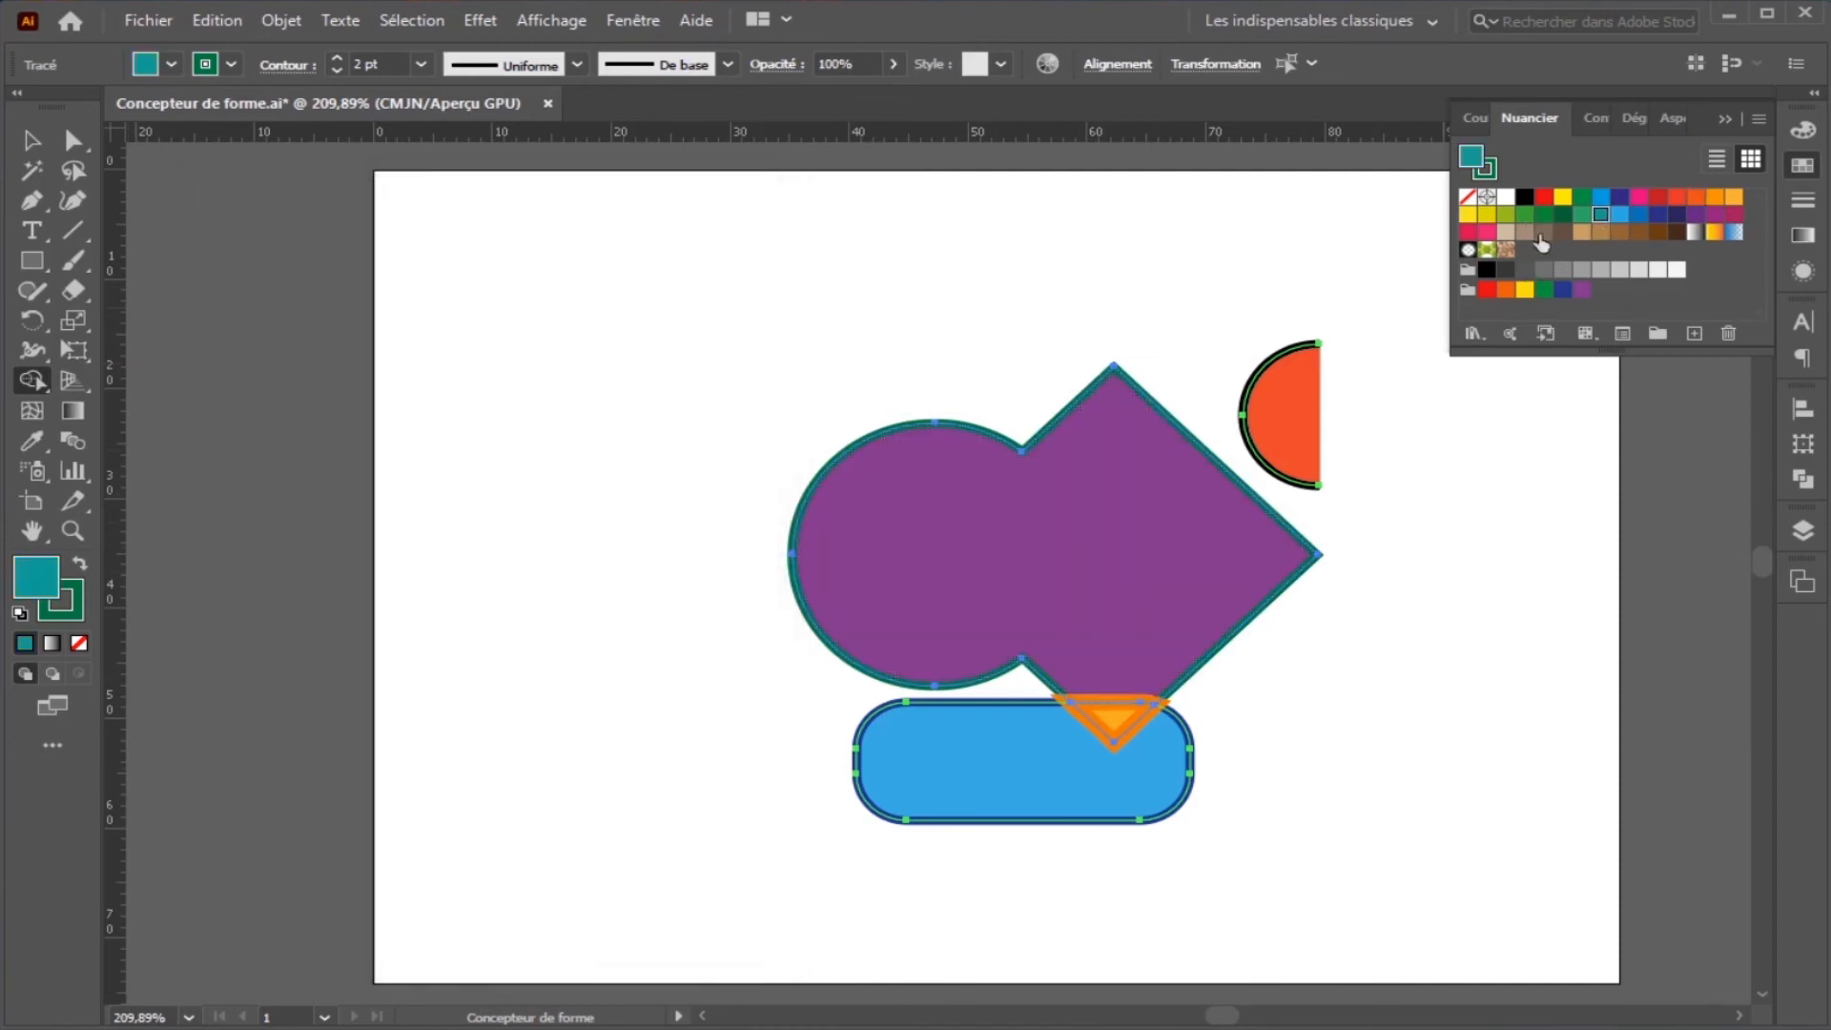
left_click(1045, 553)
left_click(1114, 717)
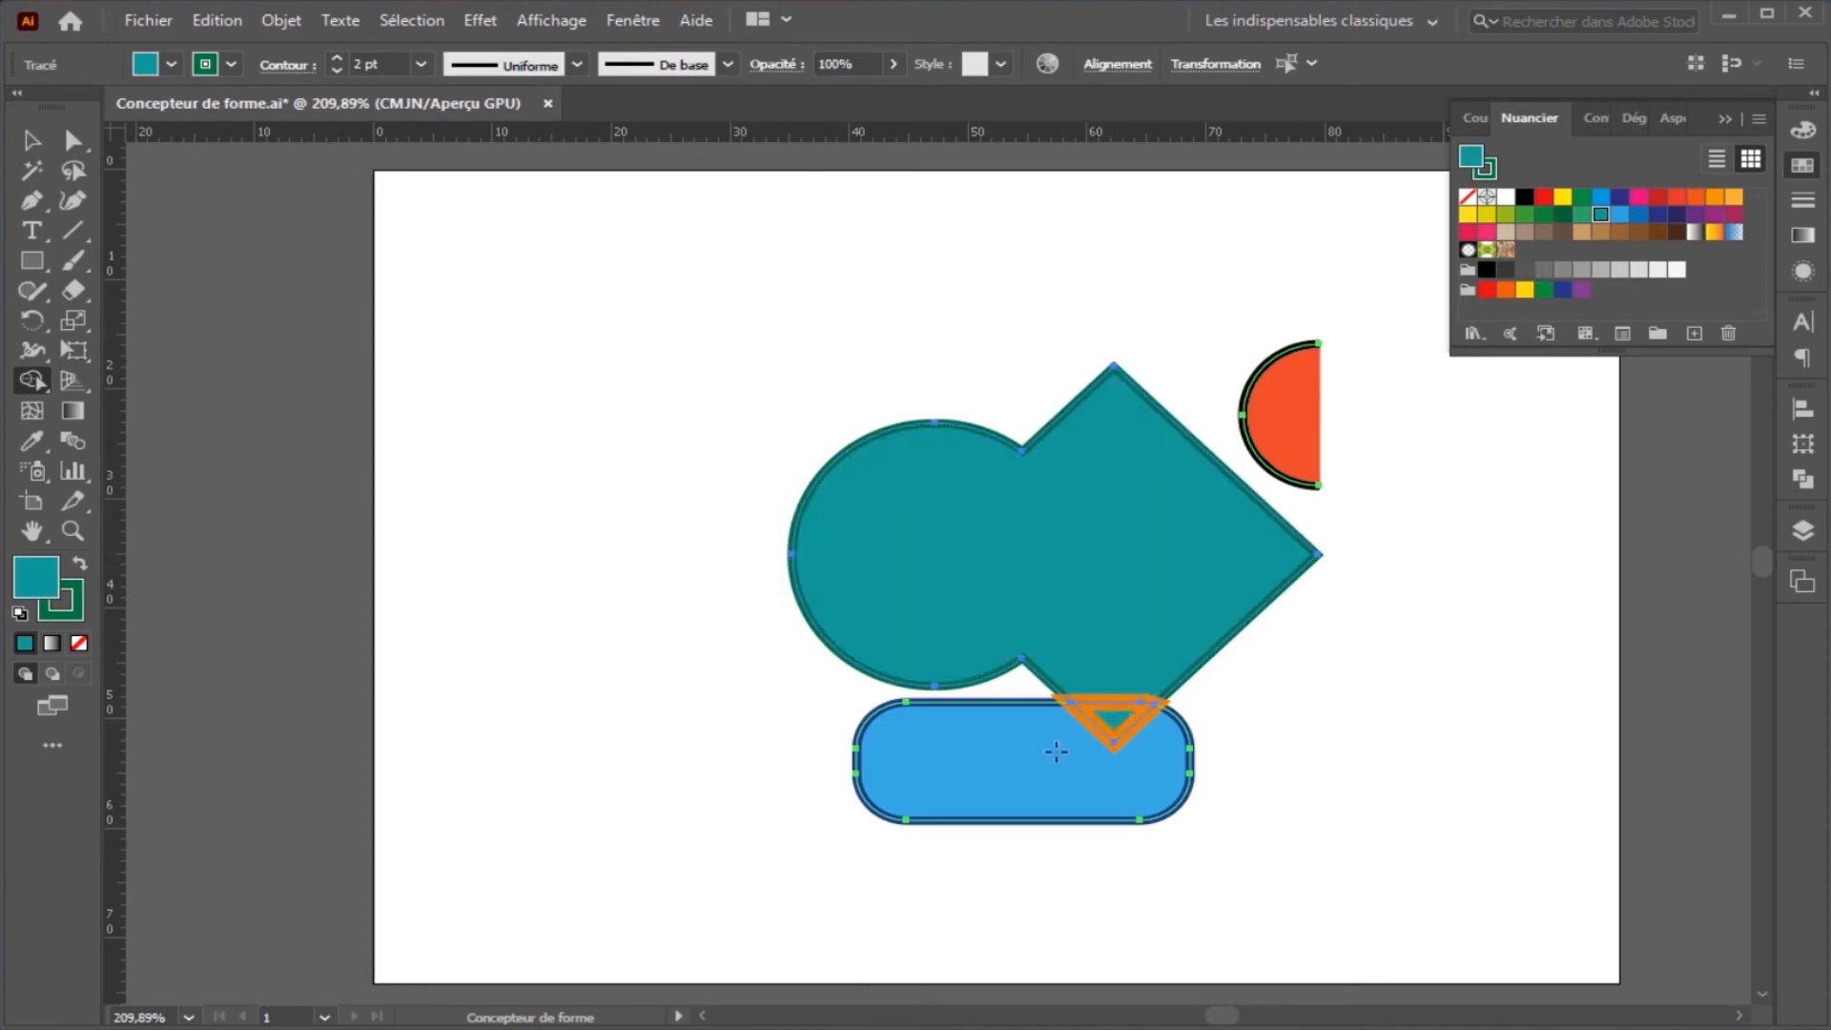
Fill the small triangle and the rounded rectangle with the medium blue swatch using Shape Builder.
left_click(1639, 213)
left_click(1109, 717)
left_click(1021, 764)
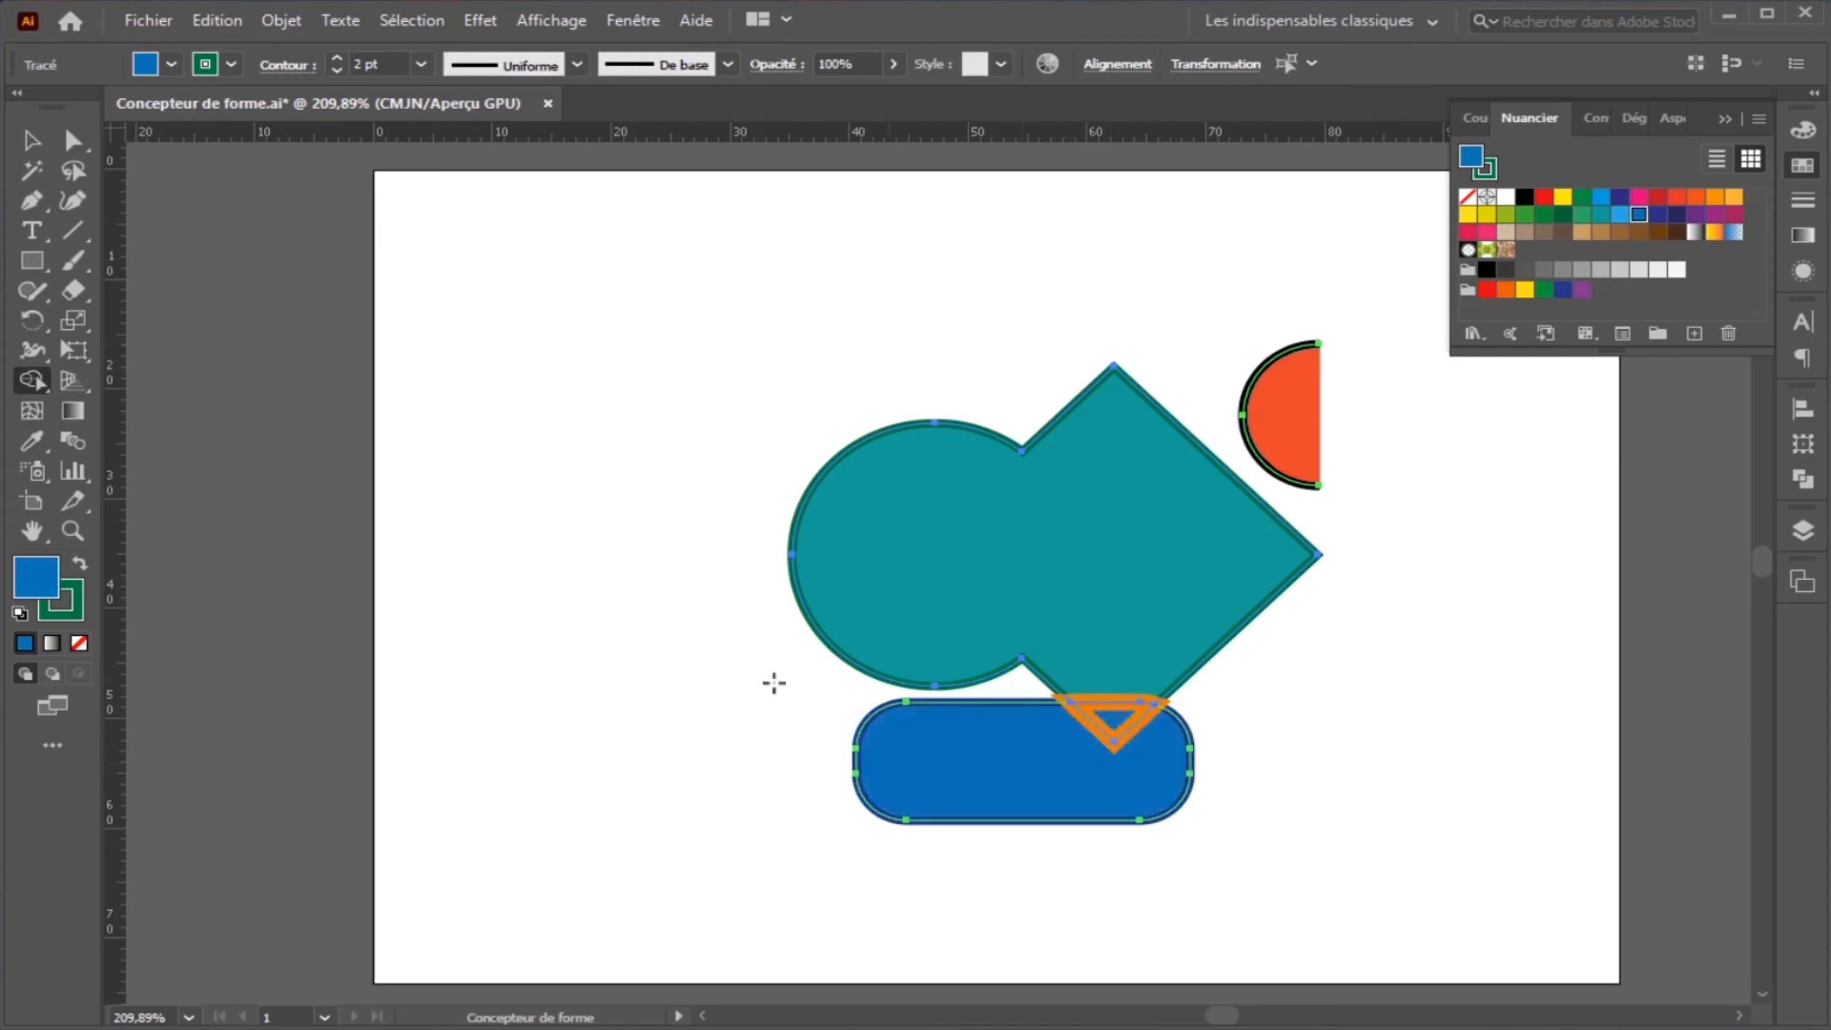
Set the Shape Builder selection mode to Ligne droite, and undo the recent fills and the circle-diamond merge.
double_click(31, 381)
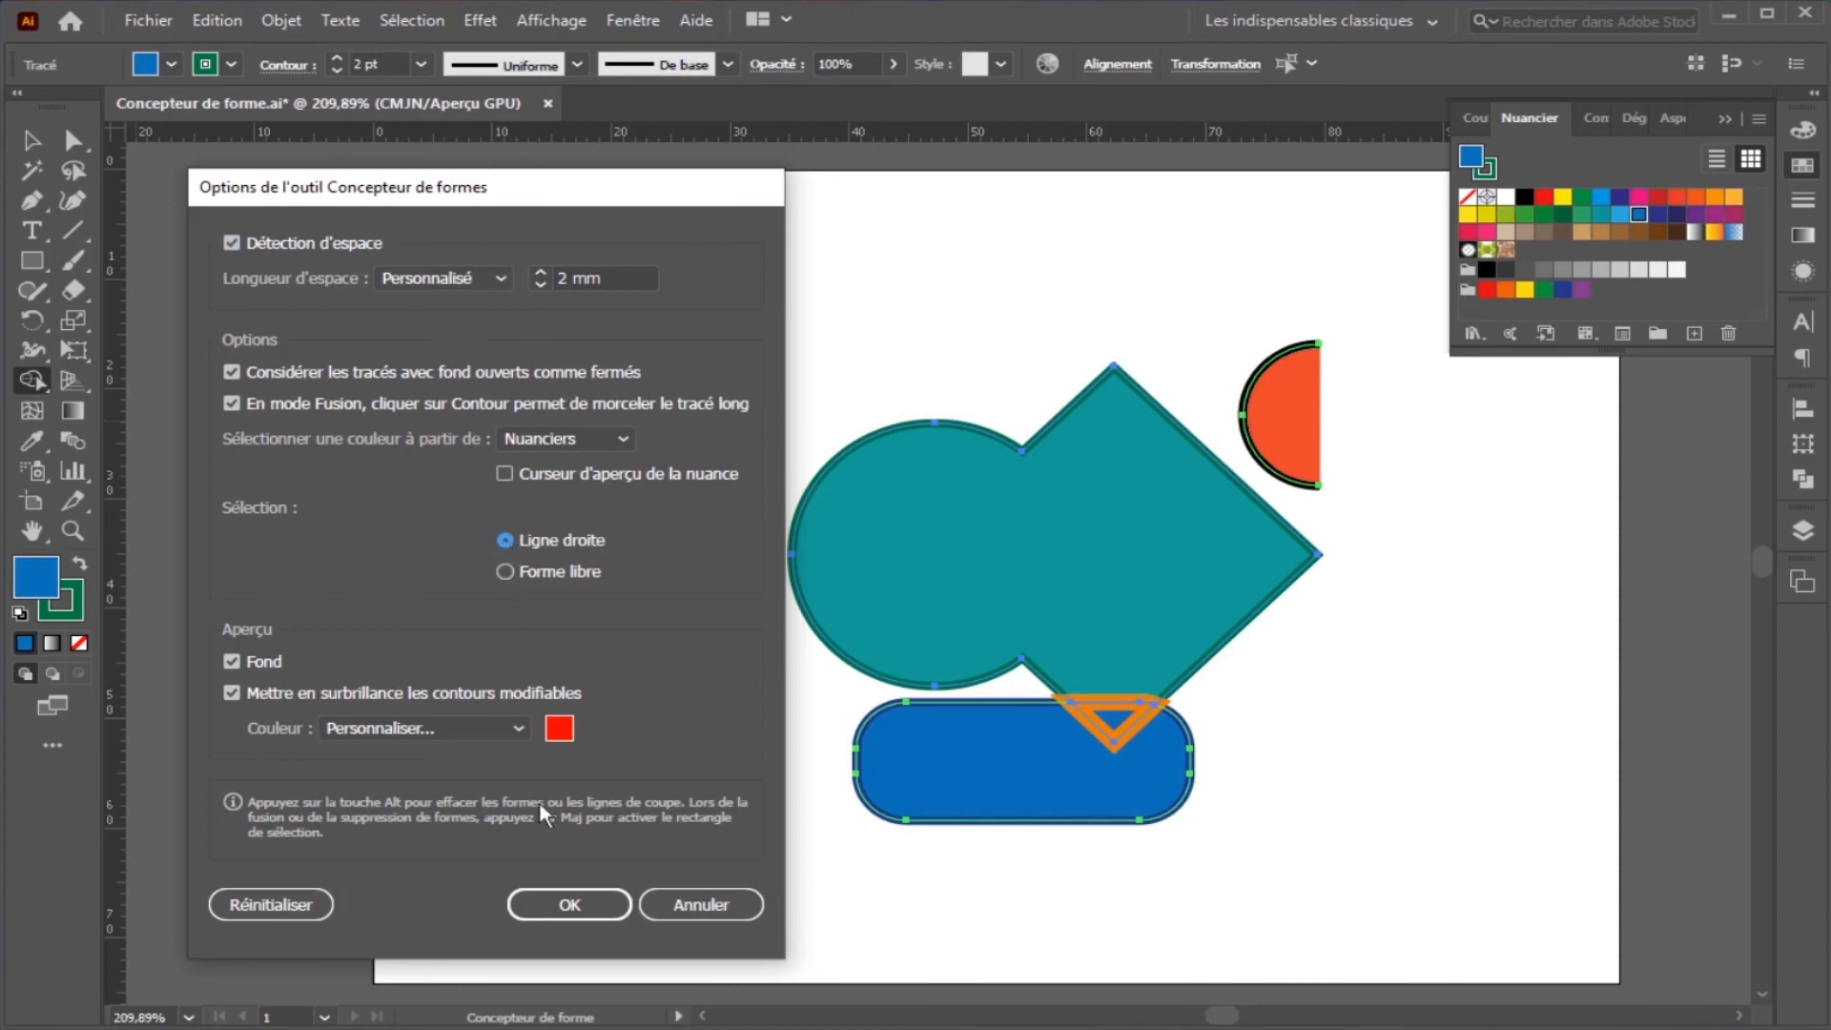
left_click(560, 907)
key("ctrl+z")
key("ctrl+z")
key("ctrl+z")
key("ctrl+z")
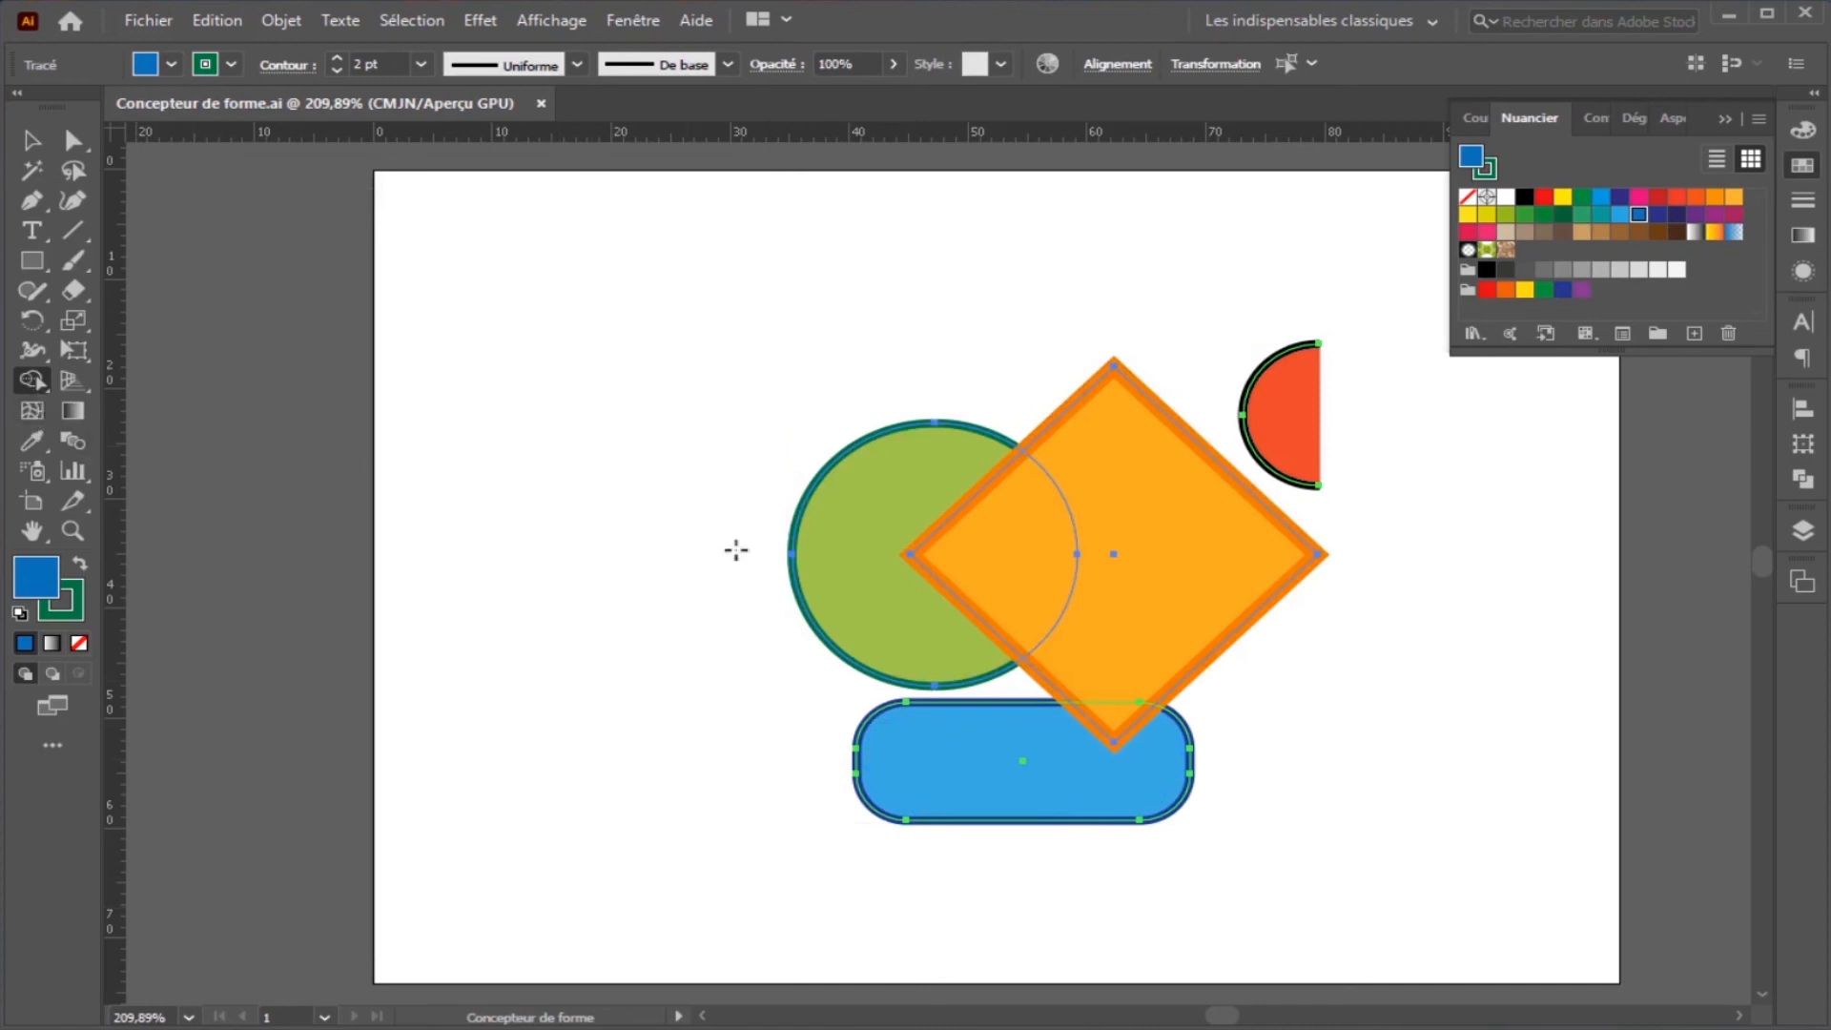
Try merging the green circle and the orange diamond with a straight-line selection, and undo it.
mouse_move(859, 515)
left_mouse_down()
mouse_move(1087, 553)
mouse_move(1193, 605)
mouse_move(1137, 686)
mouse_move(1008, 801)
mouse_move(1103, 544)
mouse_move(1139, 539)
left_mouse_up()
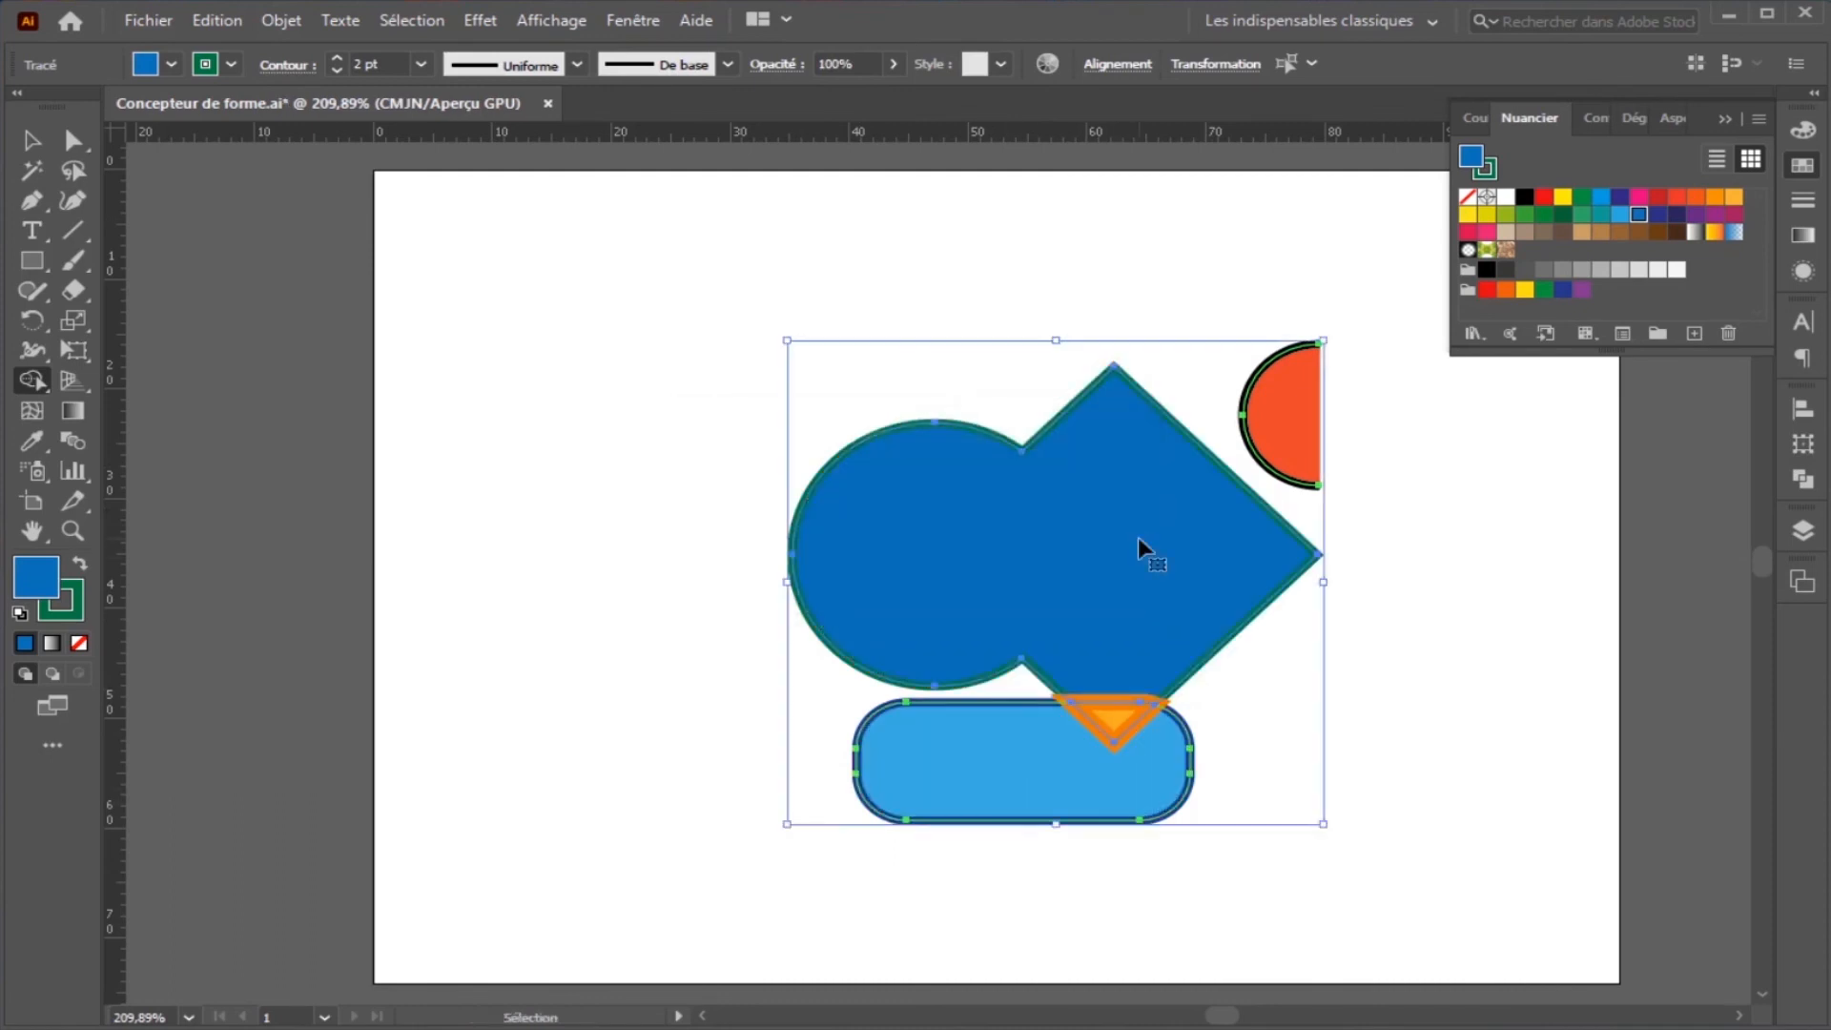
key("ctrl+z")
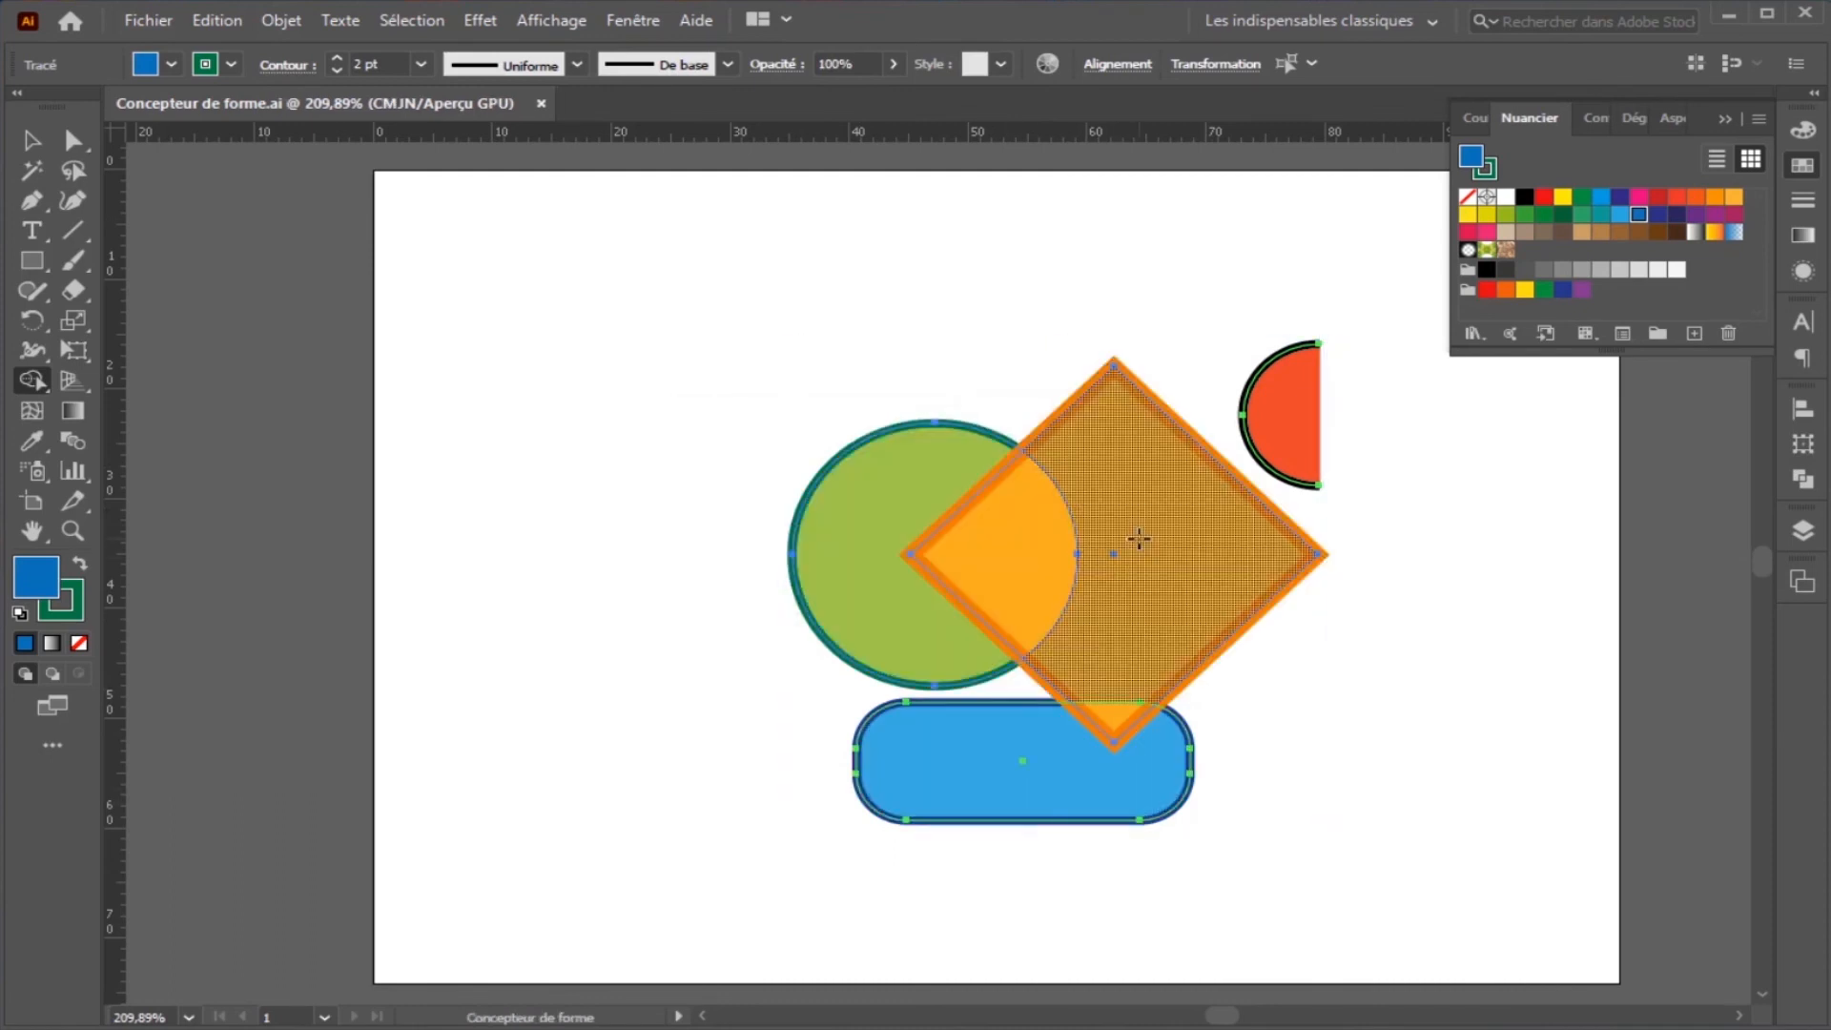
Set the Shape Builder selection mode back to Forme libre.
double_click(32, 381)
left_click(506, 570)
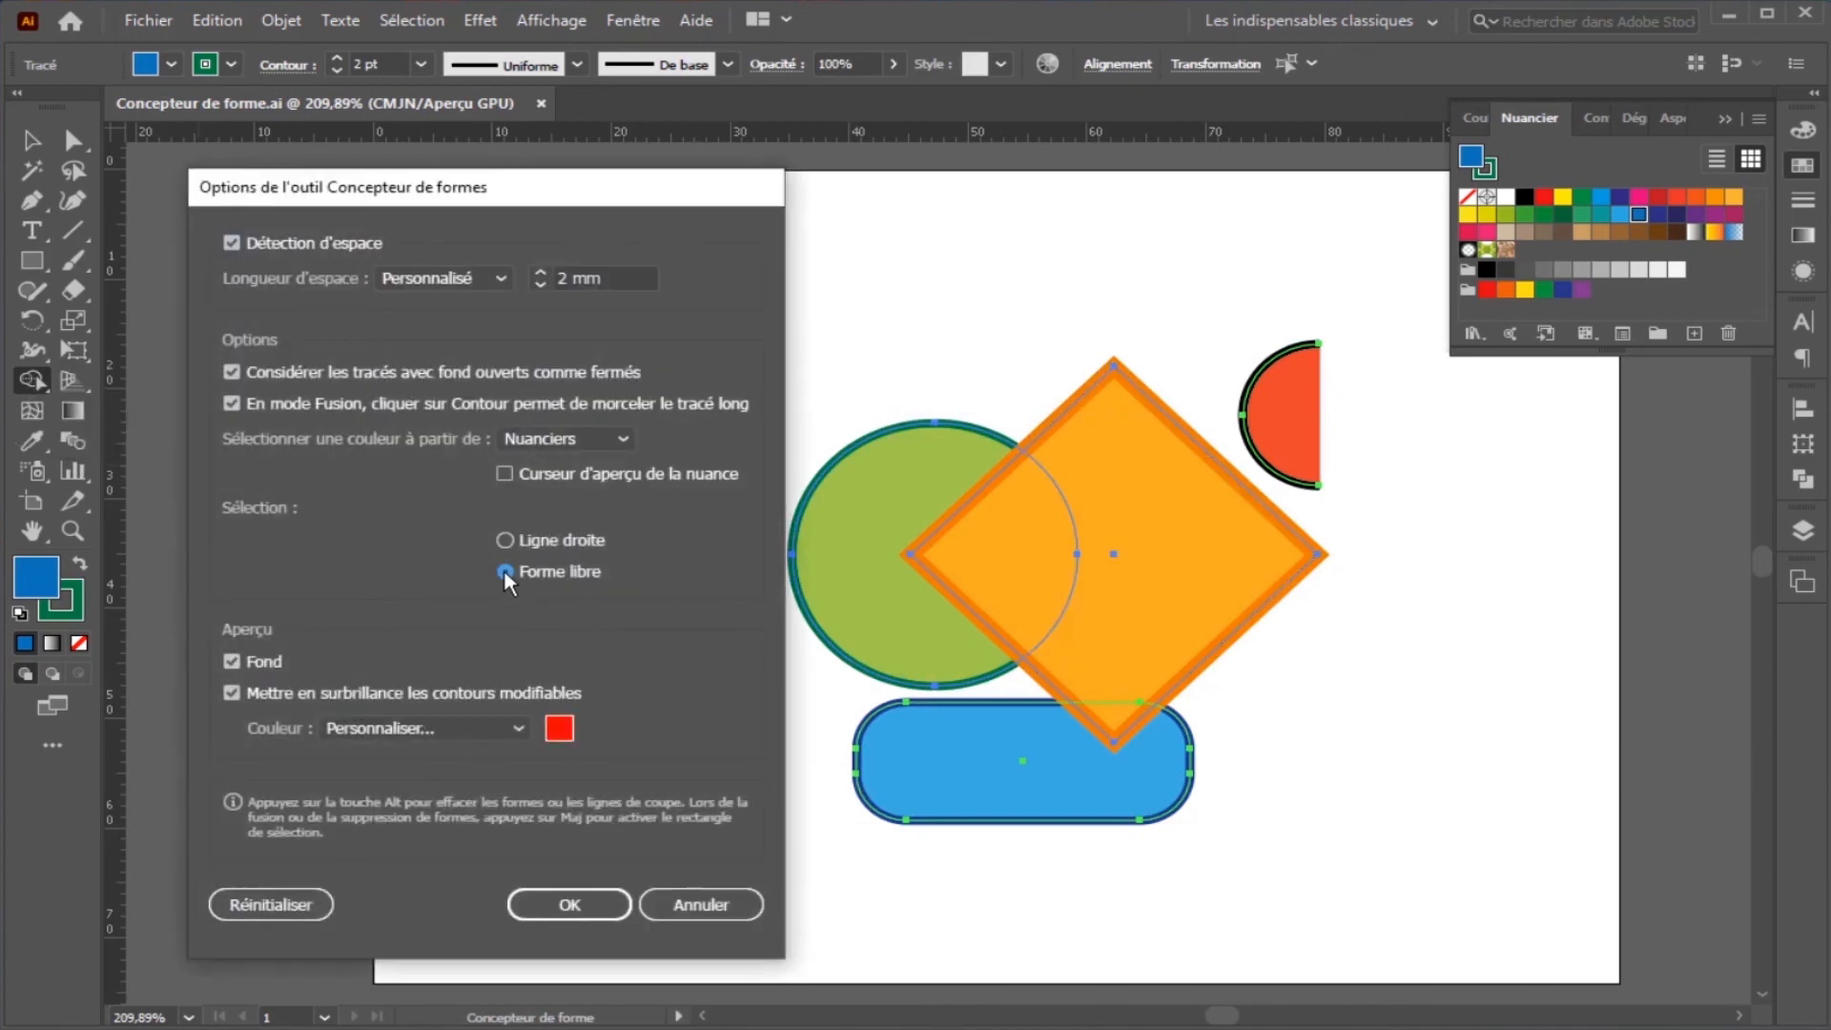
left_click(553, 901)
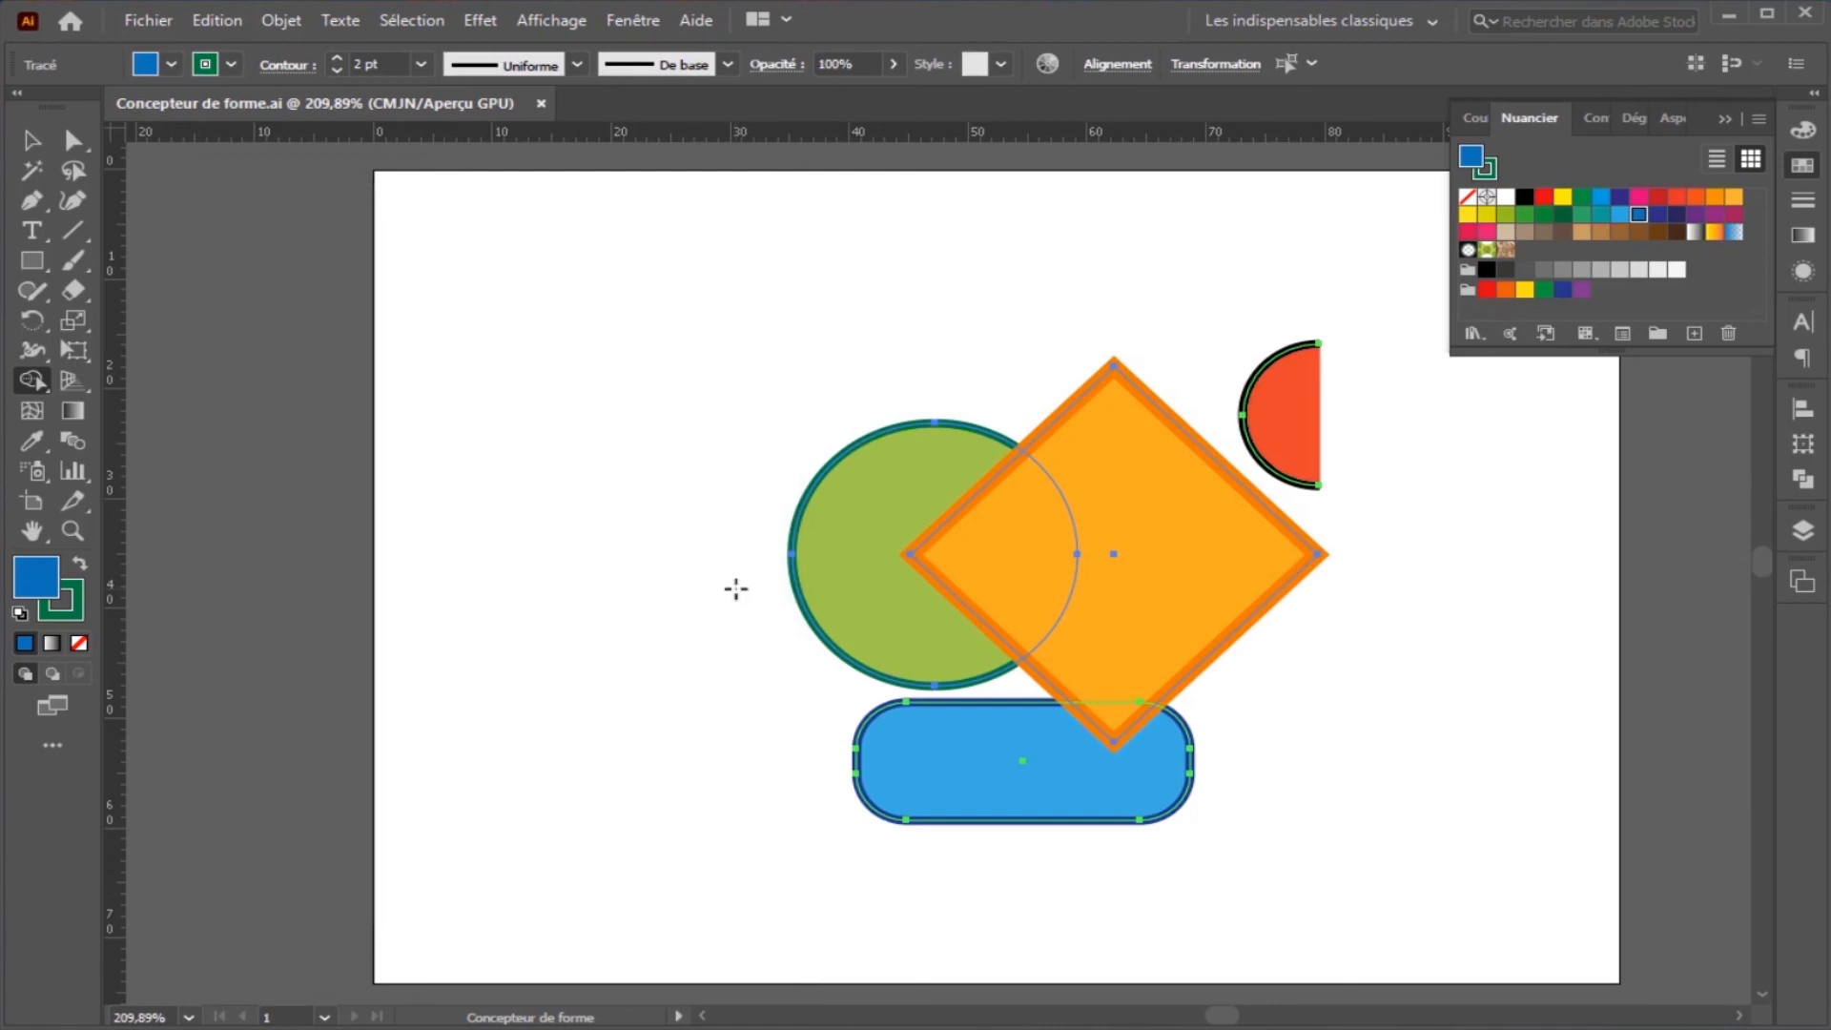
Try a freehand Shape Builder selection across the circle, rounded rectangle and half circle with the blue fill, and undo it.
mouse_move(892, 472)
left_mouse_down()
mouse_move(966, 457)
mouse_move(1057, 336)
mouse_move(1181, 290)
mouse_move(1350, 479)
mouse_move(1410, 644)
mouse_move(1332, 745)
mouse_move(1243, 785)
mouse_move(1224, 786)
mouse_move(1223, 760)
mouse_move(1061, 778)
left_mouse_up()
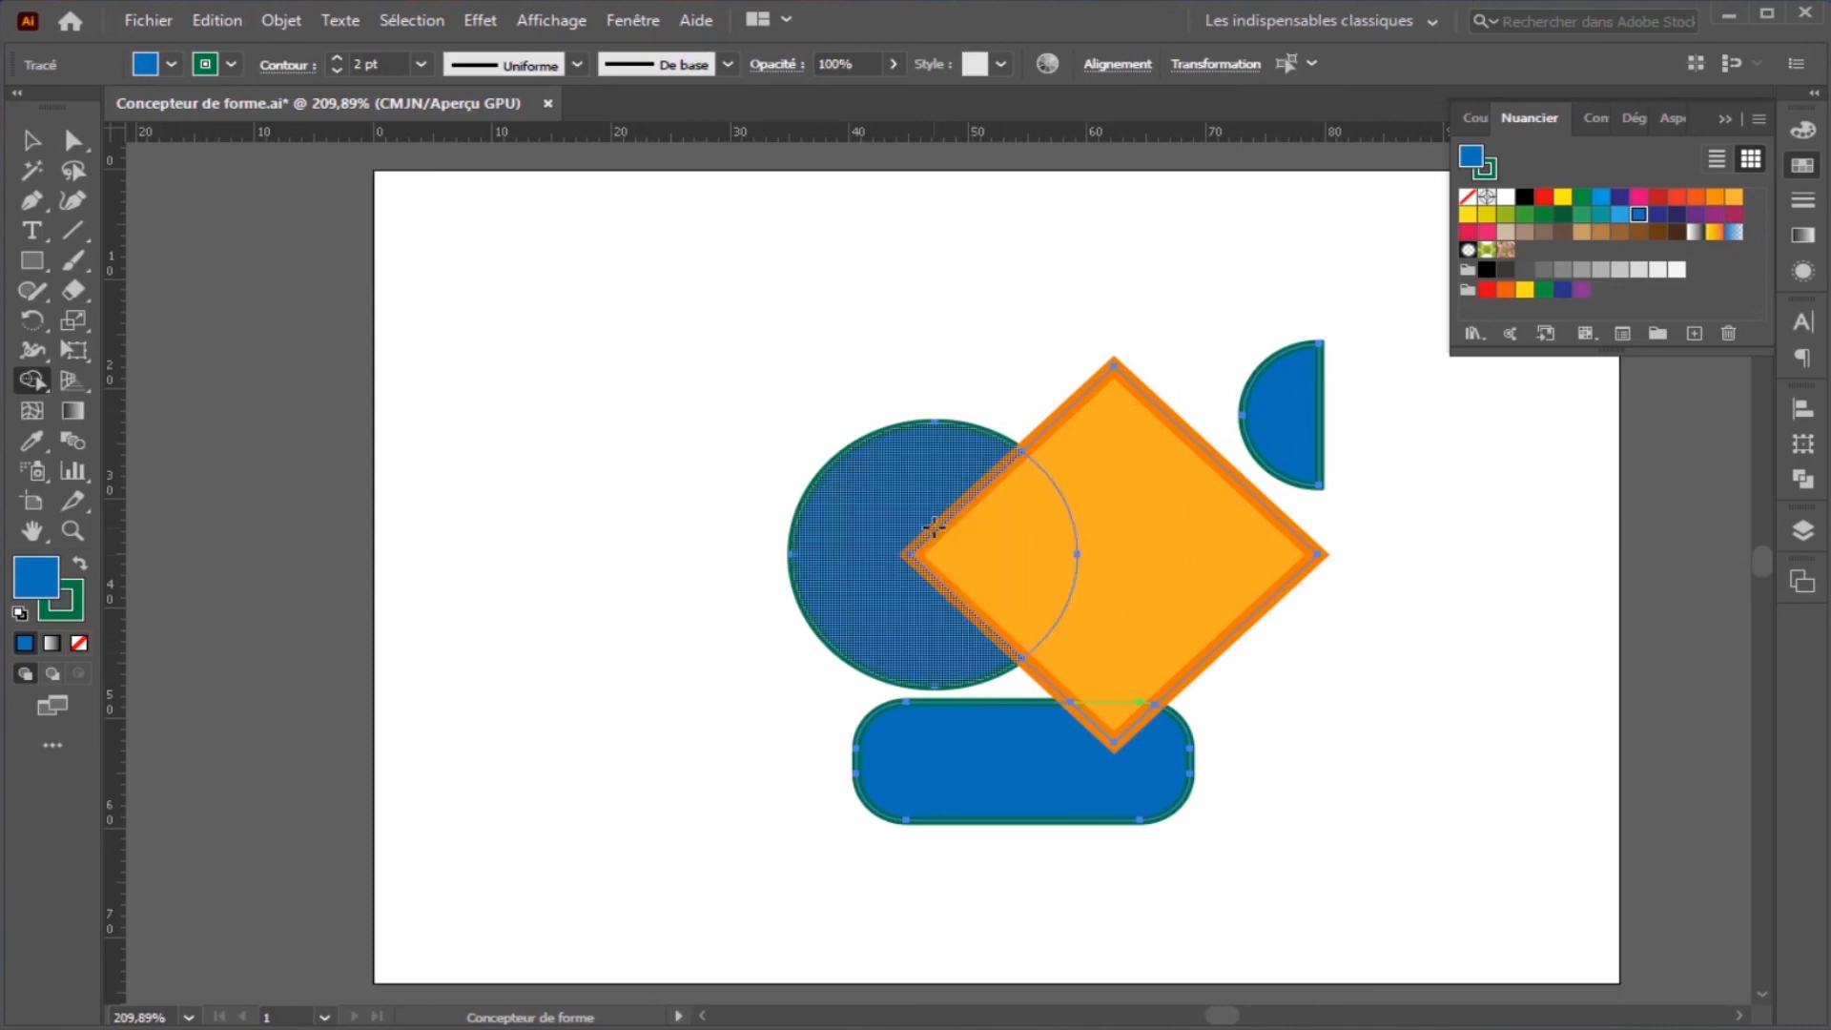
key("ctrl+z")
key("ctrl+z")
key("ctrl+z")
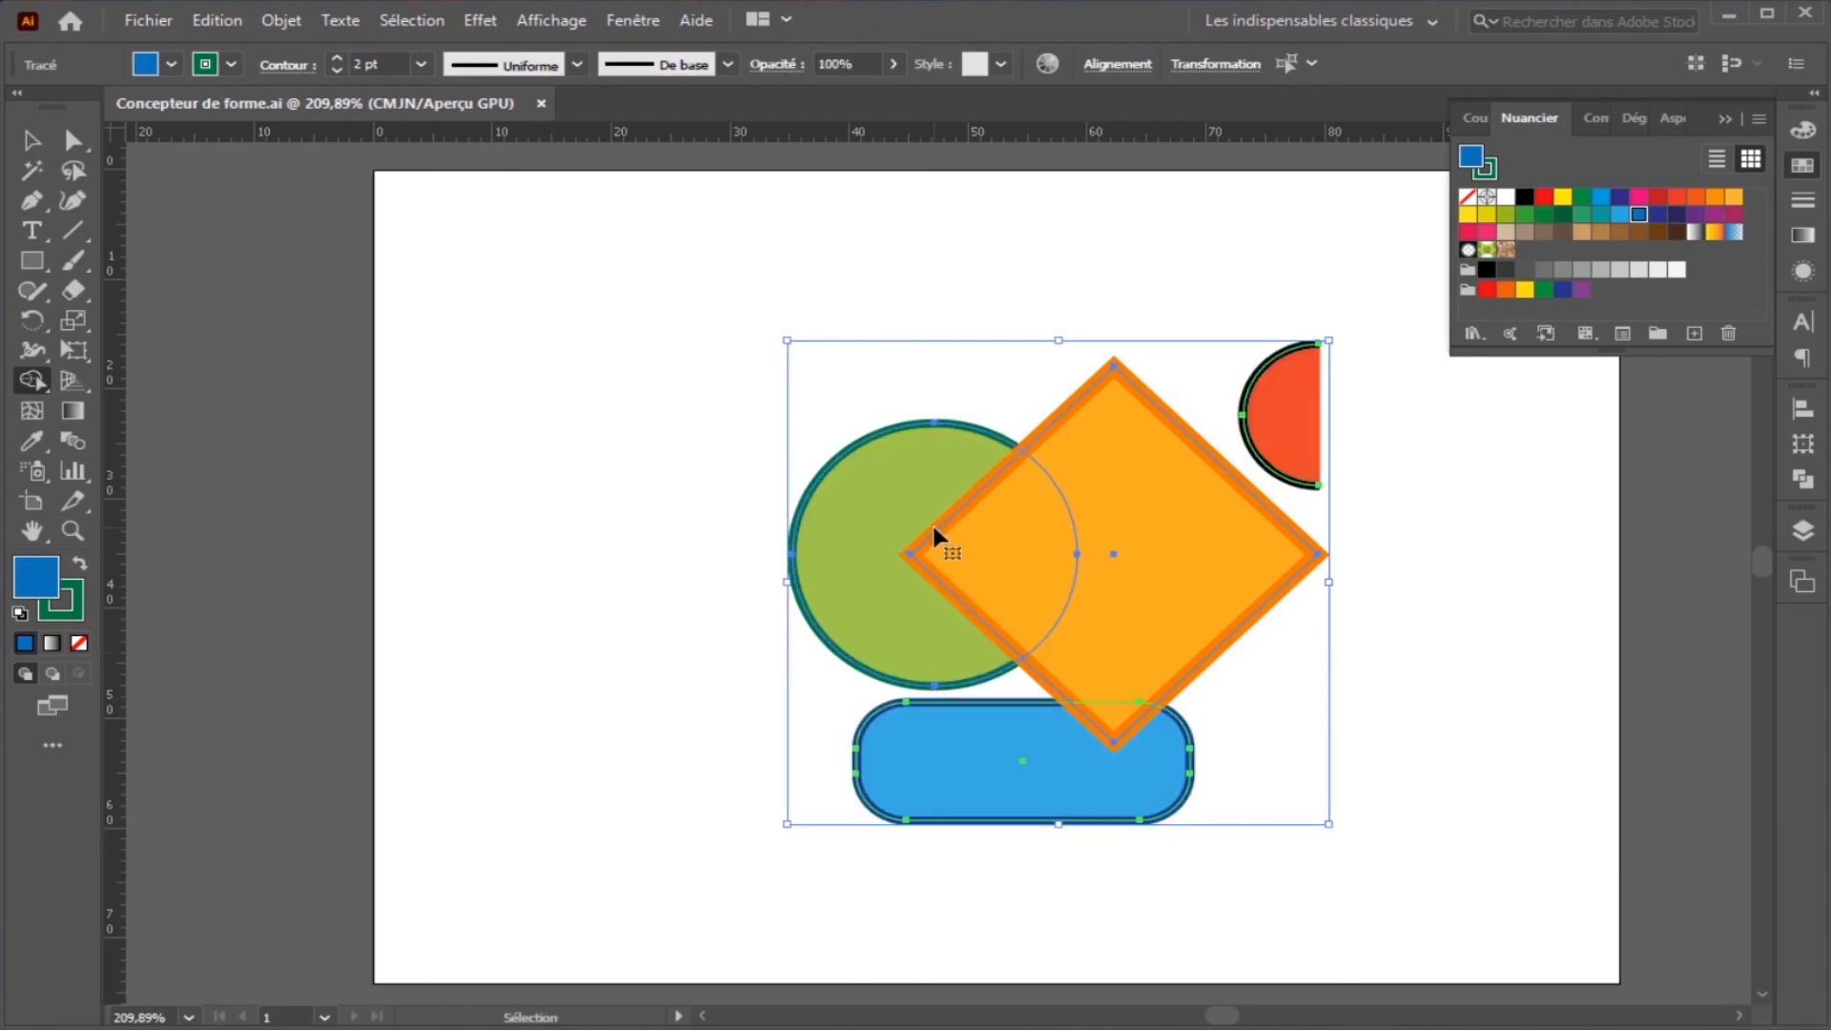
Deselect everything, reselect all four shapes and activate the Shape Builder tool.
left_click(32, 140)
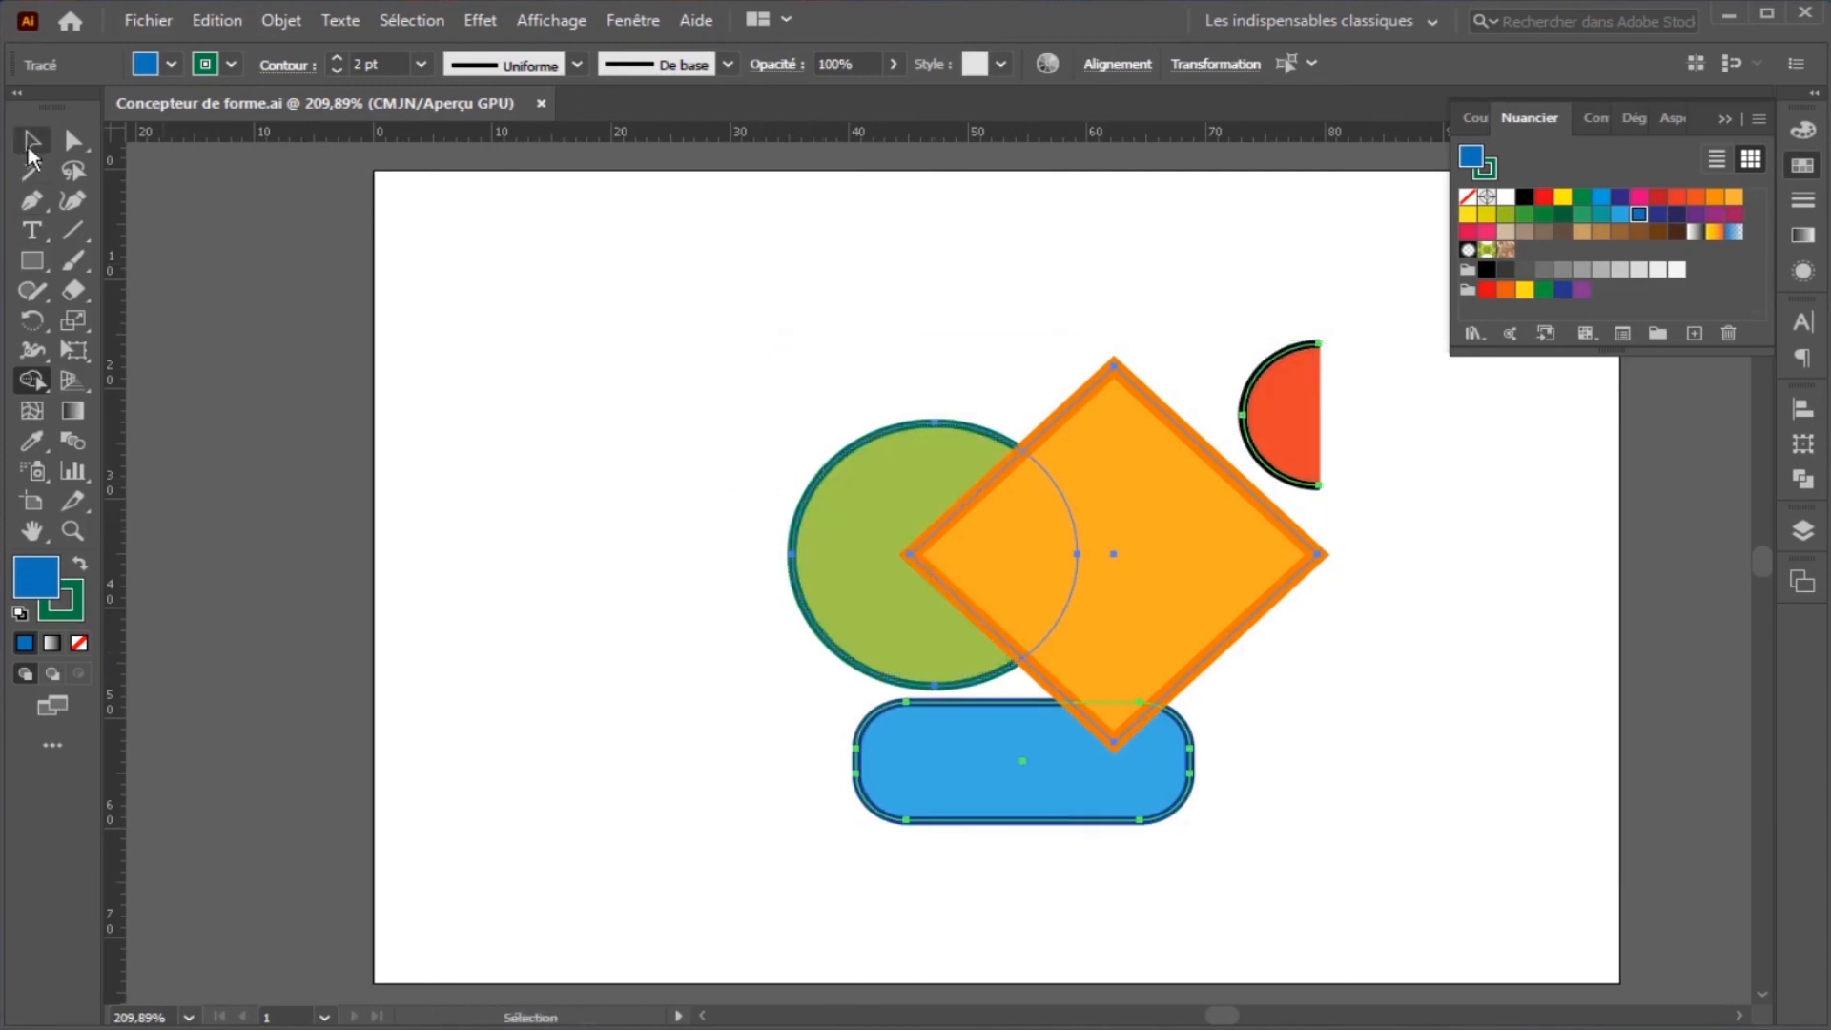
left_click(592, 431)
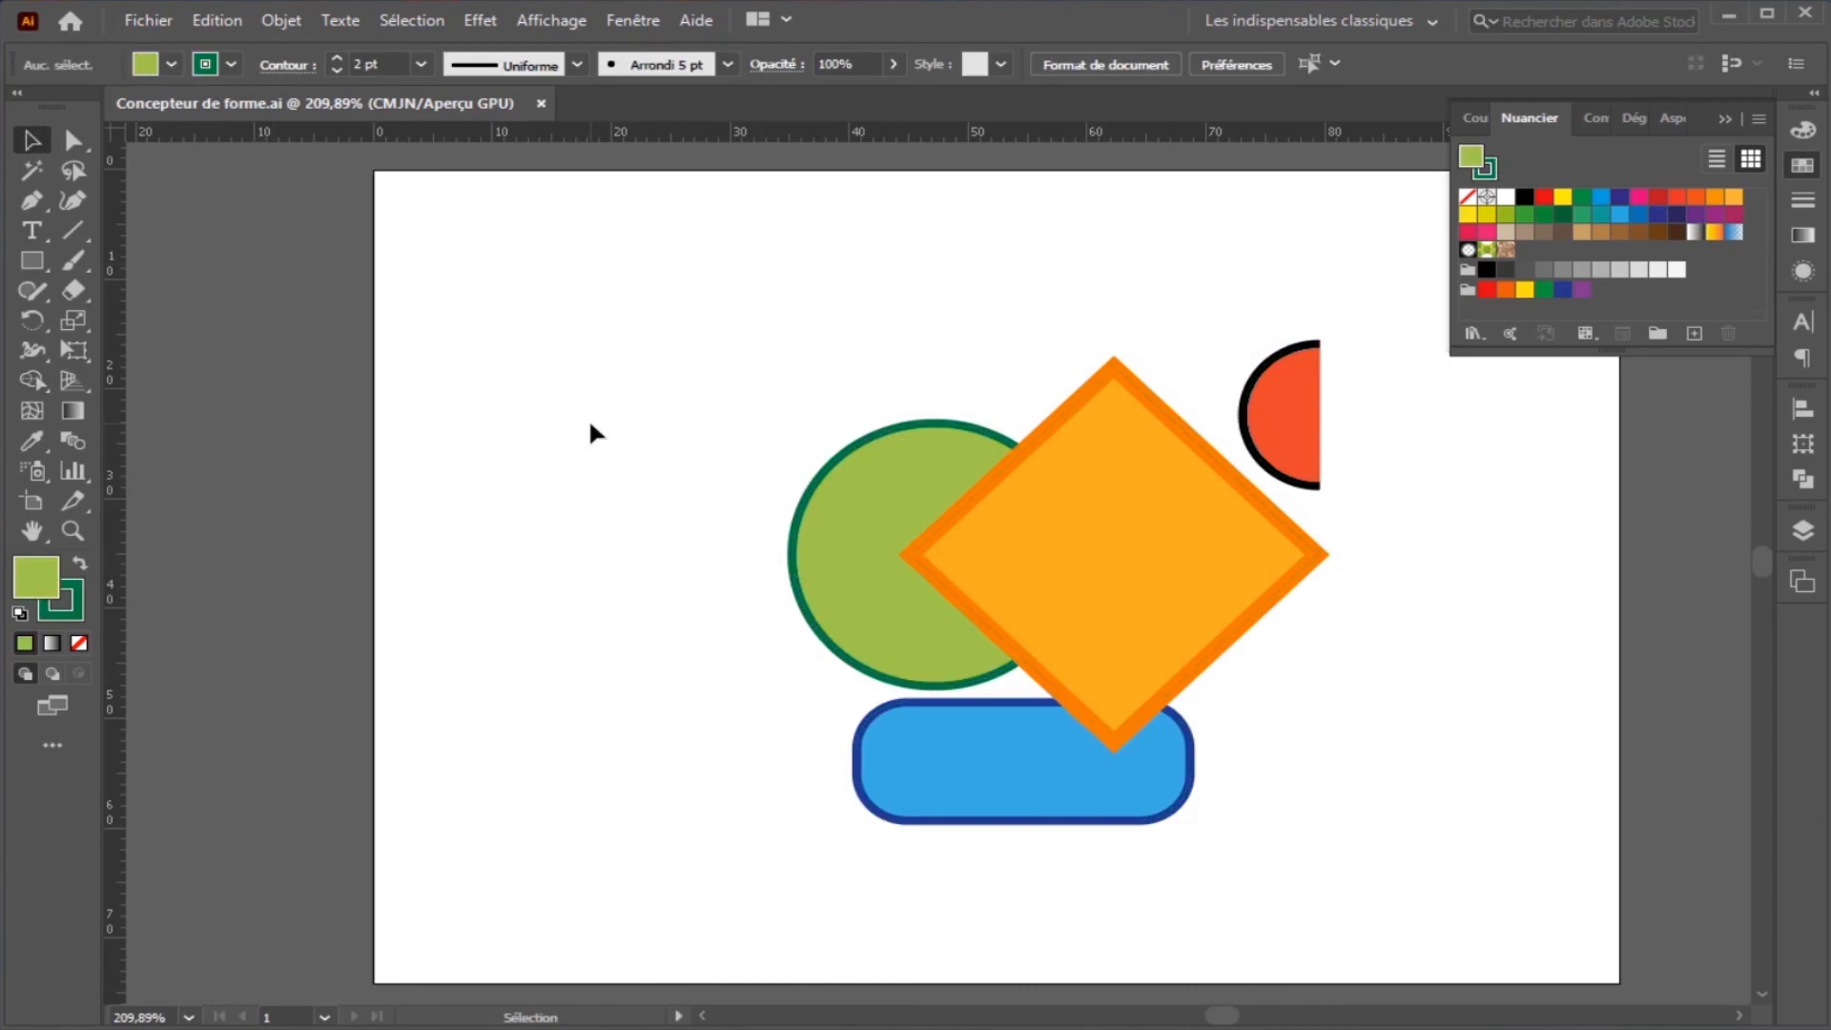
left_click_drag(666, 267, 1386, 851)
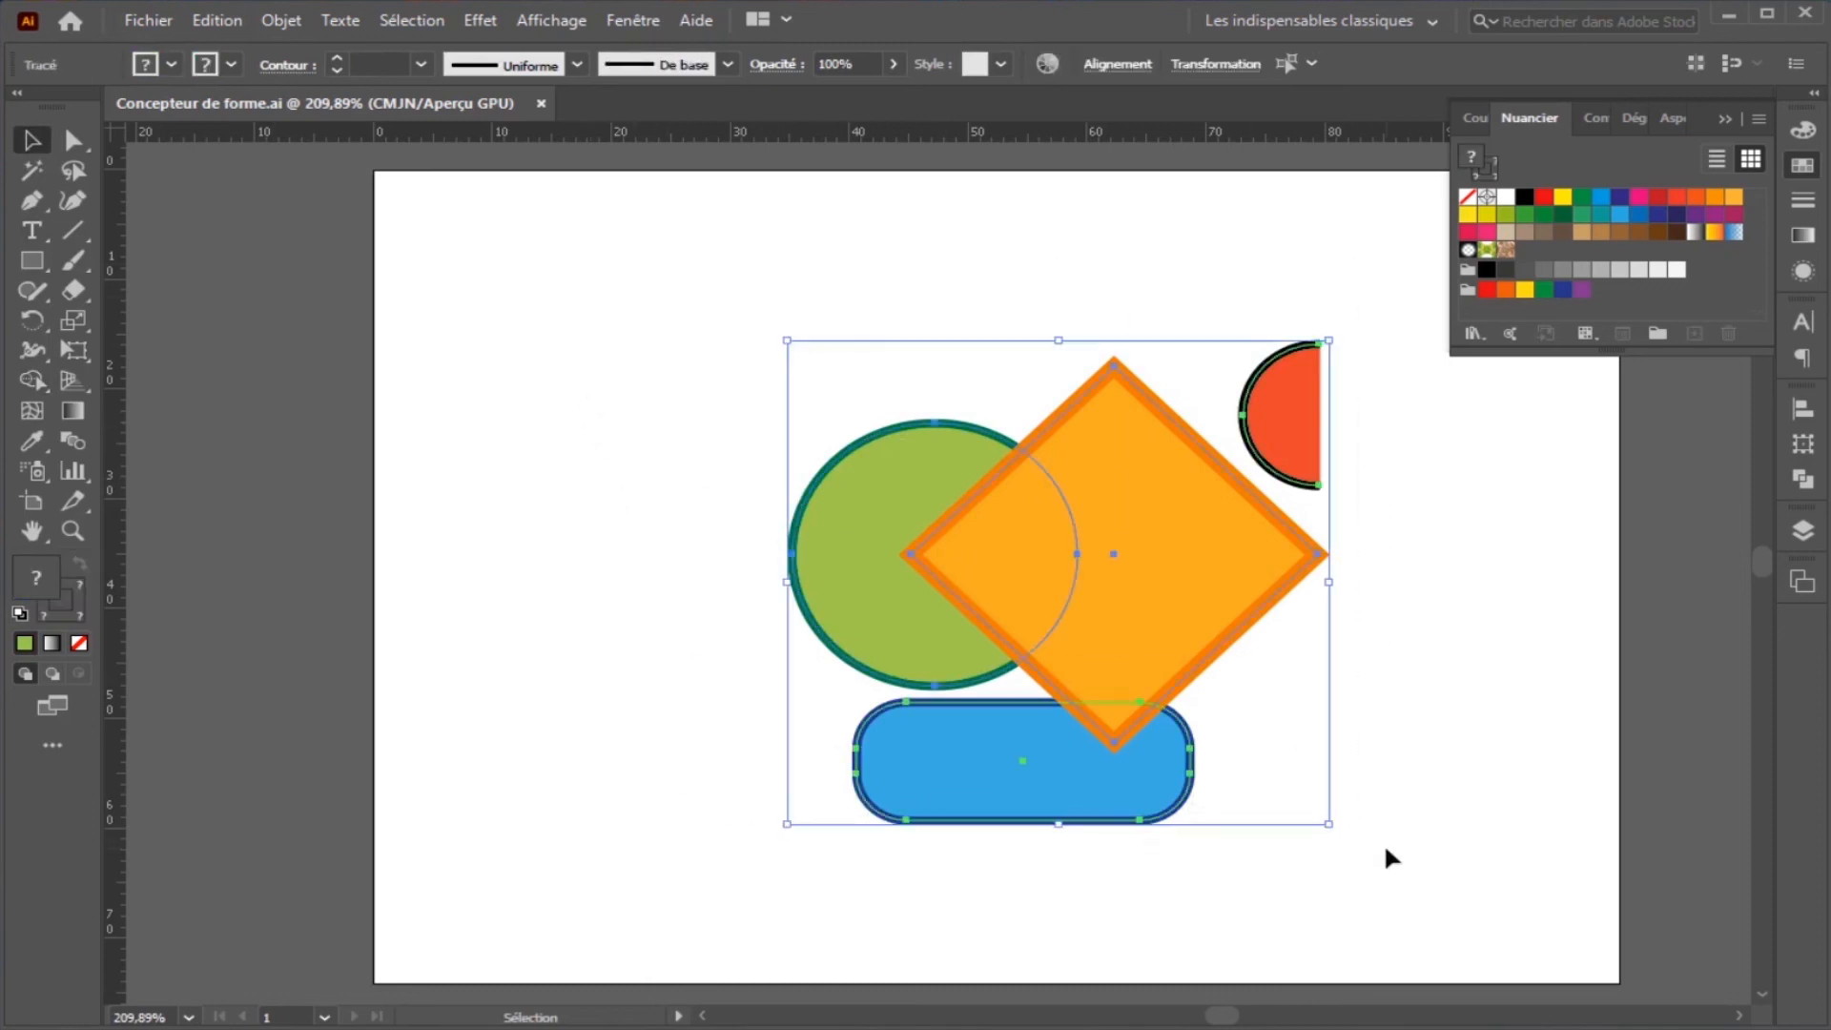
left_click(37, 379)
Try filling the red-orange half circle with the green fill using Shape Builder, and undo each attempt.
left_click(1309, 389)
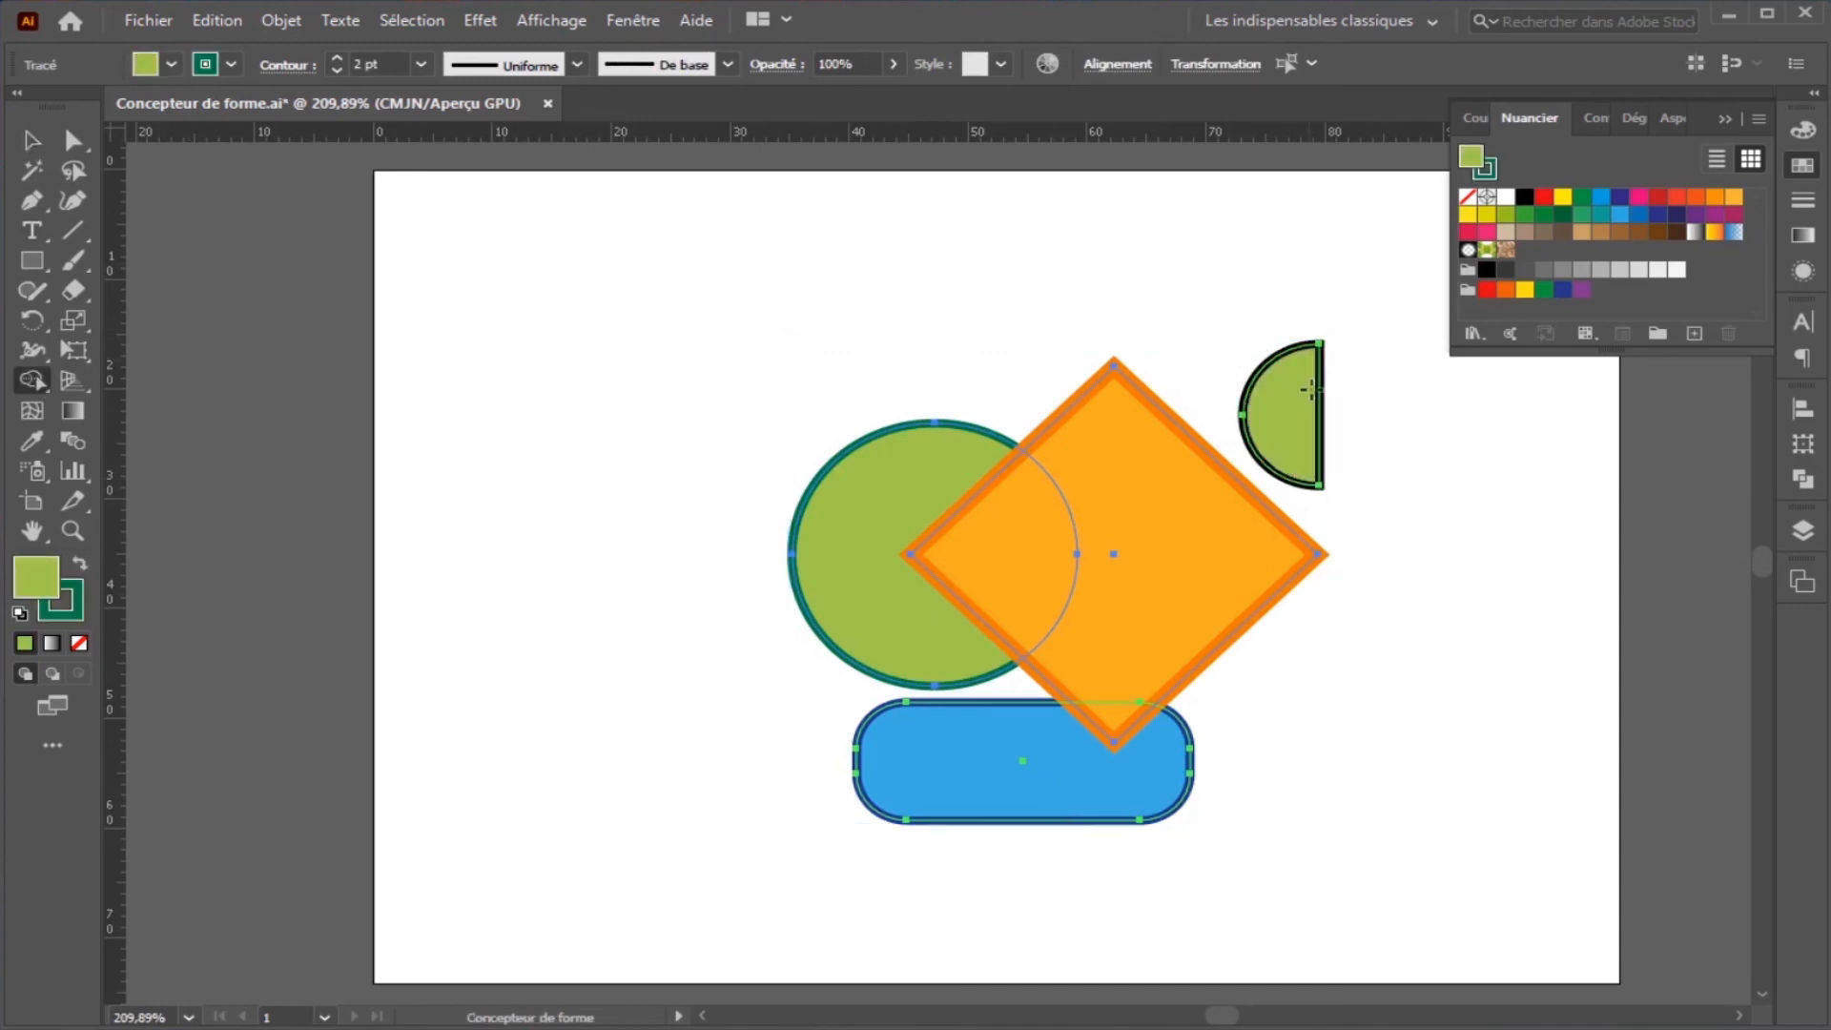
key("ctrl+z")
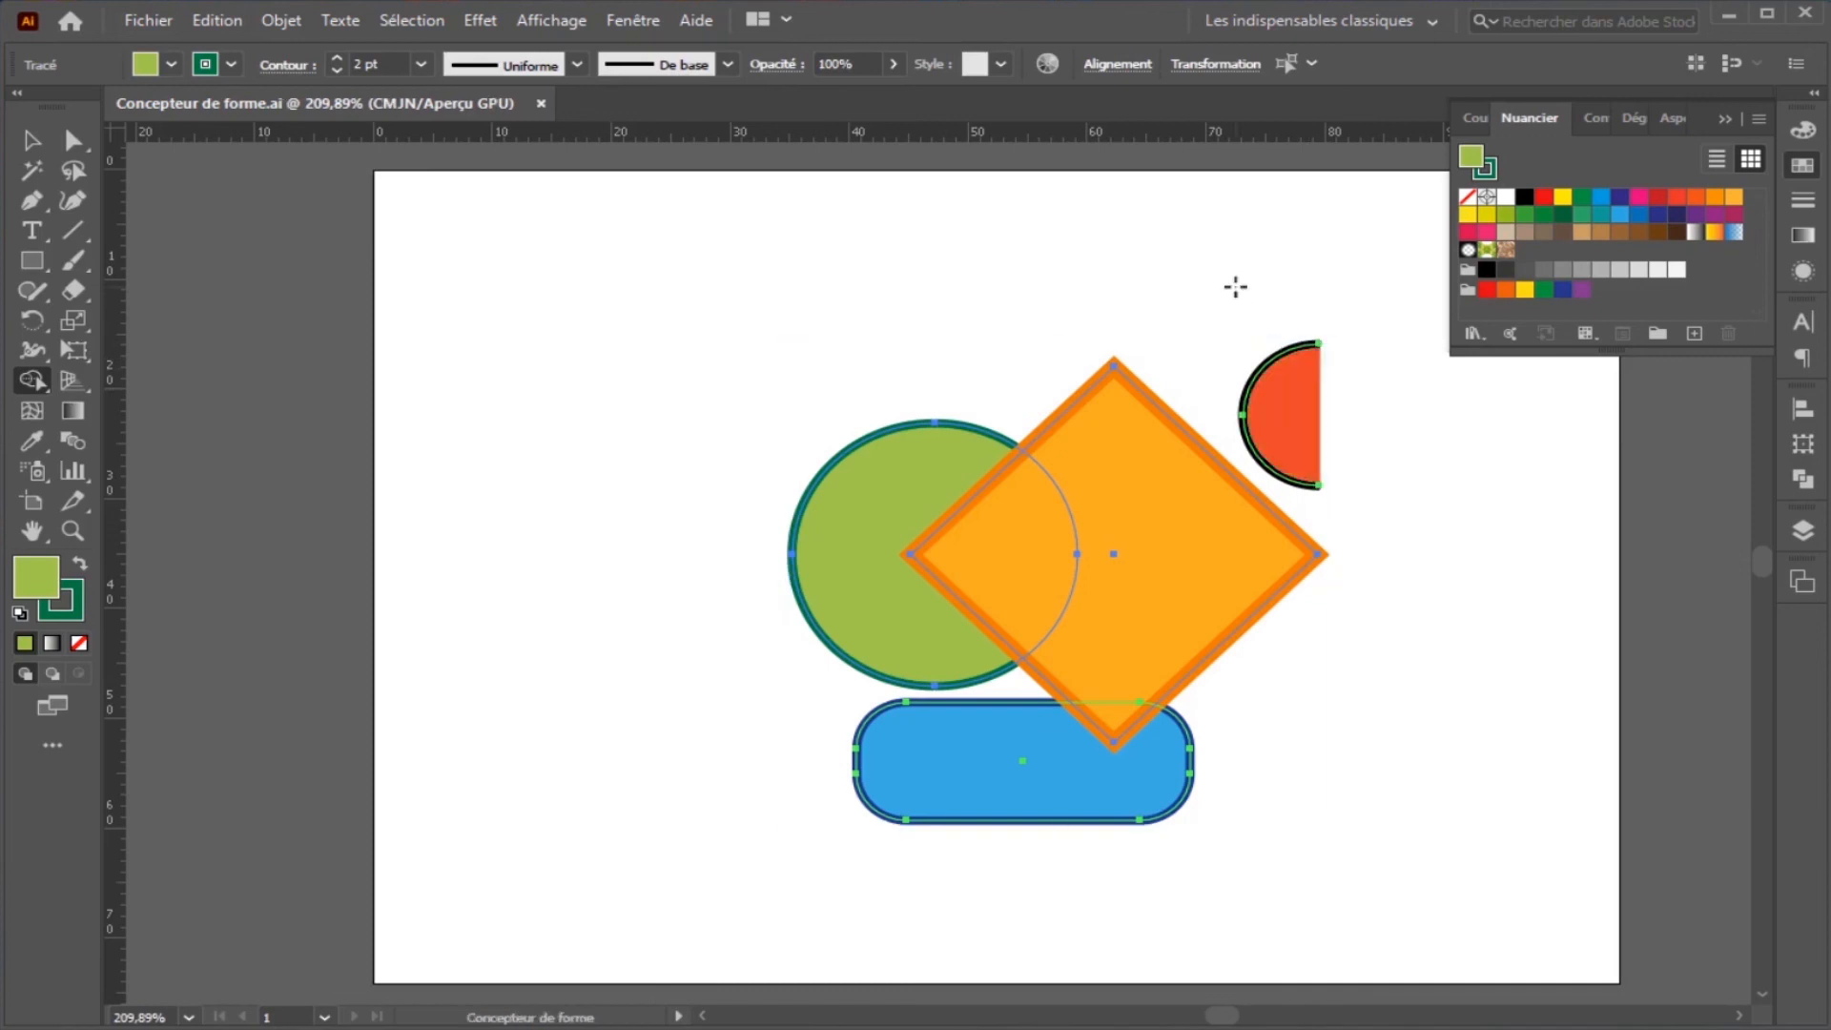
left_click(1294, 403)
key("ctrl+z")
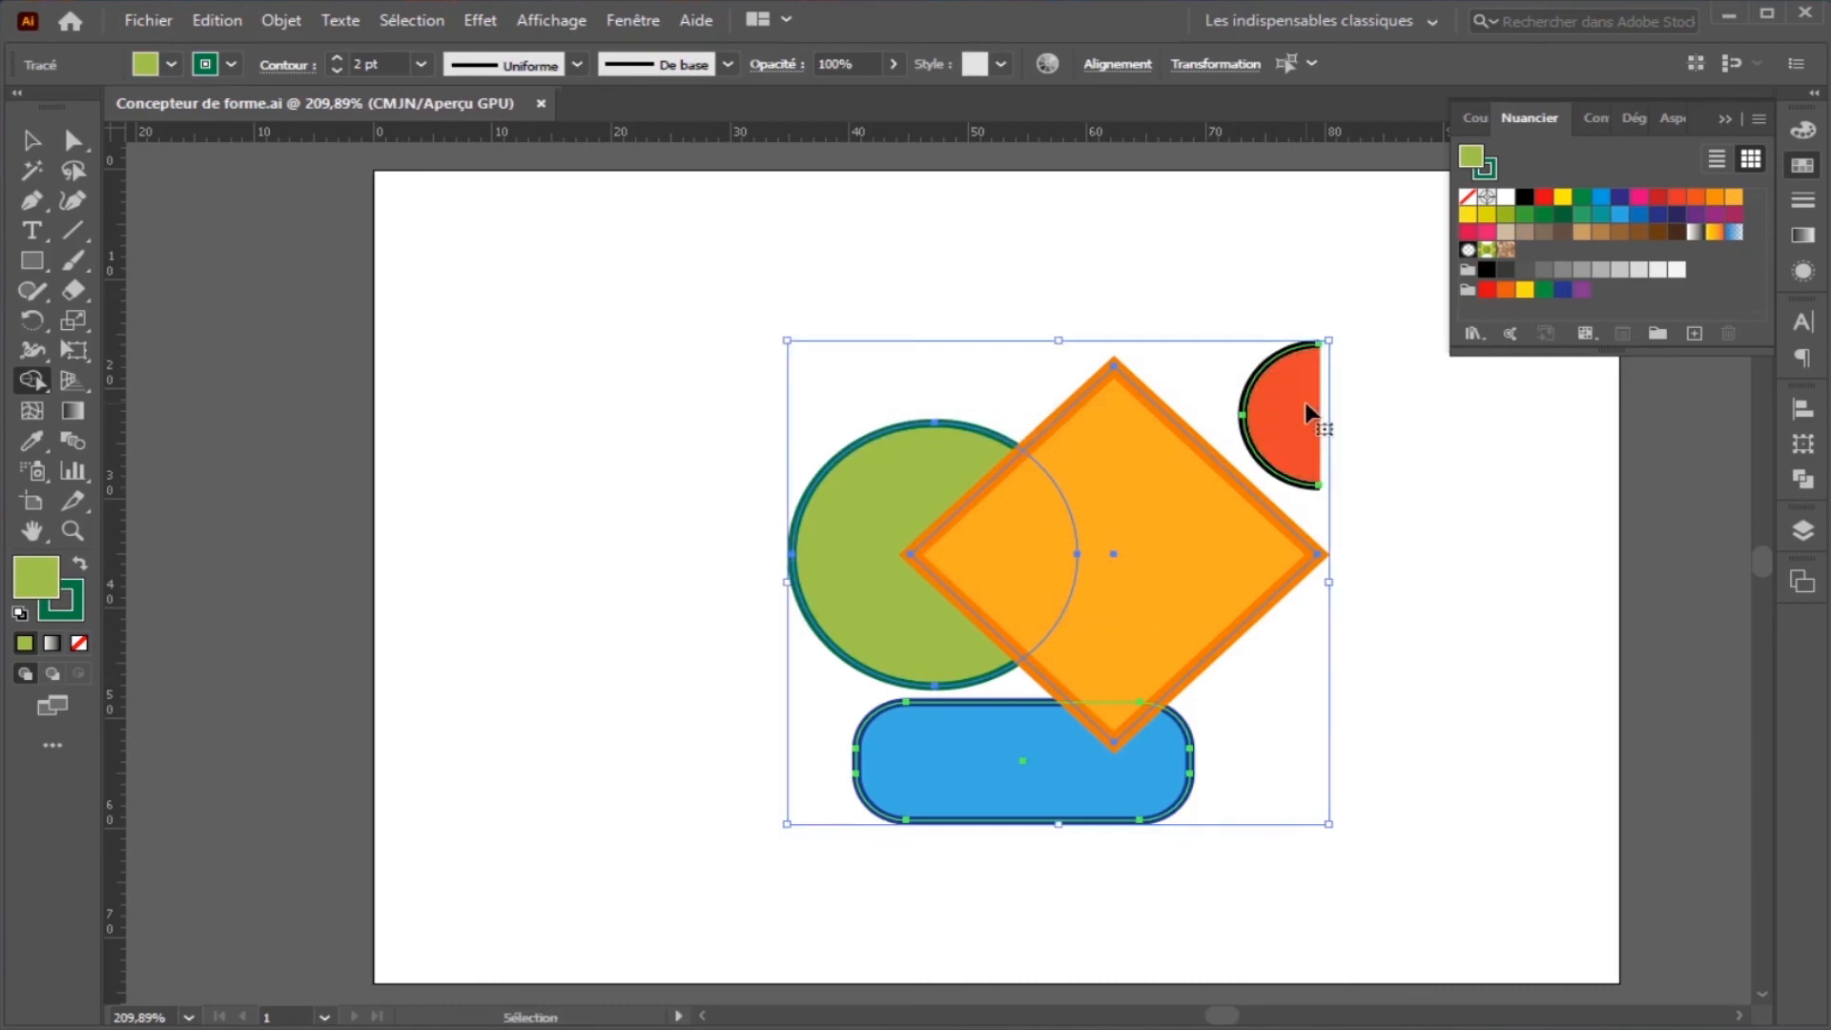
Set the Shape Builder's color source to Illustration instead of Nuanciers.
double_click(31, 380)
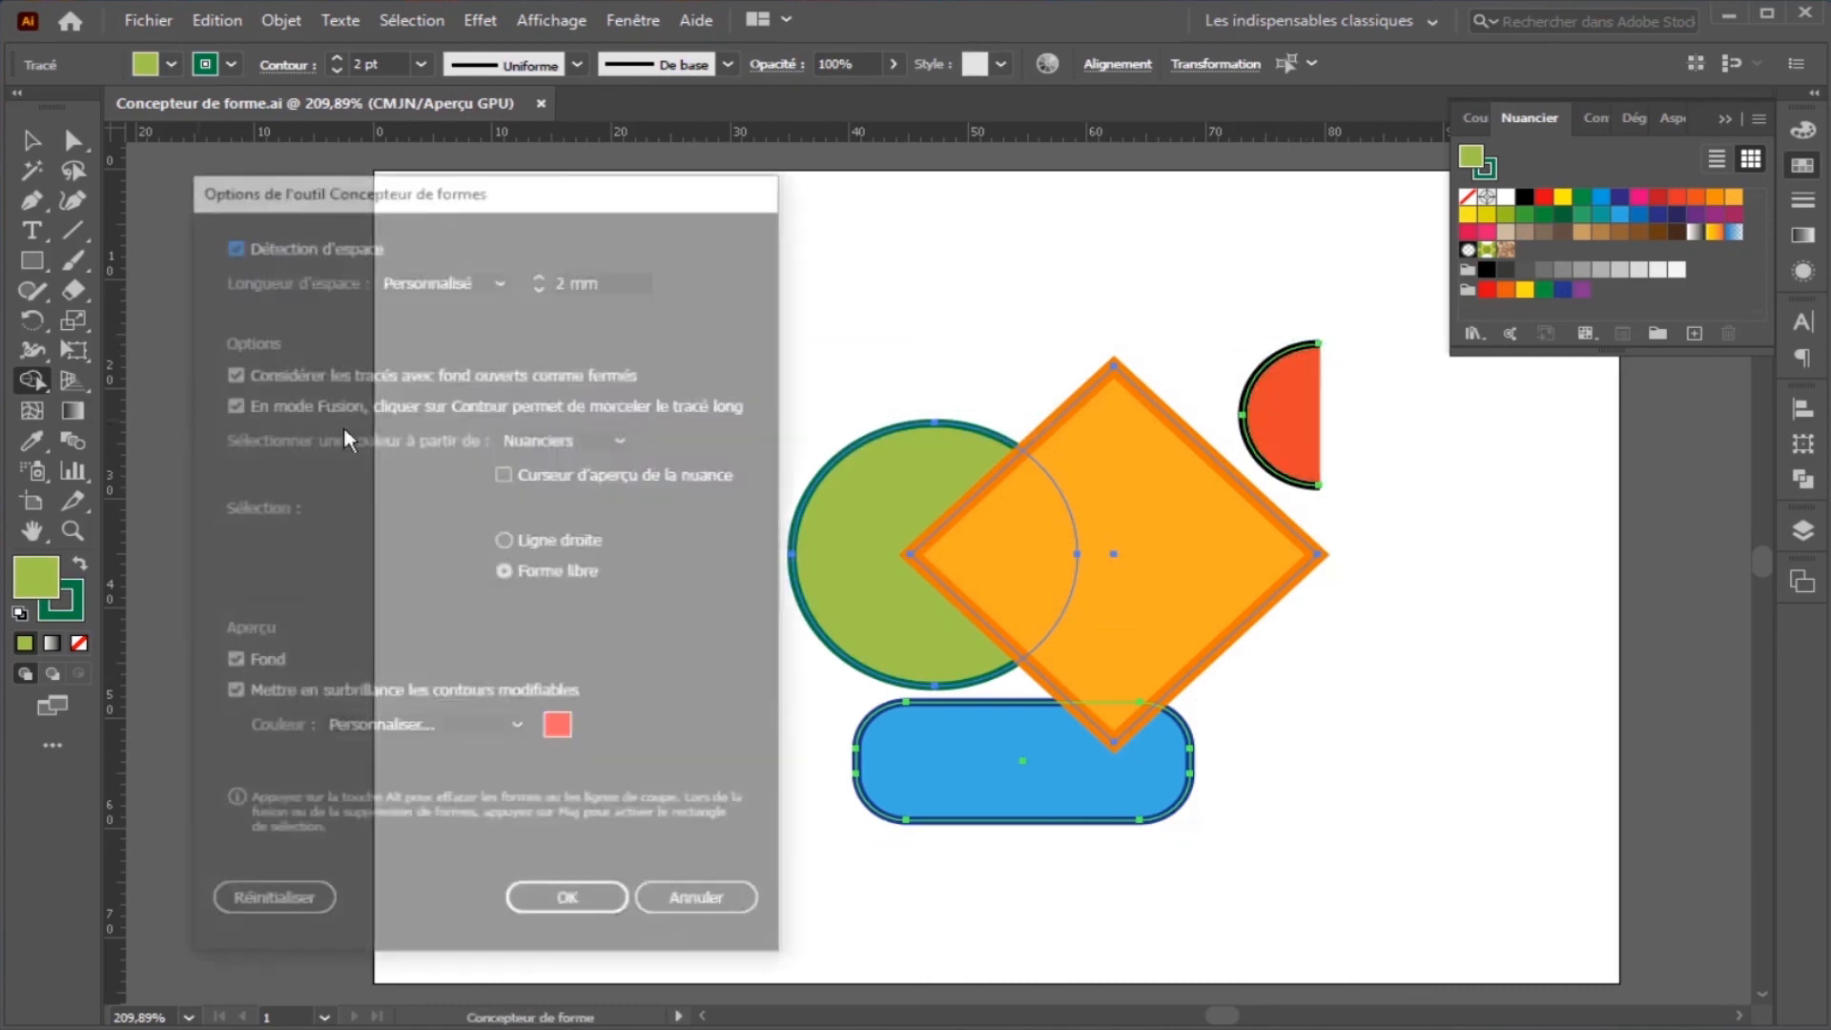
left_click(610, 439)
left_click(610, 467)
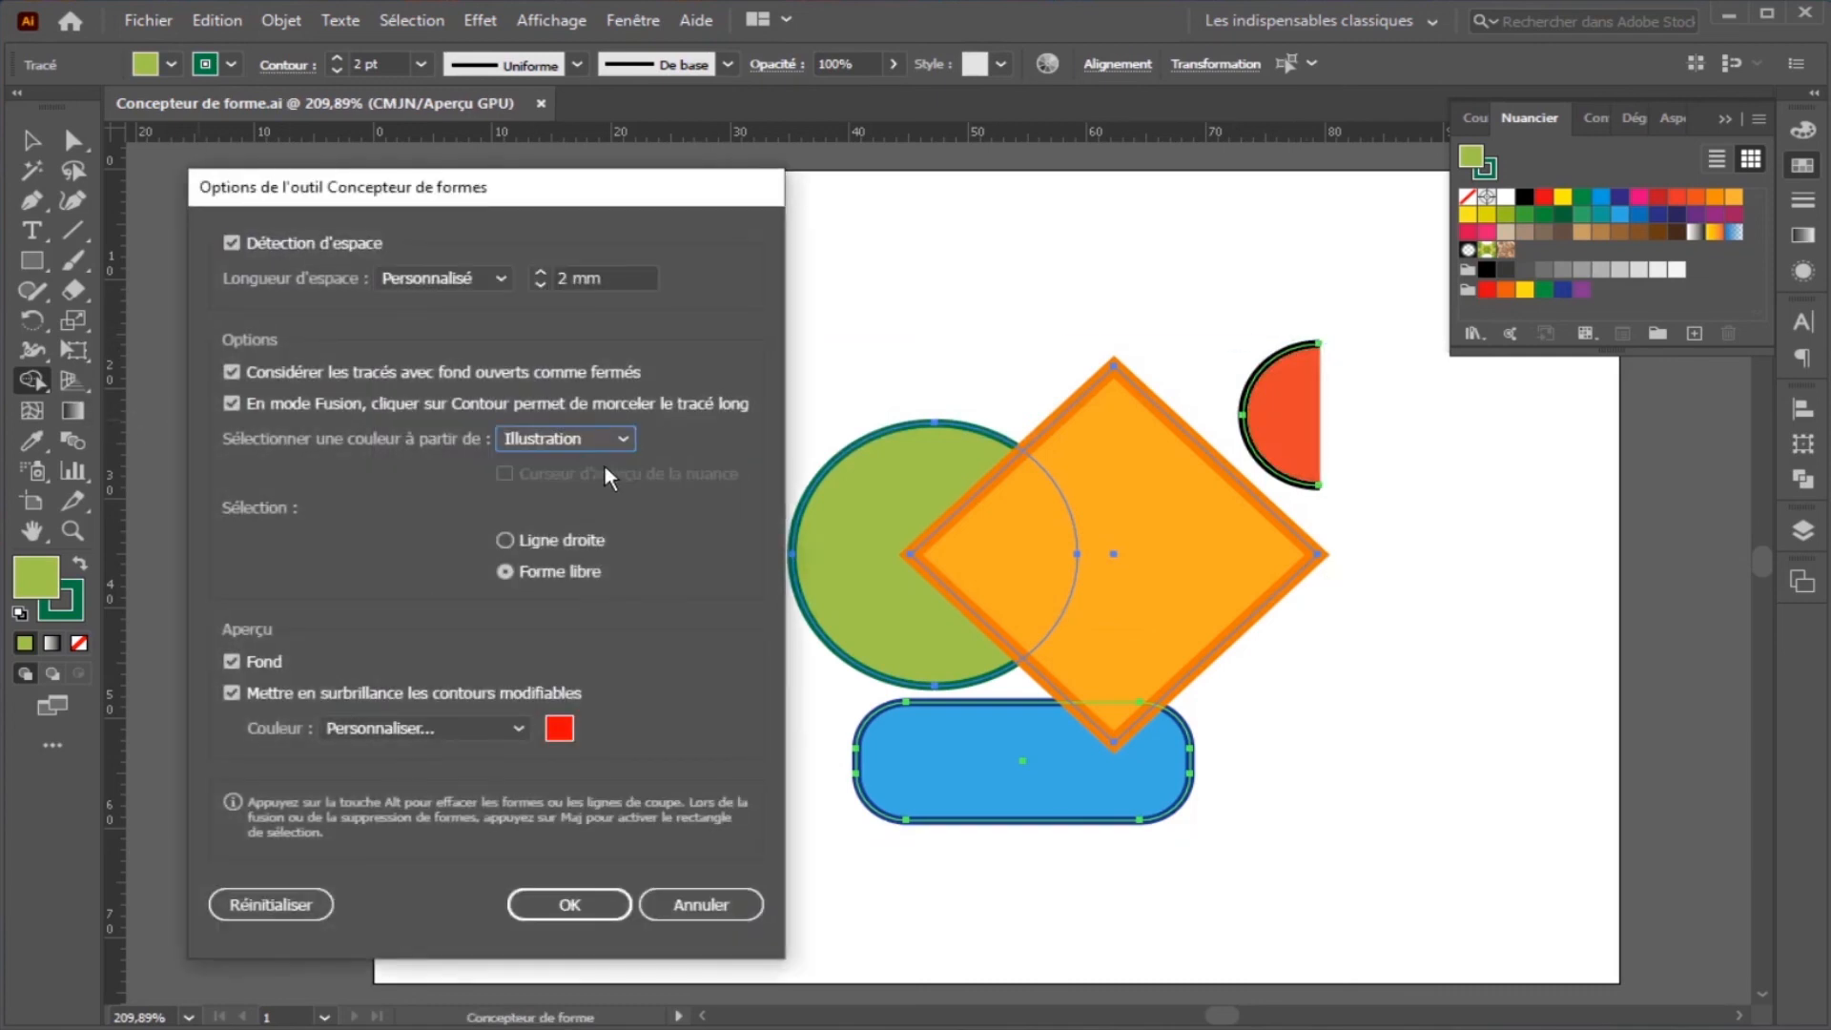
left_click(583, 906)
key("ctrl")
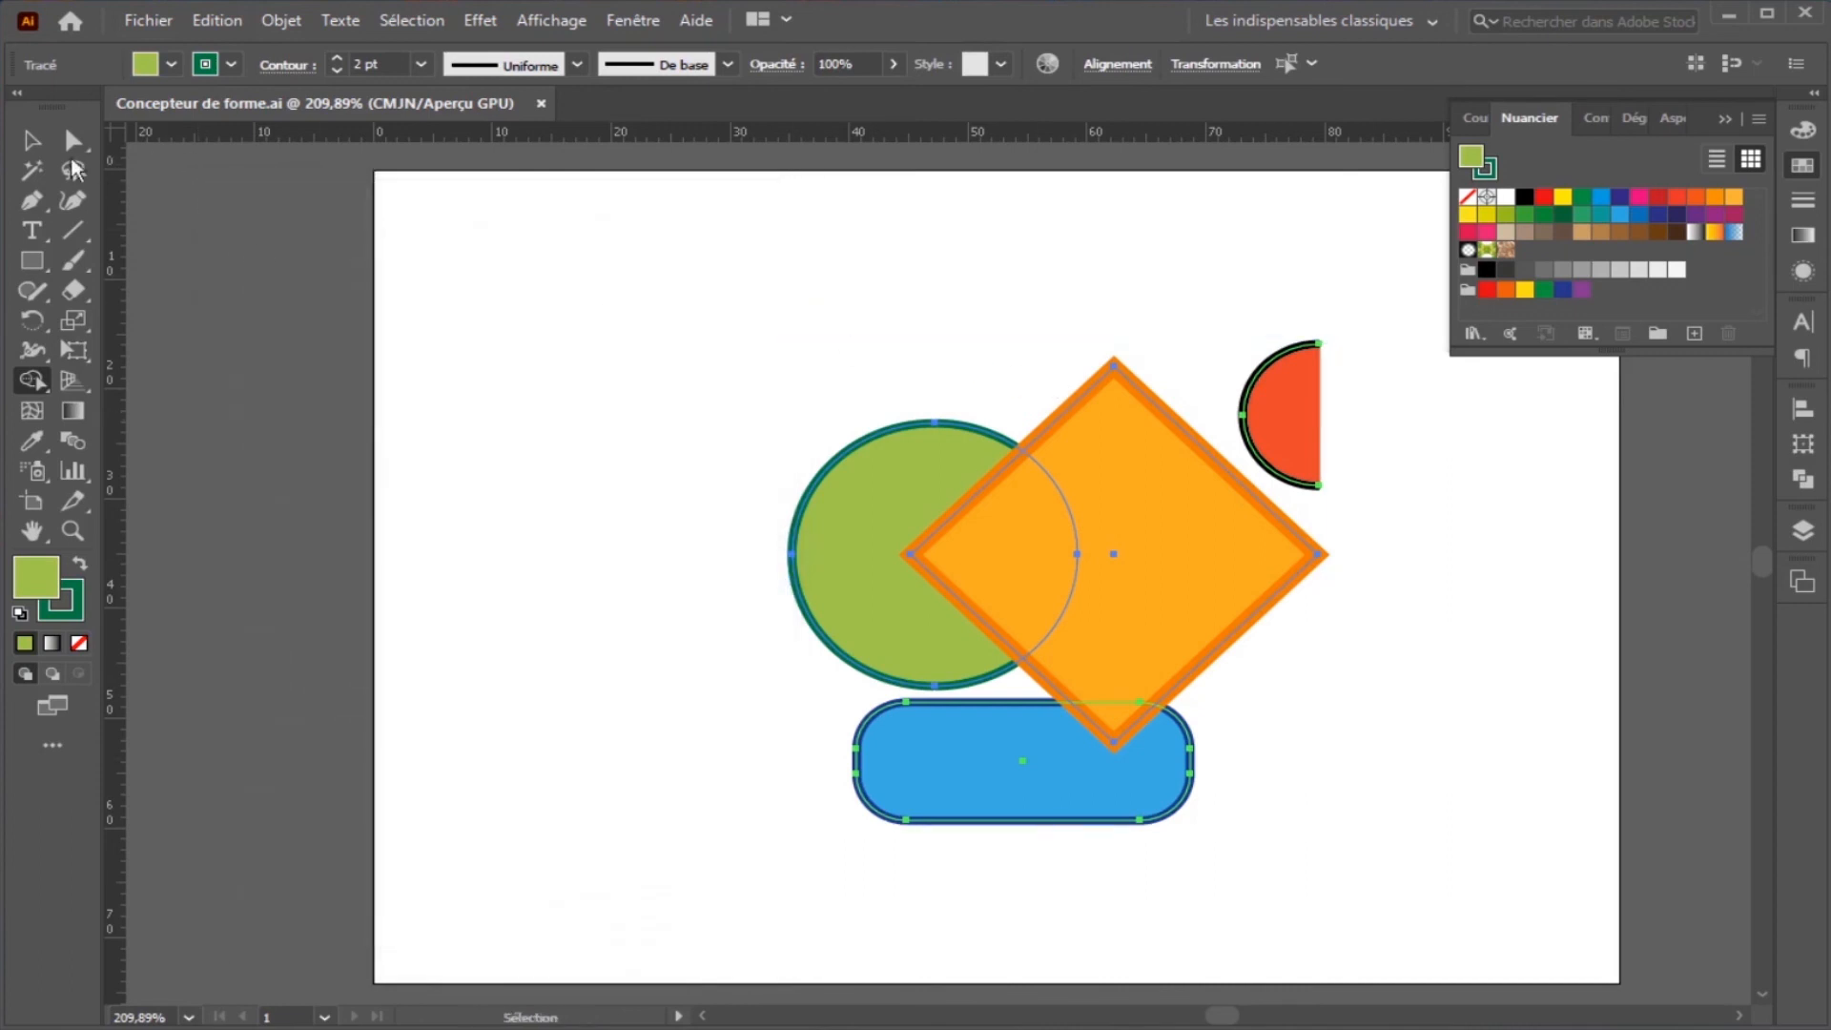
Spread the shapes apart by moving the circle to the artboard's upper left, the diamond upward and the half circle to the right.
left_click(34, 147)
left_click_drag(884, 484, 529, 303)
left_click_drag(1019, 574, 949, 401)
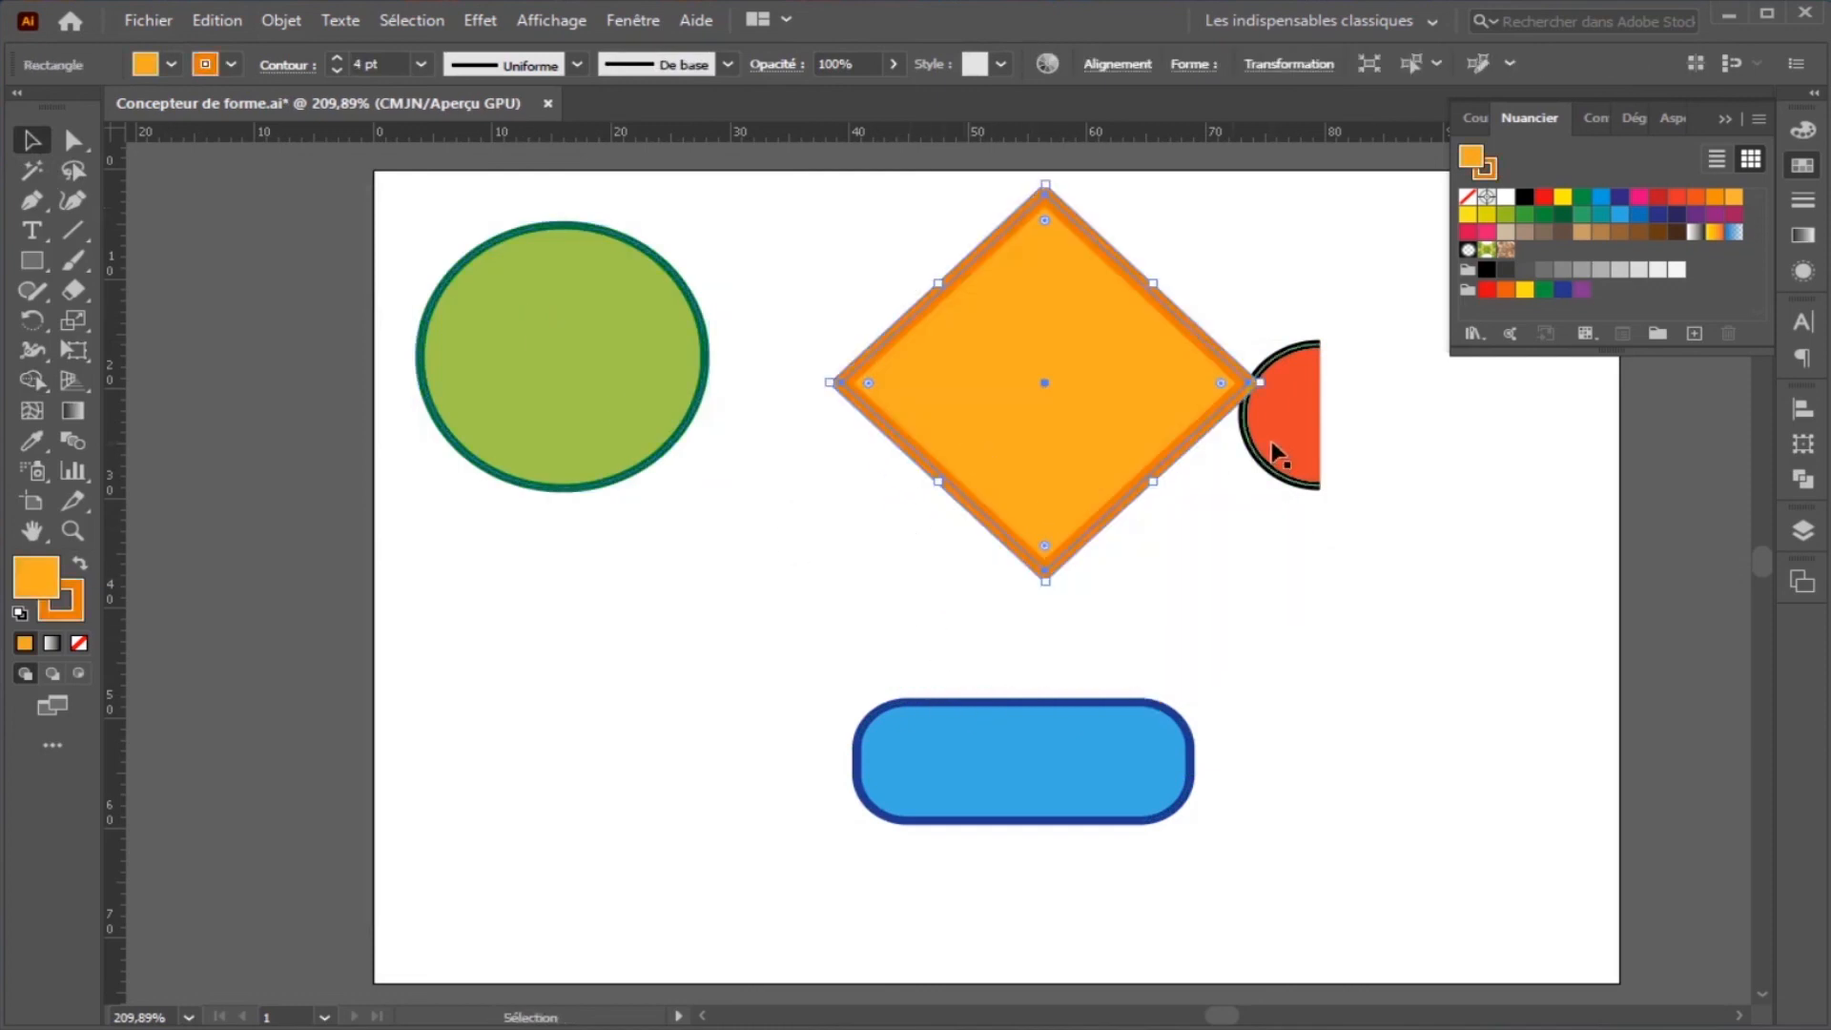
left_click_drag(1273, 451, 1433, 530)
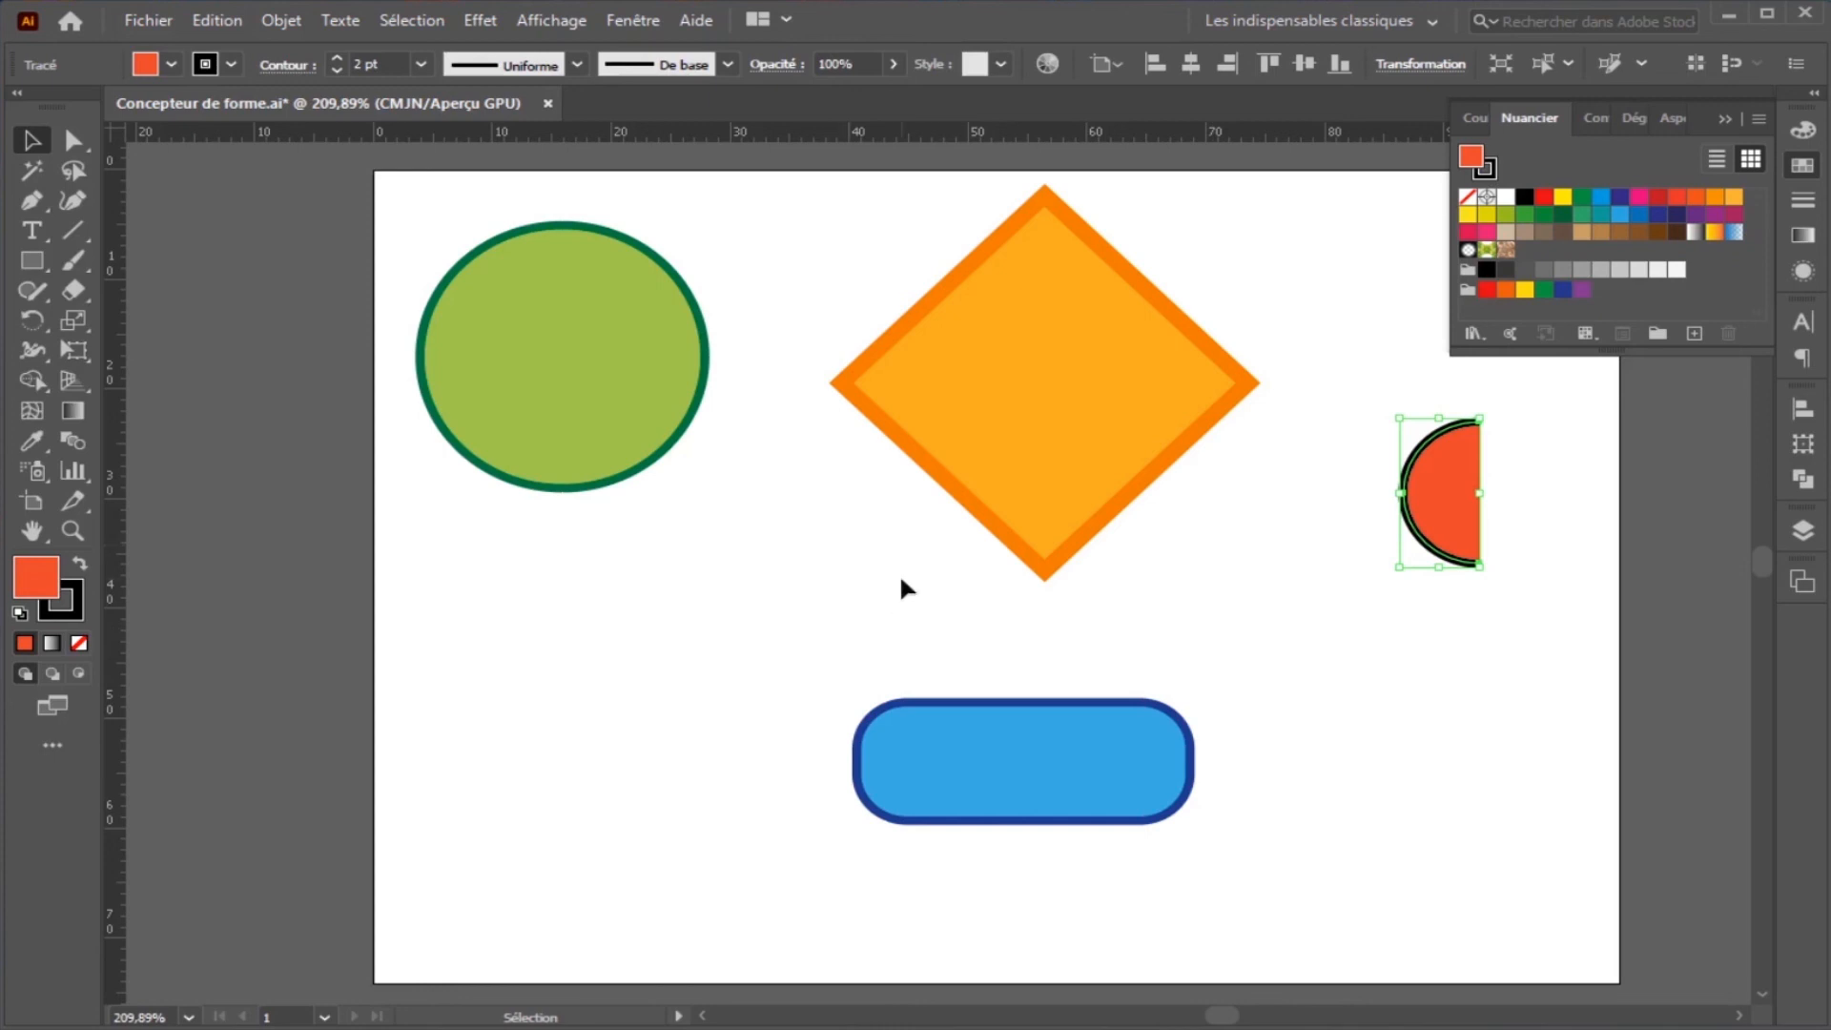
Select all the shapes and apply the diamond's orange fill and stroke to the circle, rounded rectangle and half circle with Shape Builder.
left_click_drag(426, 195, 1487, 851)
left_click(31, 380)
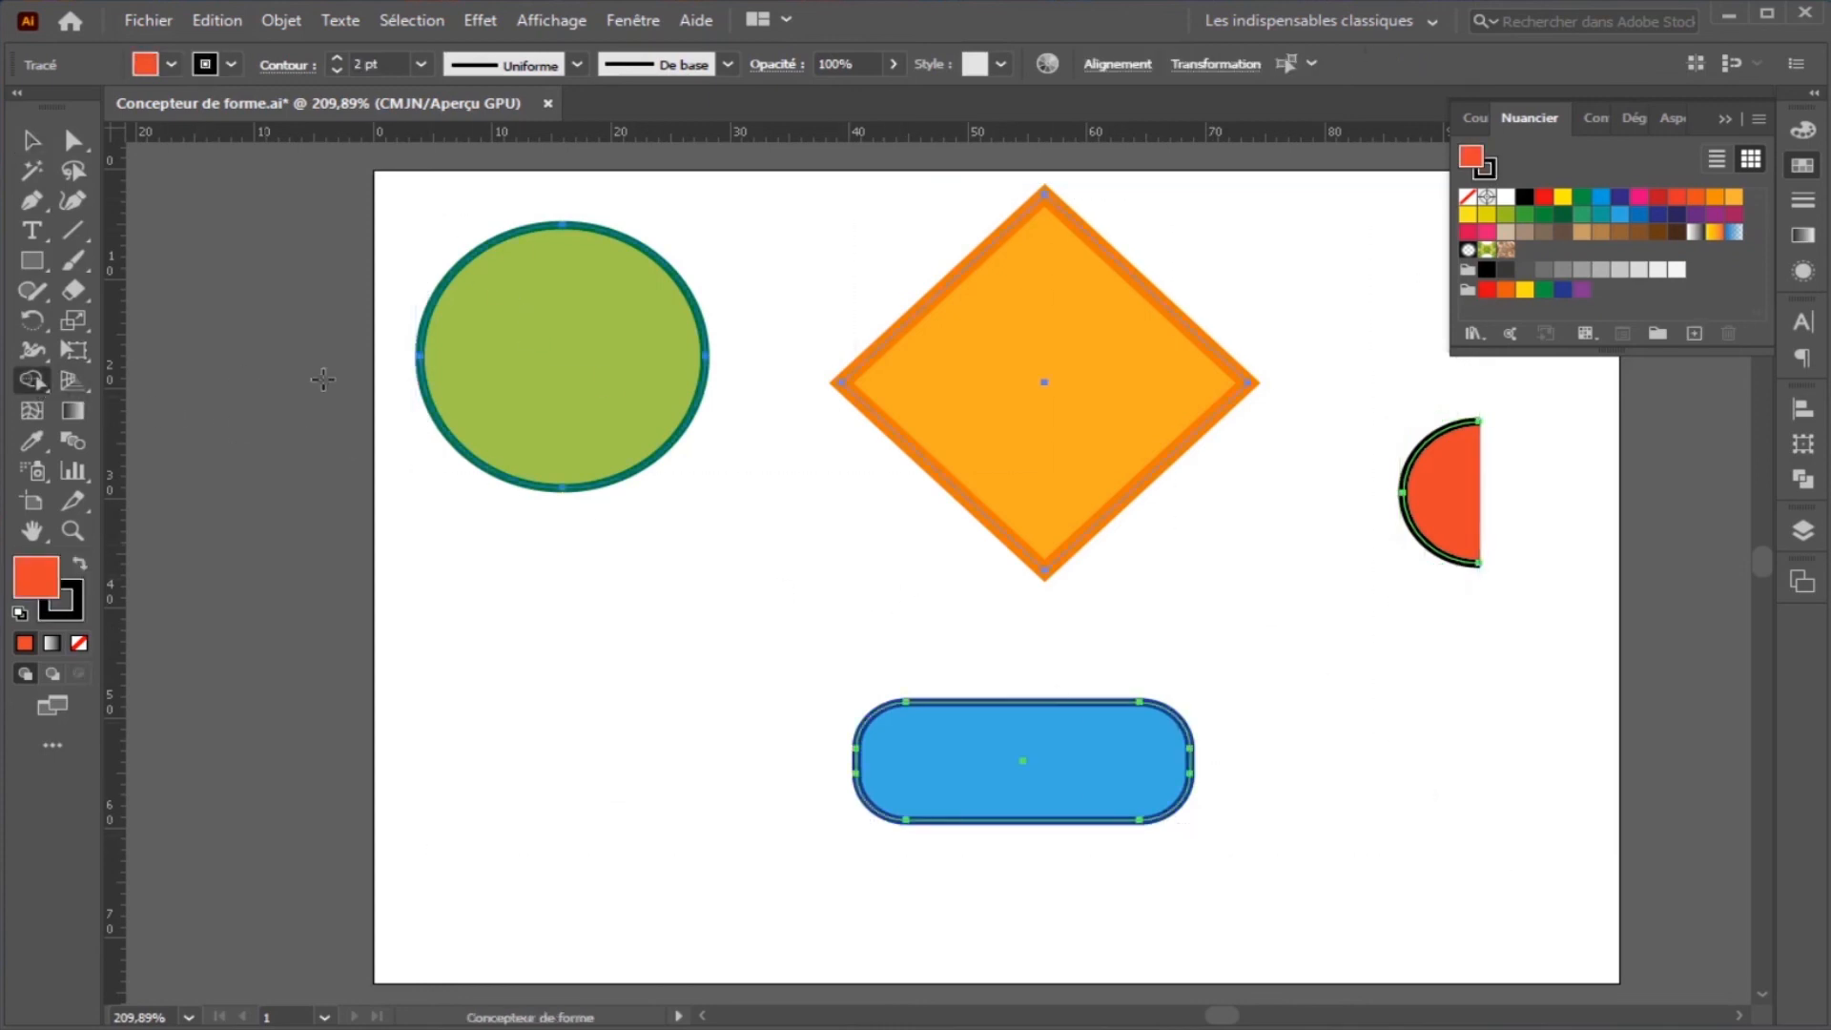
left_click_drag(1042, 377, 577, 343)
left_click_drag(958, 384, 985, 788)
left_click_drag(997, 442, 1446, 490)
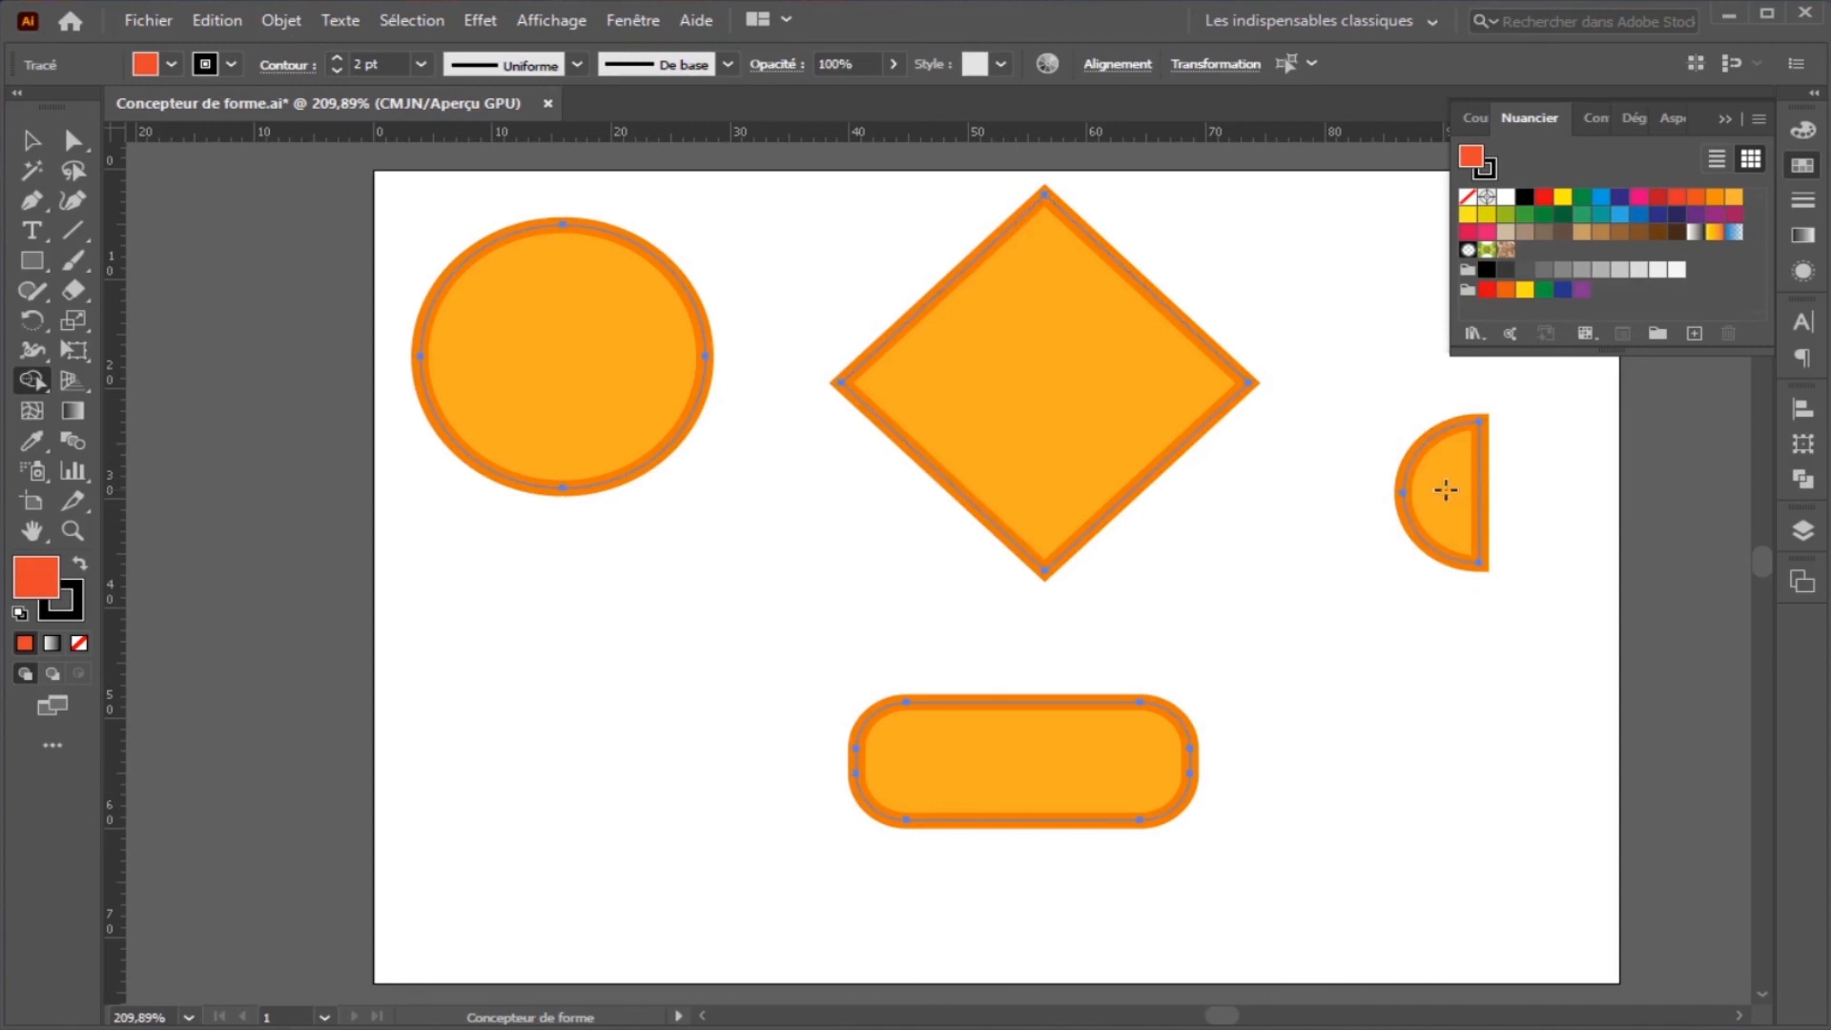
Deselect the shapes, and move the circle and diamond back together so they overlap above the rounded rectangle.
key("v")
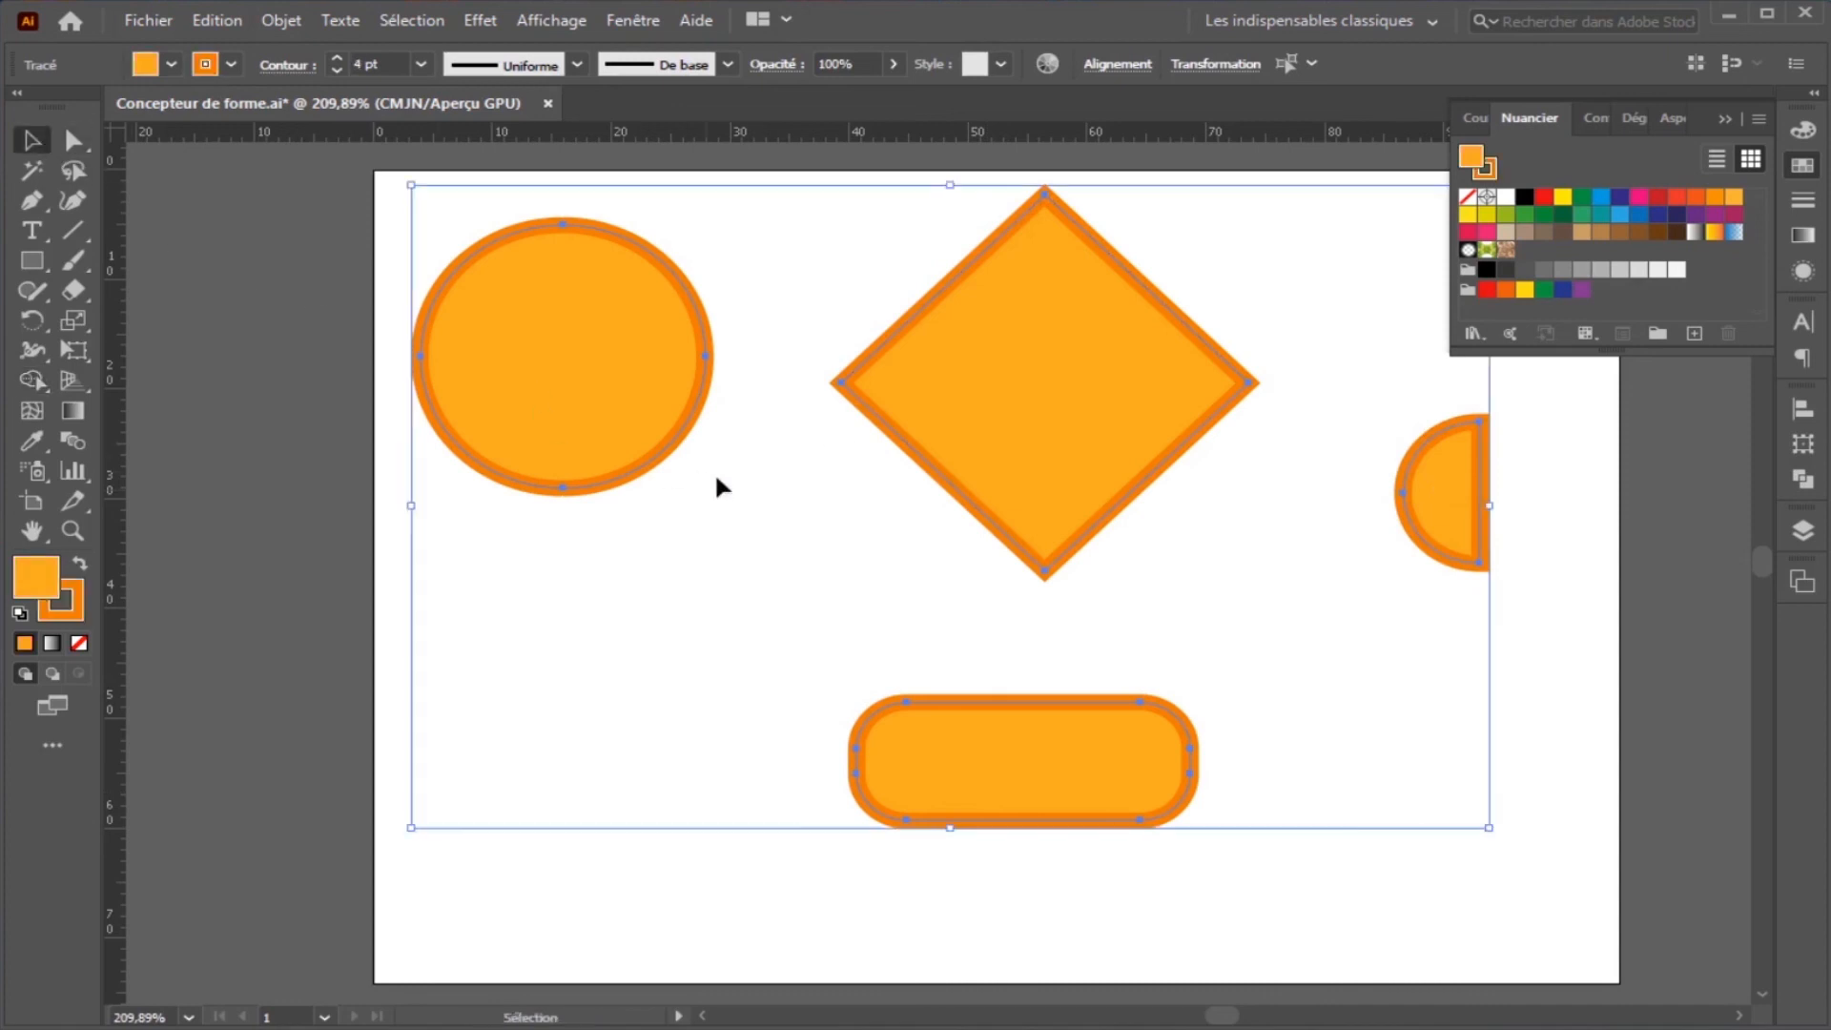
left_click(806, 515)
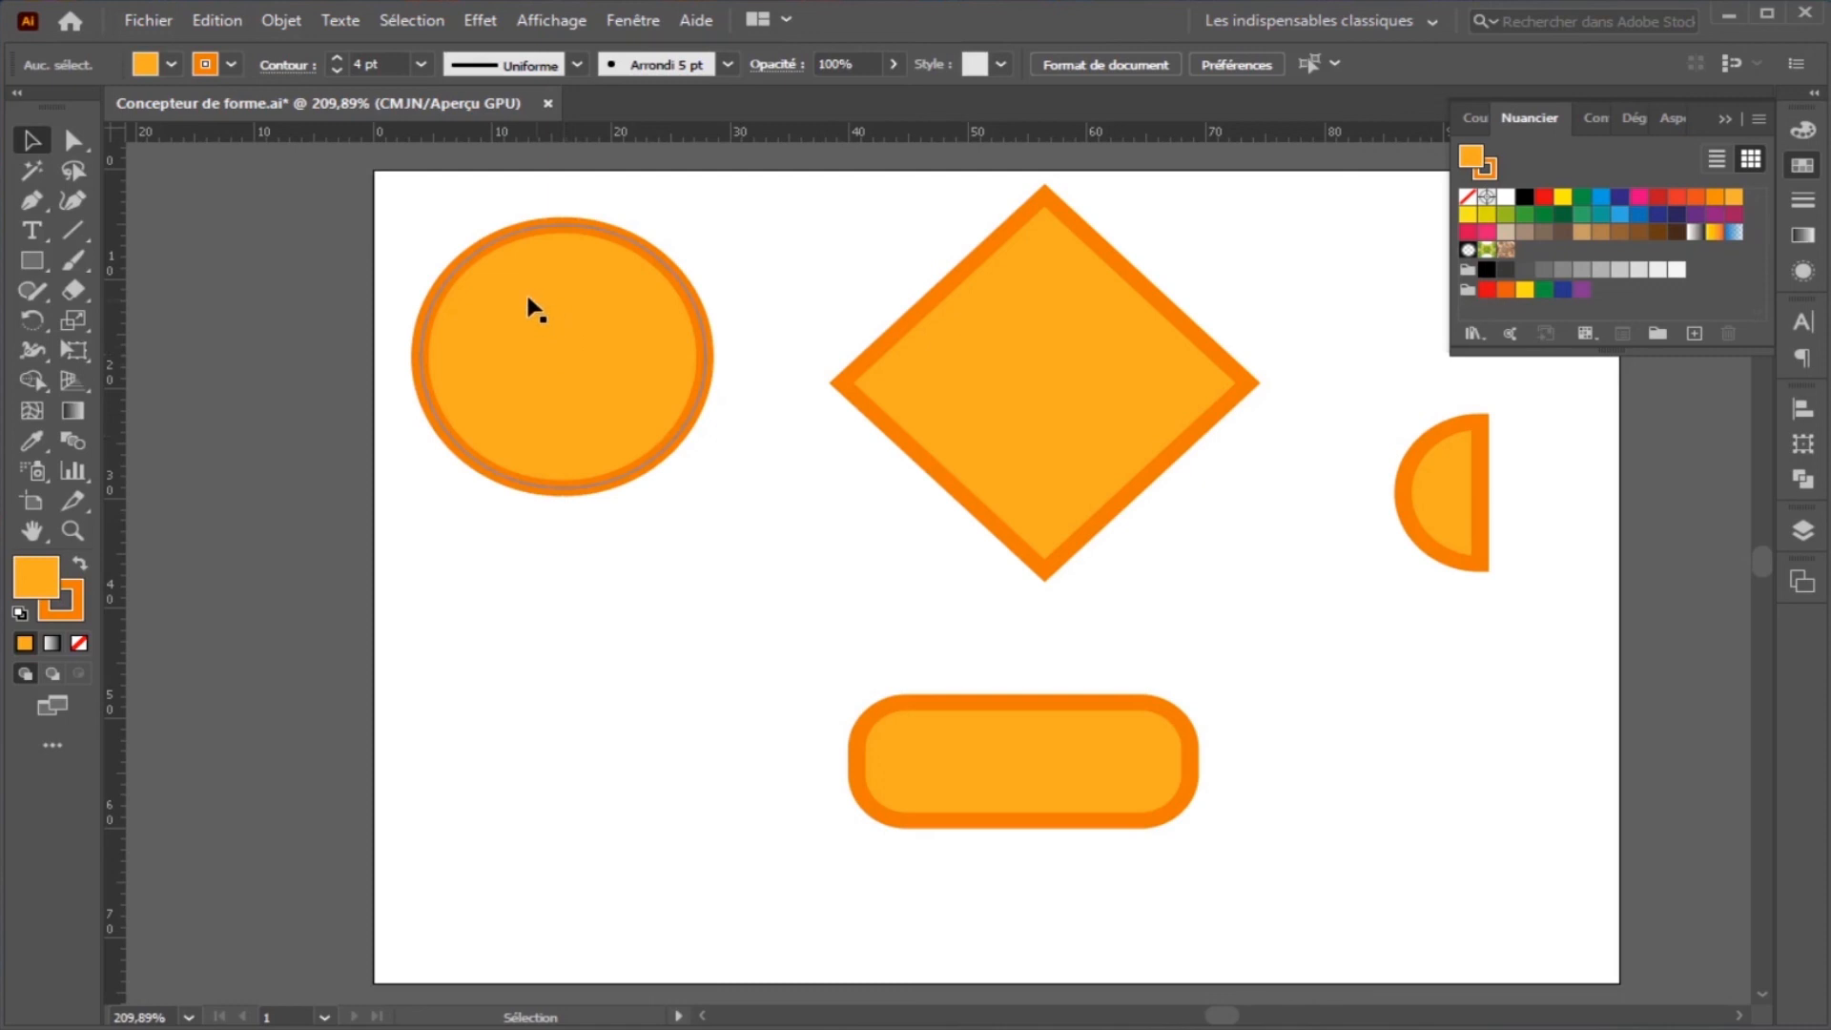
left_click_drag(618, 419, 763, 591)
left_click_drag(963, 401, 1006, 488)
left_click_drag(821, 544, 862, 477)
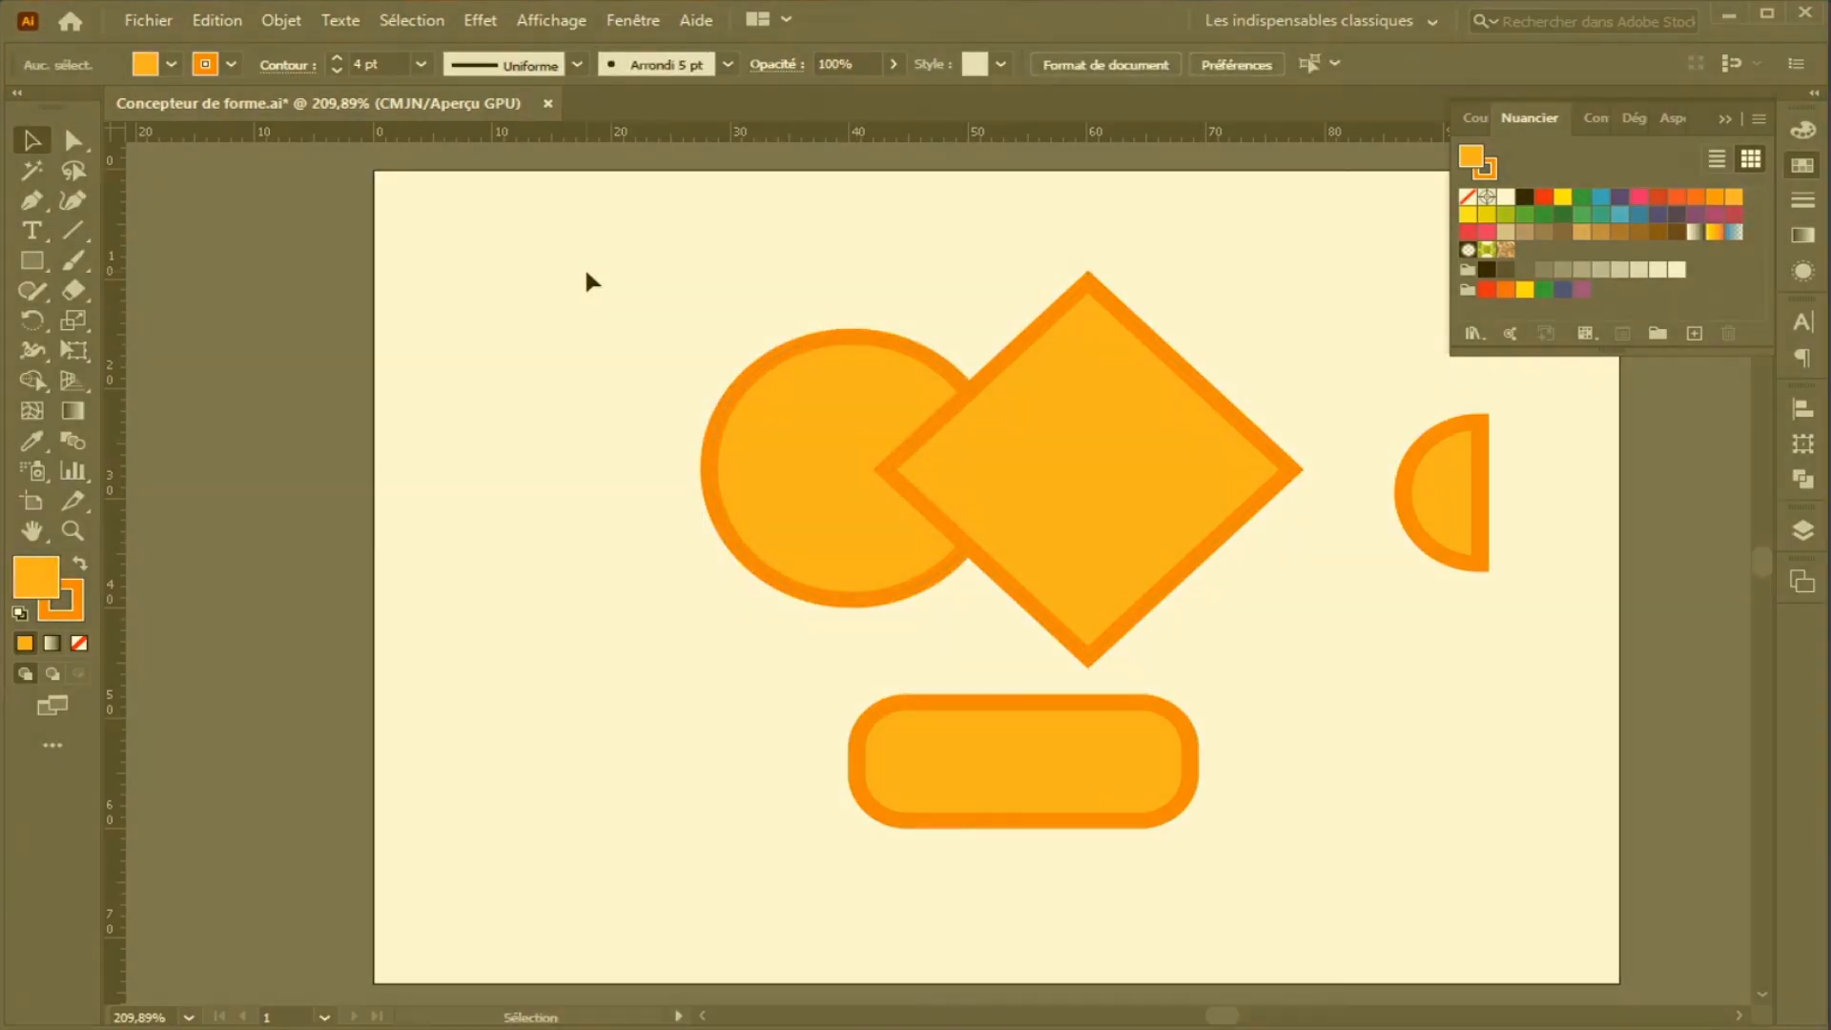